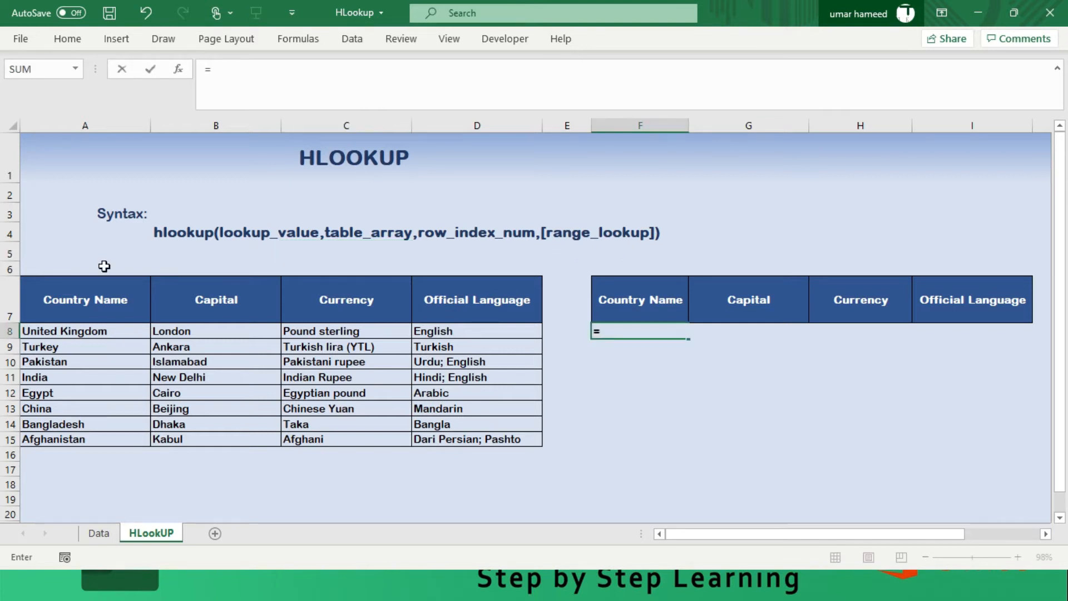
# - Begin an HLOOKUP formula in F8 with the Country Name header in F7 as the lookup value
pyautogui.write('hhhh')
pyautogui.press('BackSpace')
pyautogui.press('BackSpace')
pyautogui.press('BackSpace')
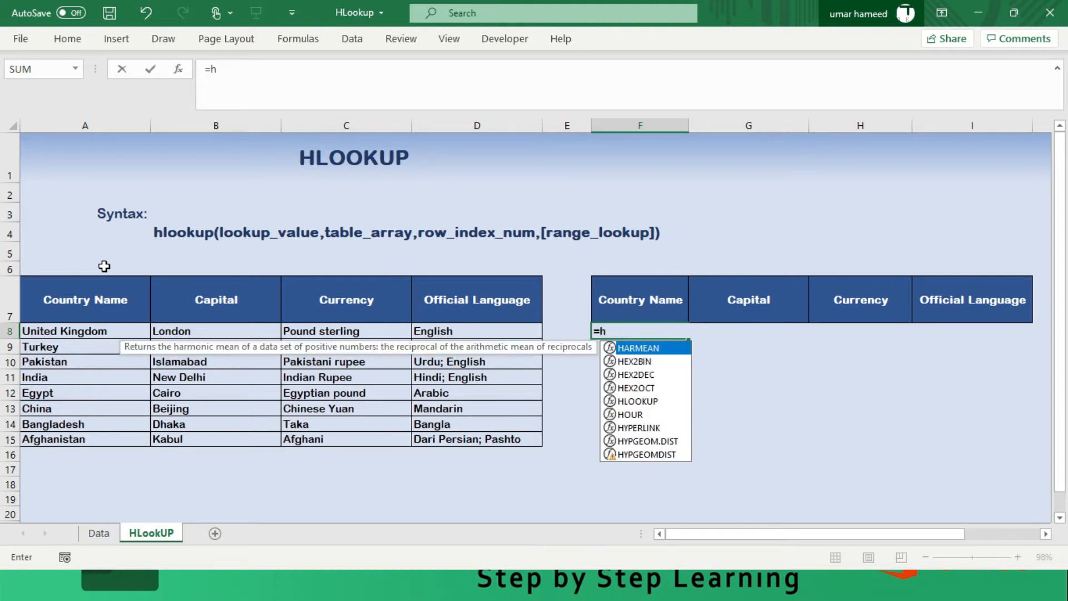
pyautogui.write('lookup')
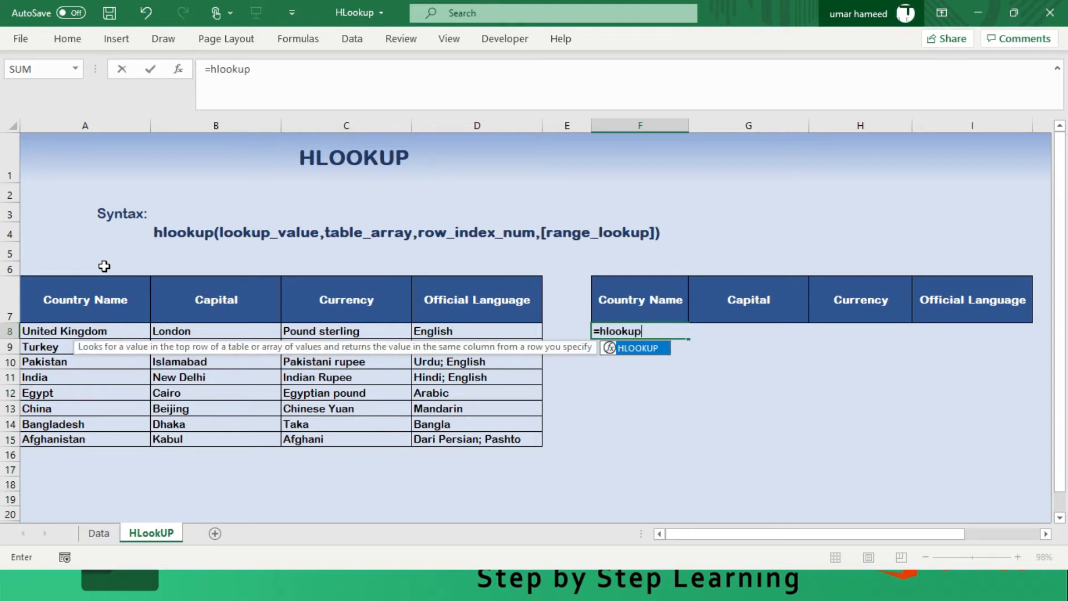
pyautogui.write('(((((')
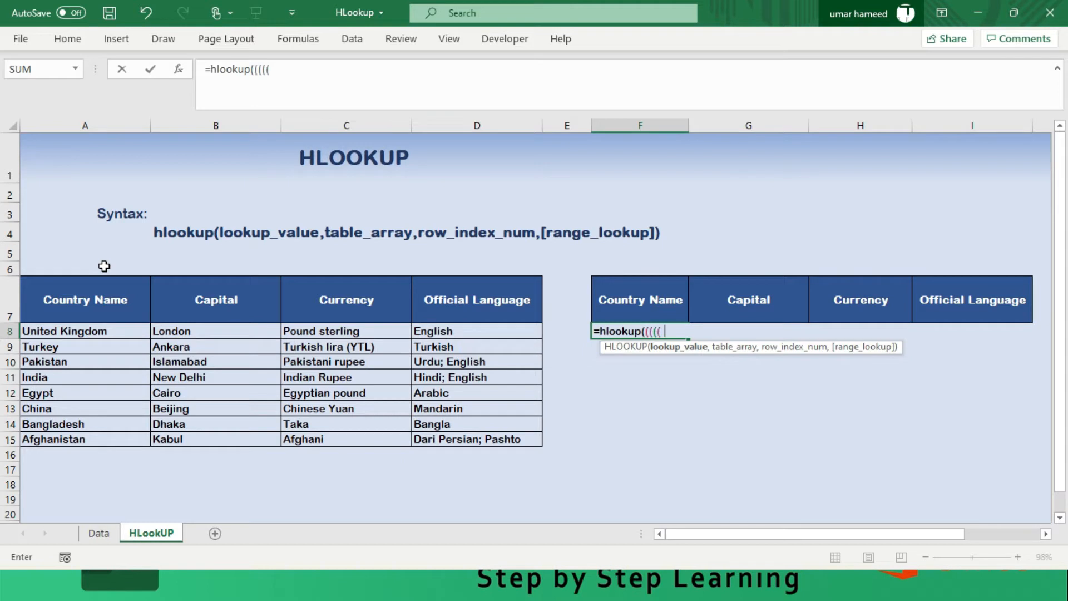
pyautogui.press('BackSpace')
pyautogui.press('BackSpace')
pyautogui.press('BackSpace')
pyautogui.press('BackSpace')
pyautogui.press('BackSpace')
pyautogui.click(653, 304)
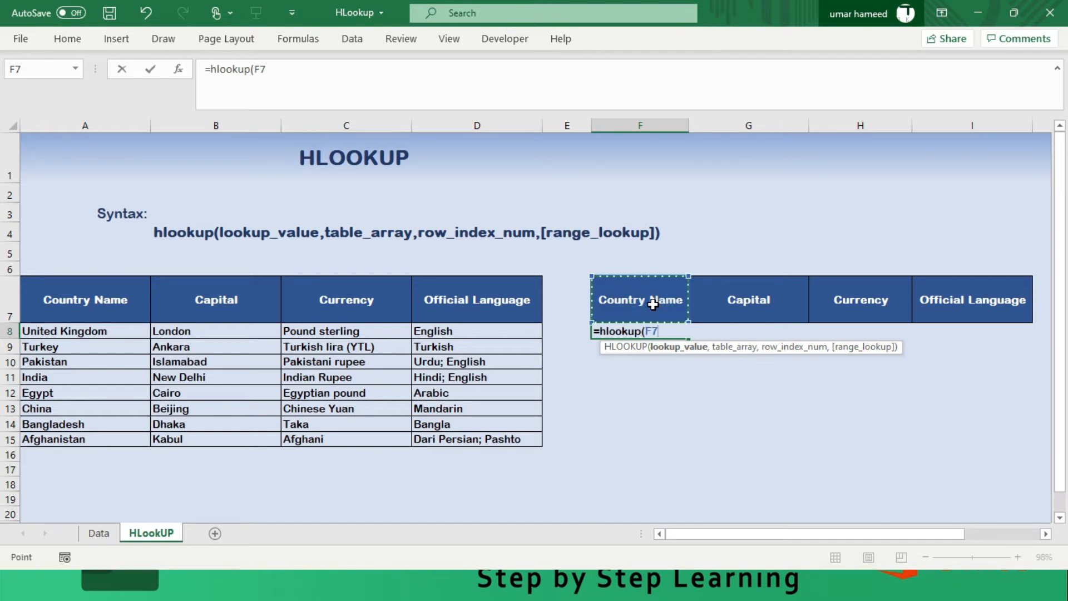
pyautogui.write(',')
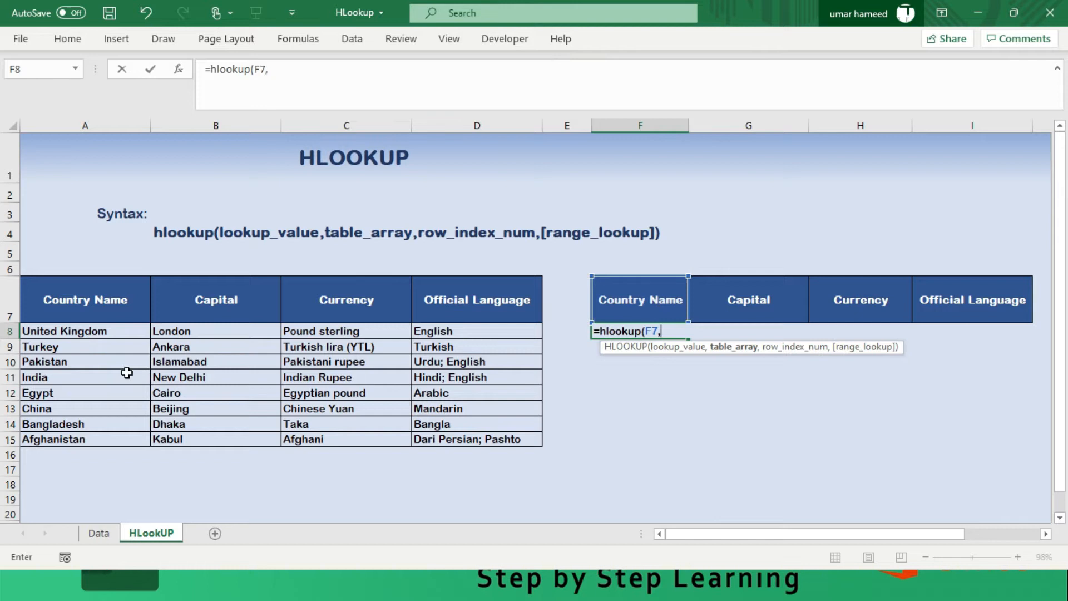
# - Complete the F8 HLOOKUP with table array A7:D15, row index 8 and FALSE for an exact match
pyautogui.click(76, 298)
pyautogui.moveTo(134, 351); pyautogui.dragTo(476, 437)
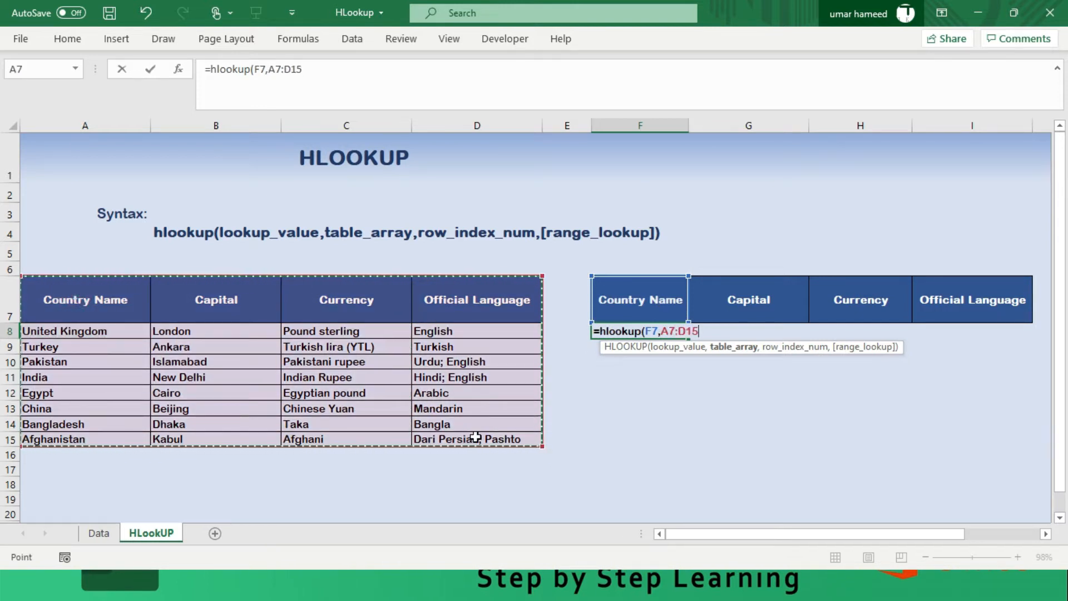
pyautogui.write(',')
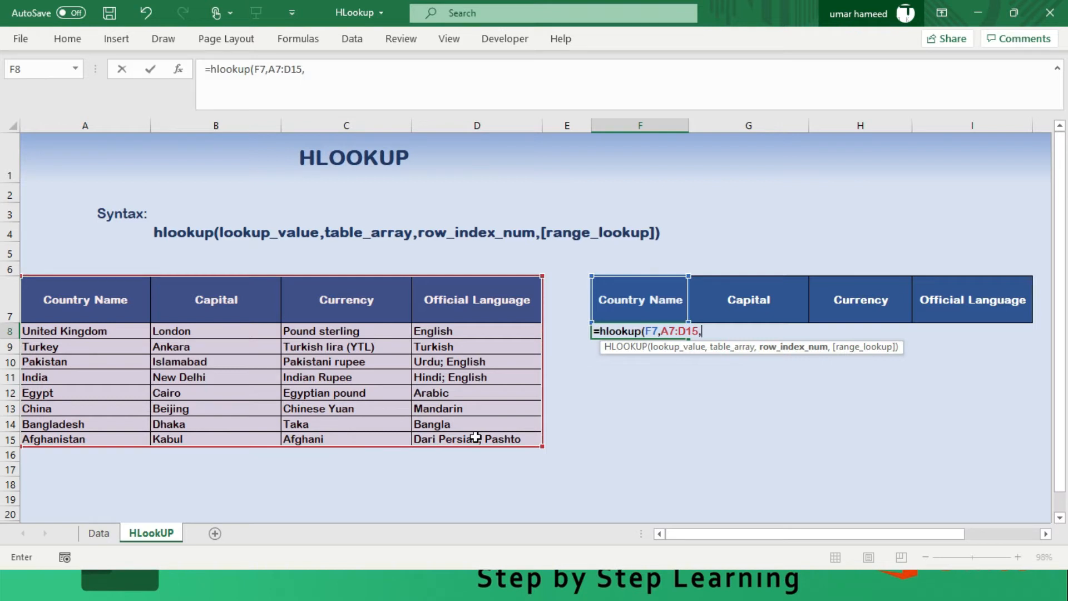
pyautogui.write('8,')
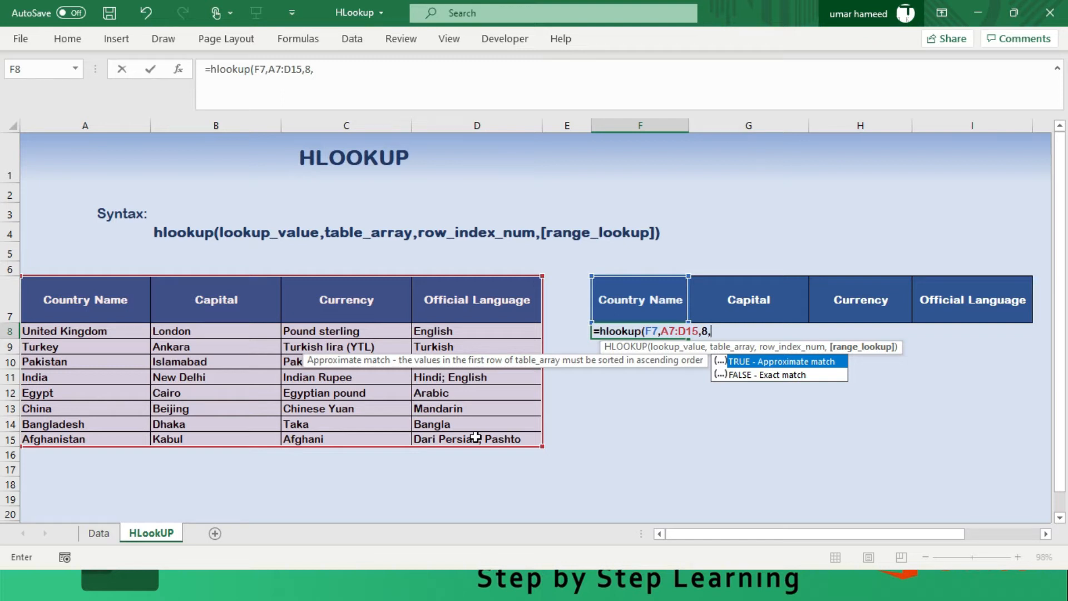
pyautogui.press('Down')
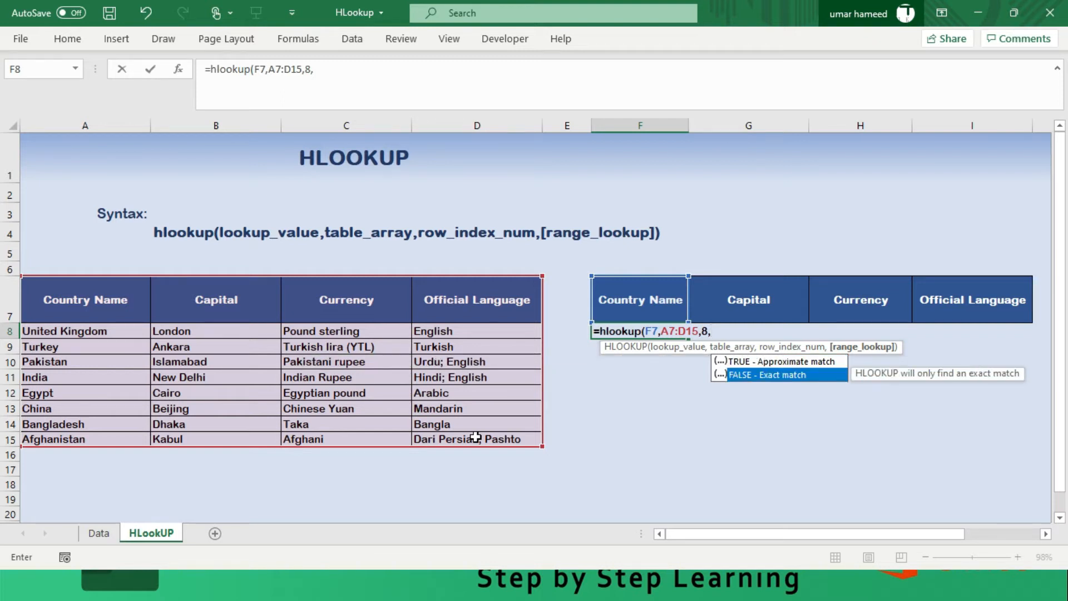
pyautogui.press('Tab')
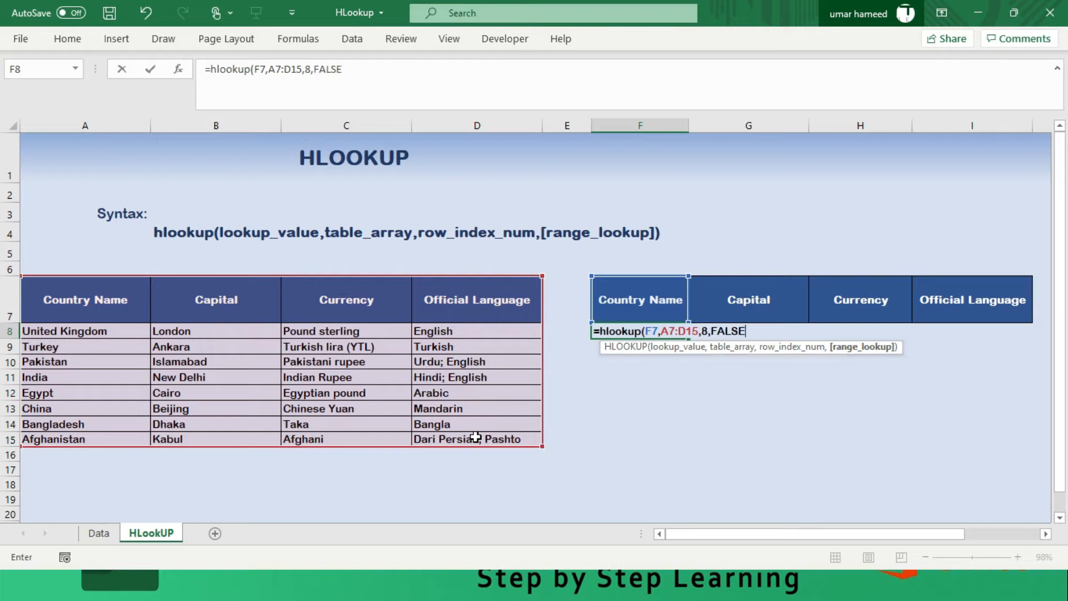
pyautogui.press('Tab')
pyautogui.press('Left')
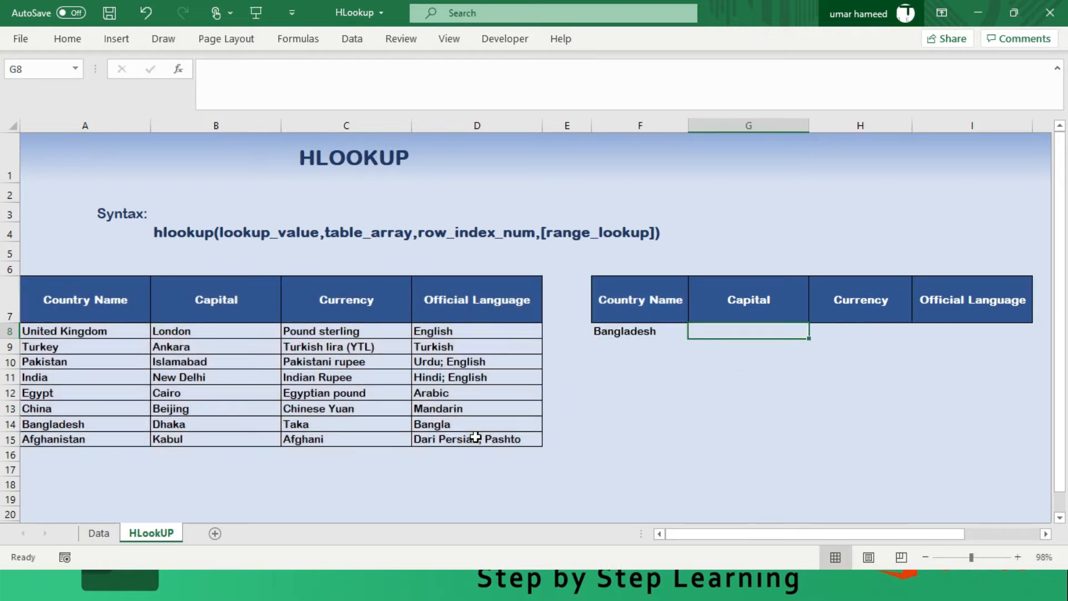
pyautogui.press('Left')
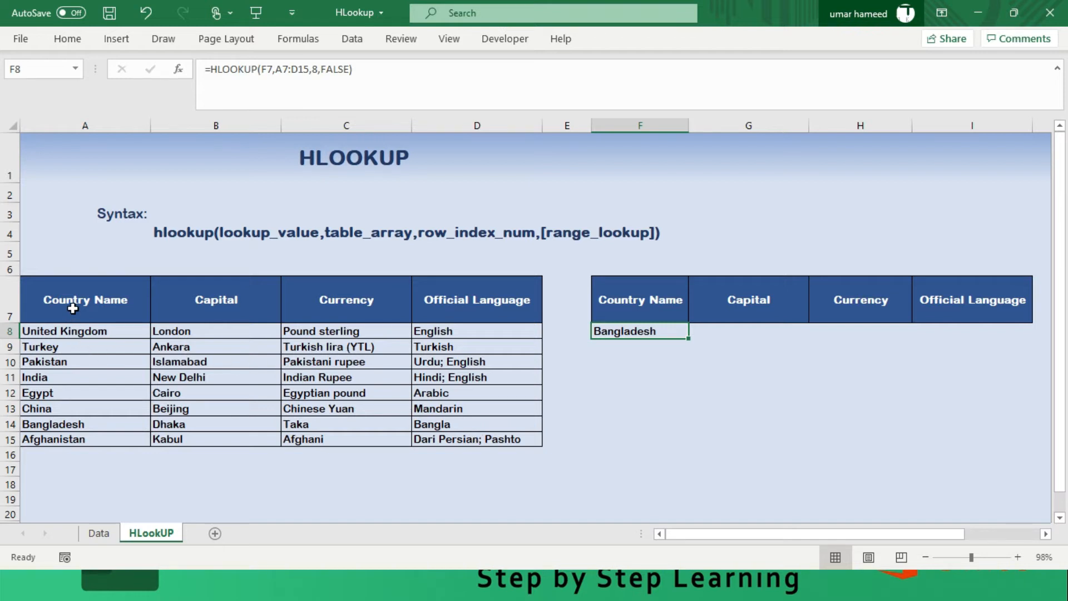
# - Change the row index number in the F8 HLOOKUP formula to 2
pyautogui.moveTo(73, 308); pyautogui.dragTo(86, 422)
pyautogui.click(87, 422)
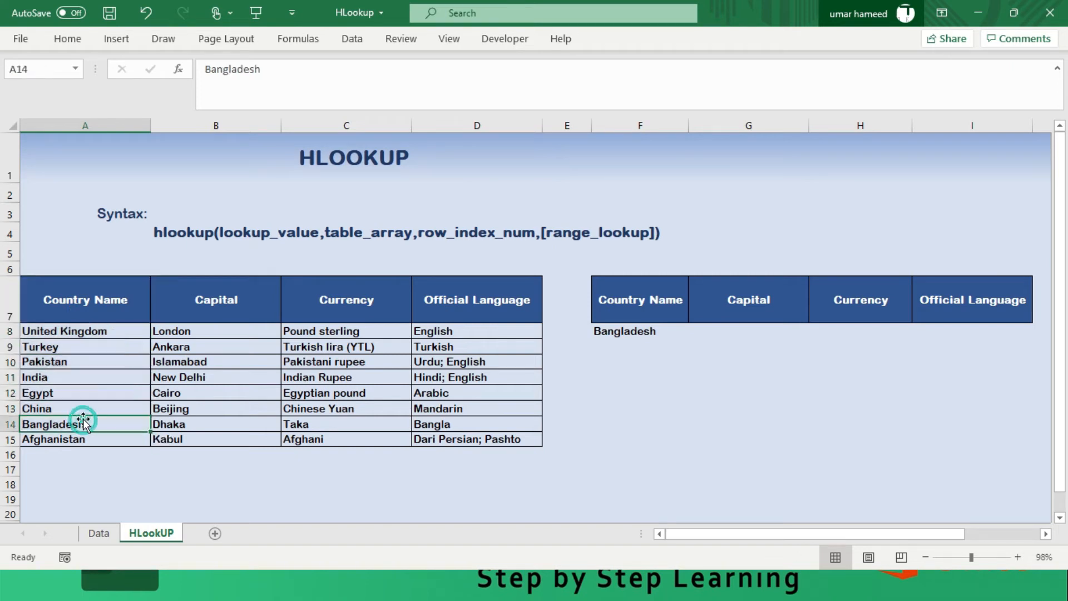
pyautogui.click(654, 329)
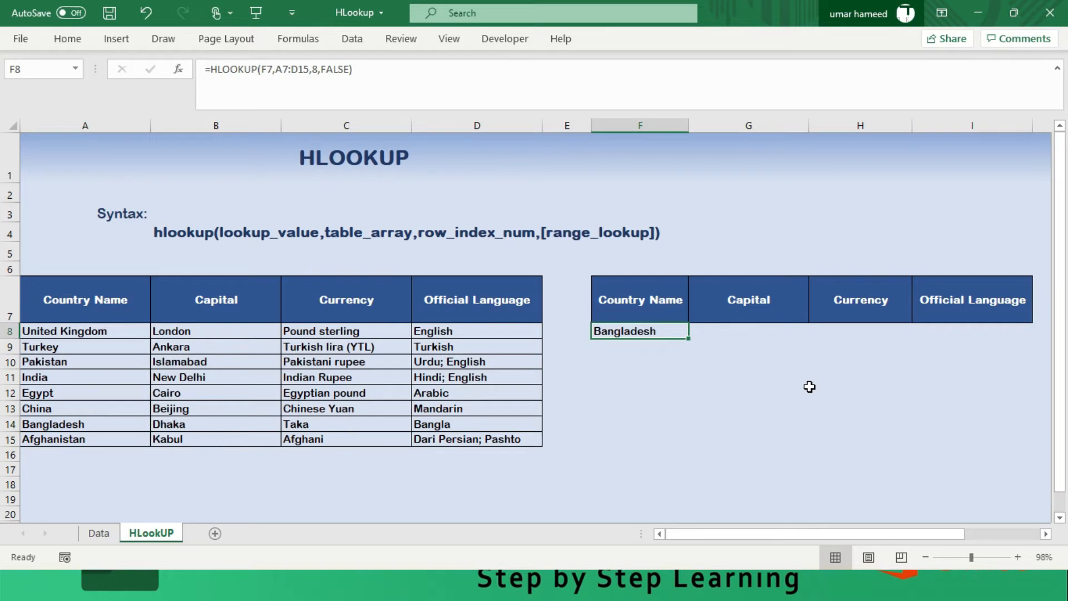
pyautogui.press('F2')
pyautogui.press('Left')
pyautogui.press('Left')
pyautogui.press('Left')
pyautogui.press('Left')
pyautogui.press('Left')
pyautogui.press('Left')
pyautogui.press('Left')
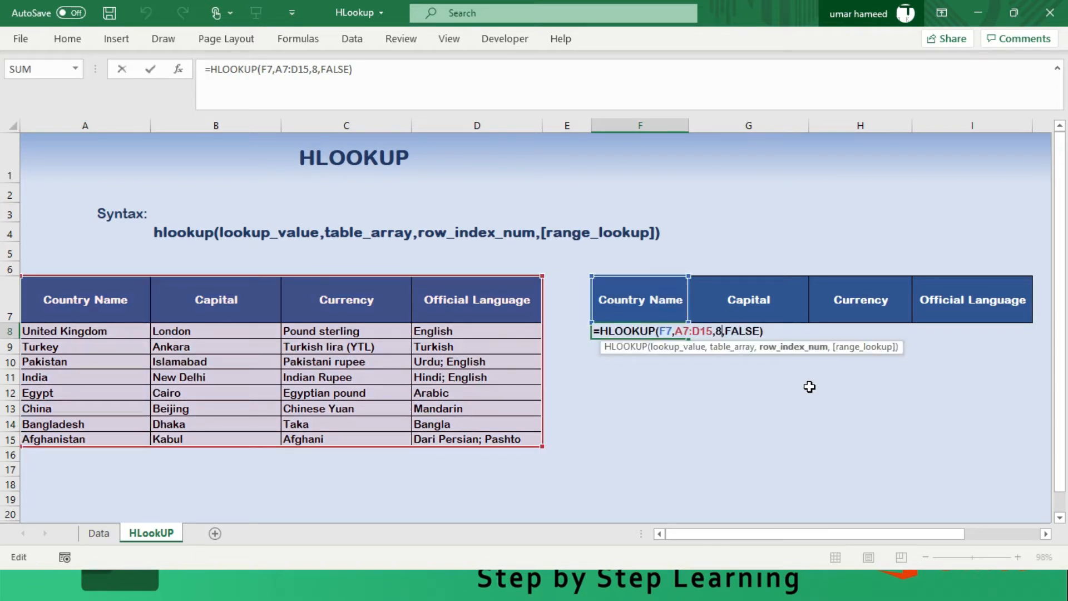
pyautogui.press('BackSpace')
pyautogui.write('2')
pyautogui.press('Return')
pyautogui.press('Up')
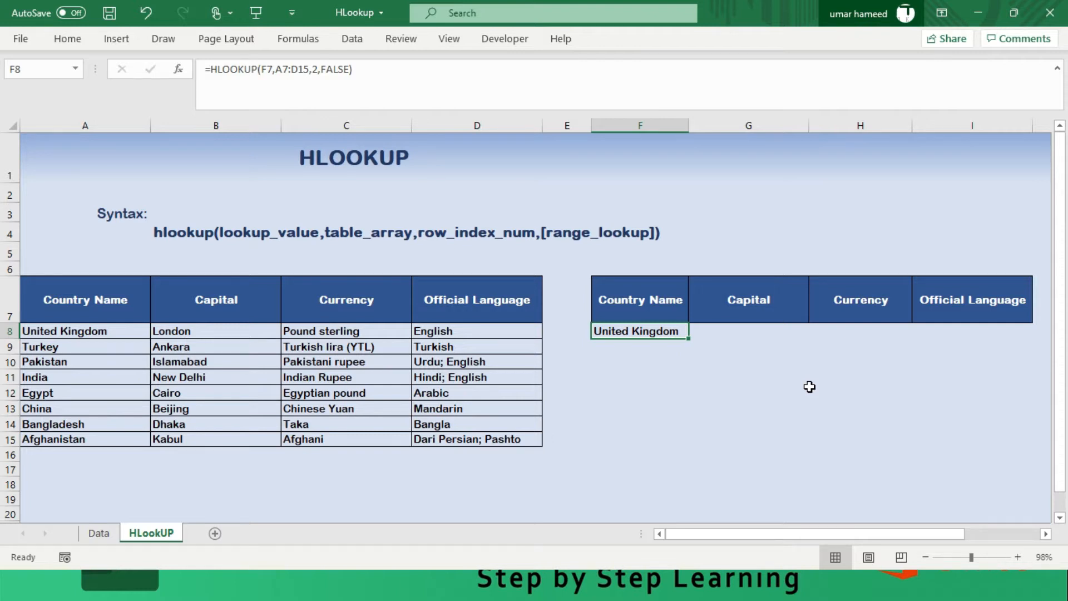
# - Fill the F8 HLOOKUP formula down through F15
pyautogui.hotkey('shift', 'Down')
pyautogui.hotkey('shift', 'Down')
pyautogui.hotkey('shift', 'Down')
pyautogui.hotkey('shift', 'Down')
pyautogui.hotkey('shift', 'Down')
pyautogui.hotkey('shift', 'Down')
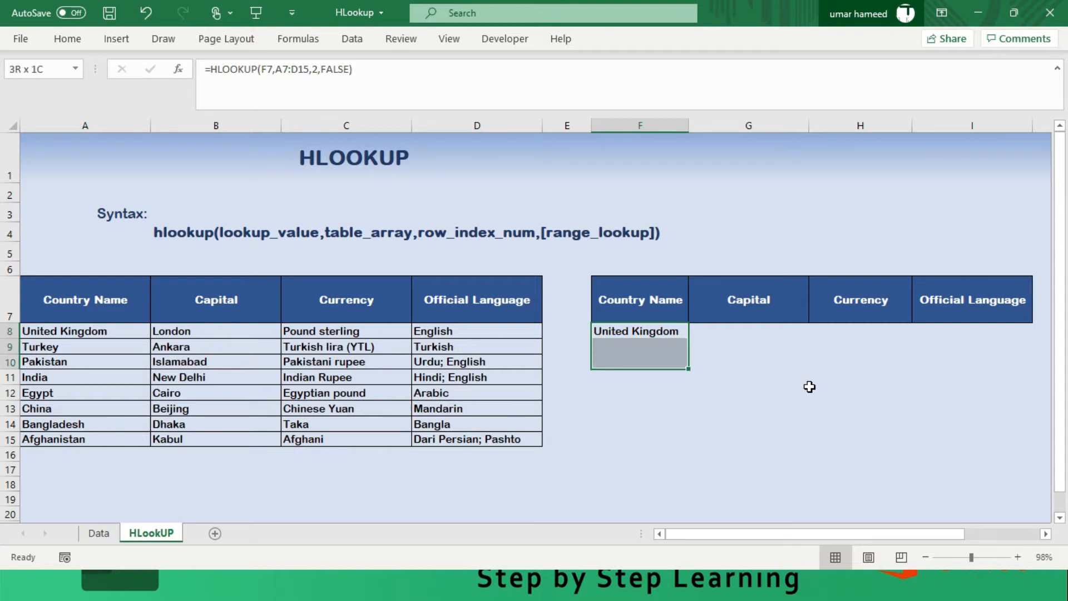
pyautogui.hotkey('shift', 'Down')
pyautogui.press('F2')
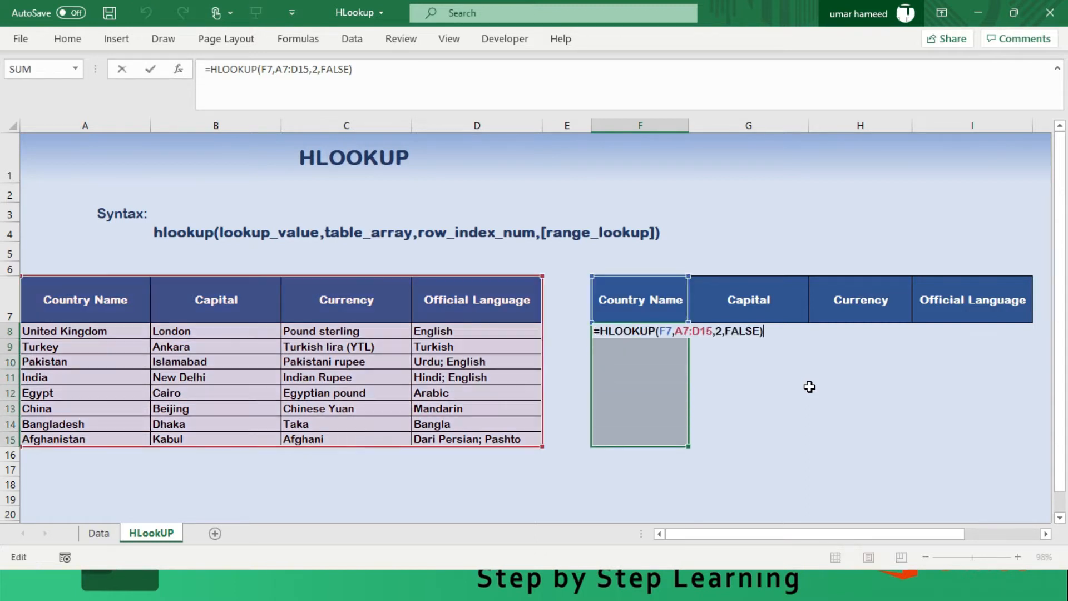
pyautogui.hotkey('ctrl', 'Return')
# - Examine the lookup value and table array references in the copied HLOOKUP formulas from F9 to F15
pyautogui.press('Down')
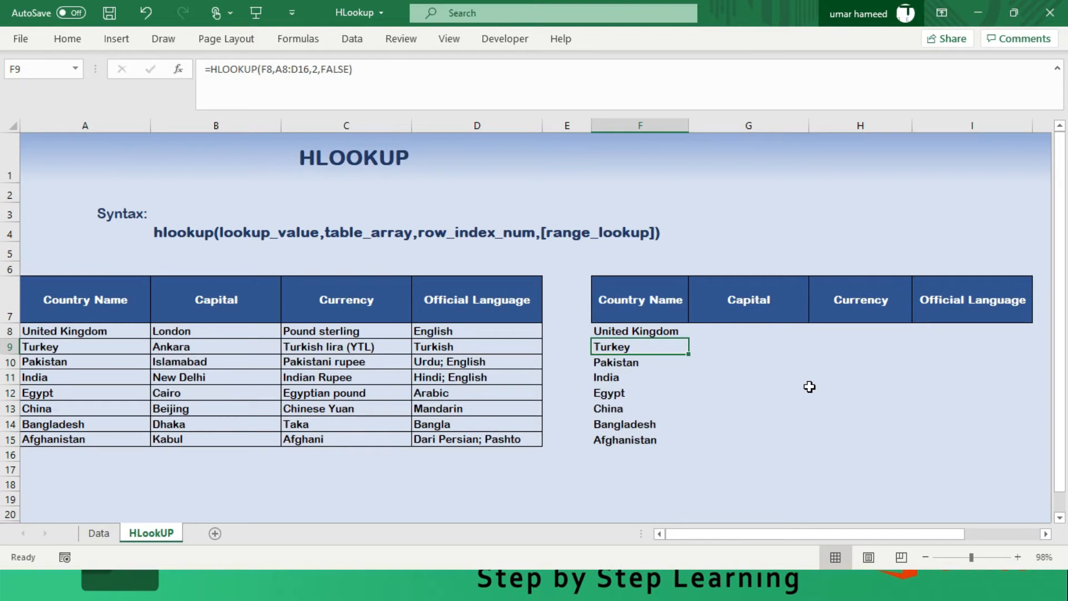
pyautogui.press('Down')
pyautogui.press('Down')
pyautogui.press('Down')
pyautogui.press('Down')
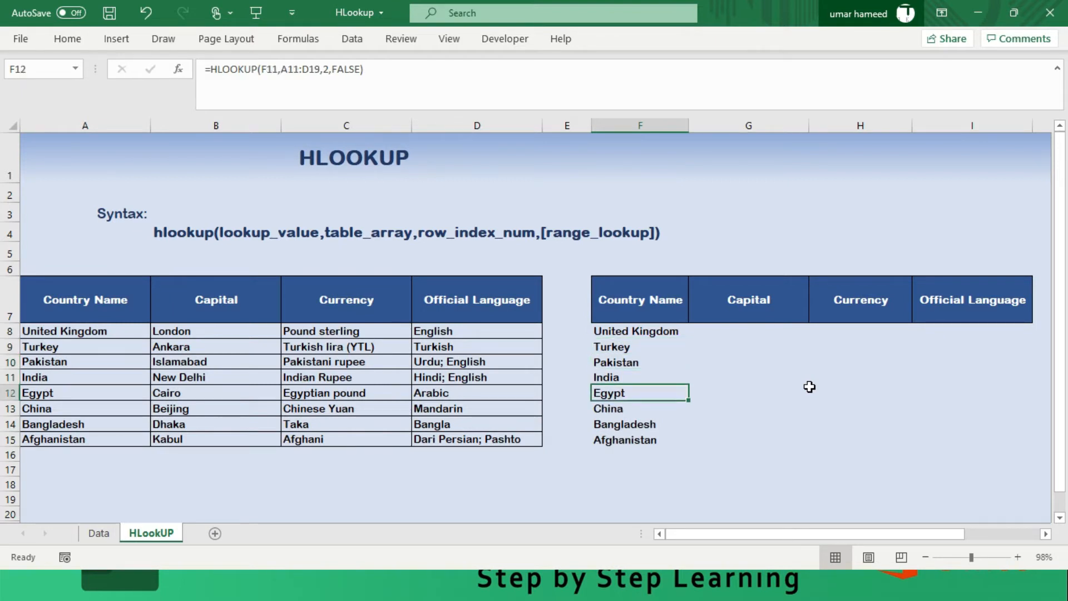
pyautogui.press('Down')
pyautogui.press('Down')
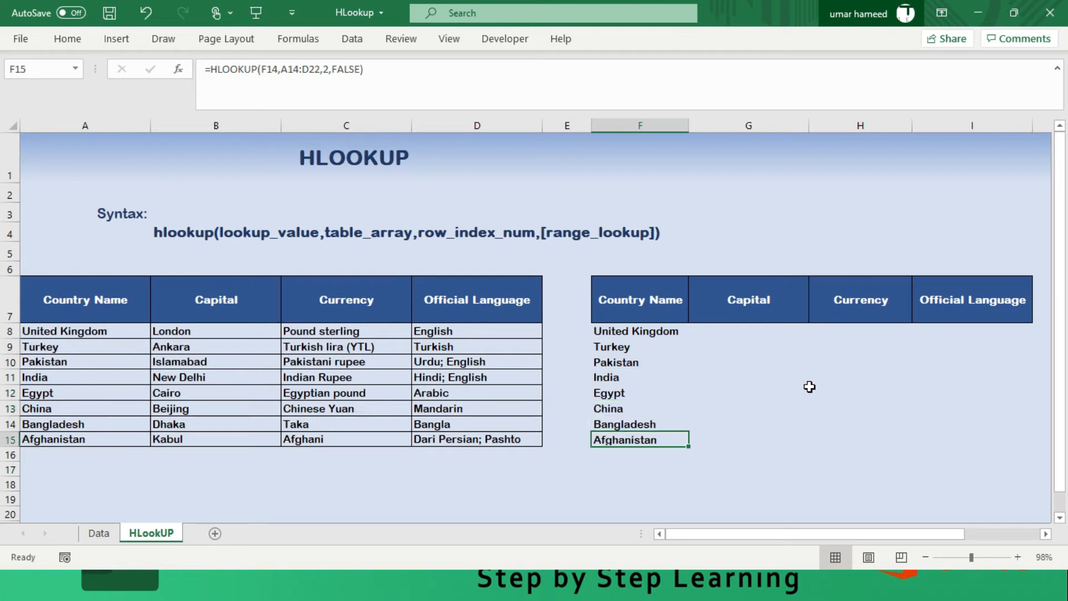
pyautogui.press('F2')
pyautogui.press('Escape')
pyautogui.press('Up')
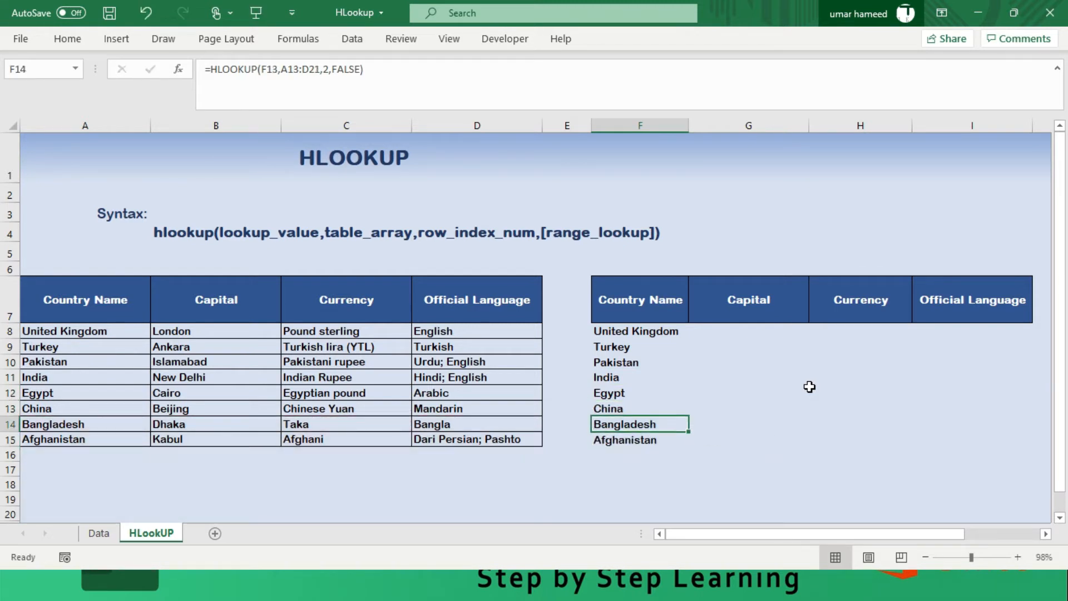
pyautogui.press('F2')
pyautogui.press('Escape')
pyautogui.press('Up')
pyautogui.press('F2')
pyautogui.press('Escape')
pyautogui.press('Up')
pyautogui.press('F2')
pyautogui.press('Escape')
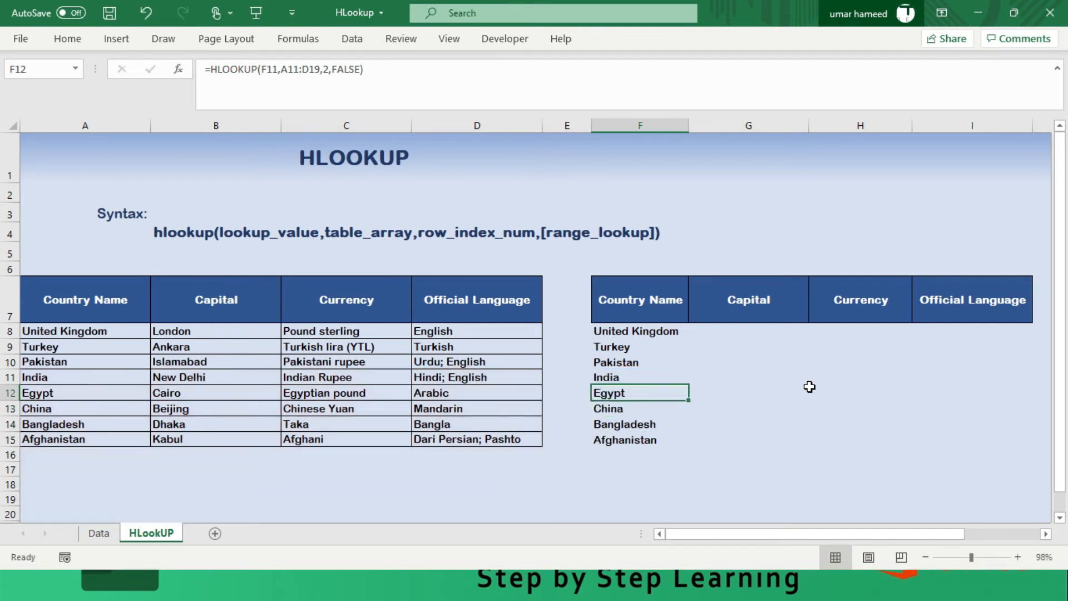
pyautogui.press('Up')
pyautogui.press('F2')
pyautogui.press('Escape')
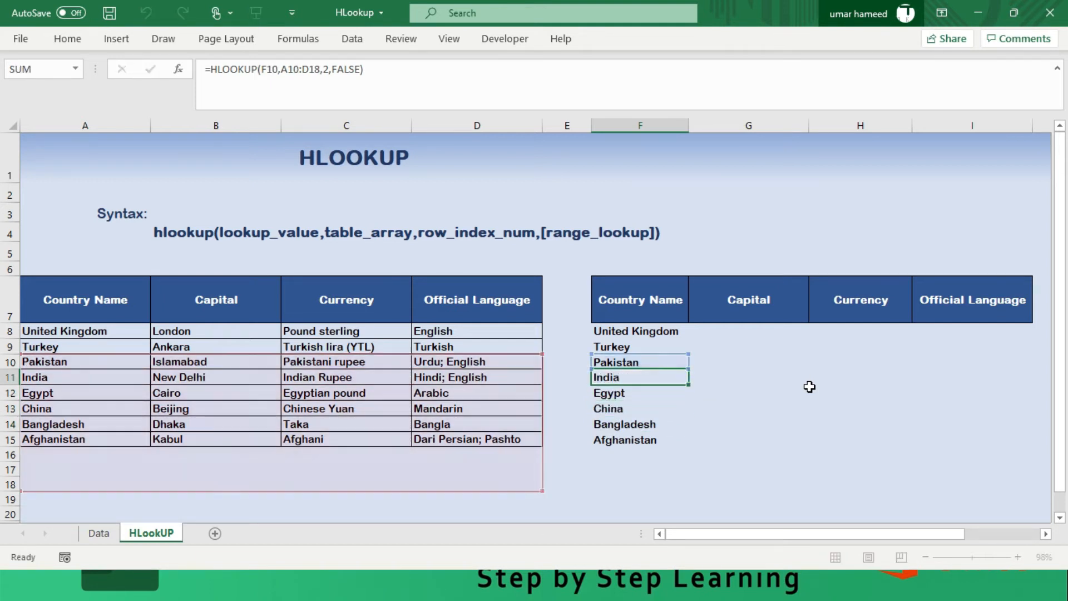
pyautogui.press('Up')
pyautogui.press('Up')
pyautogui.press('Up')
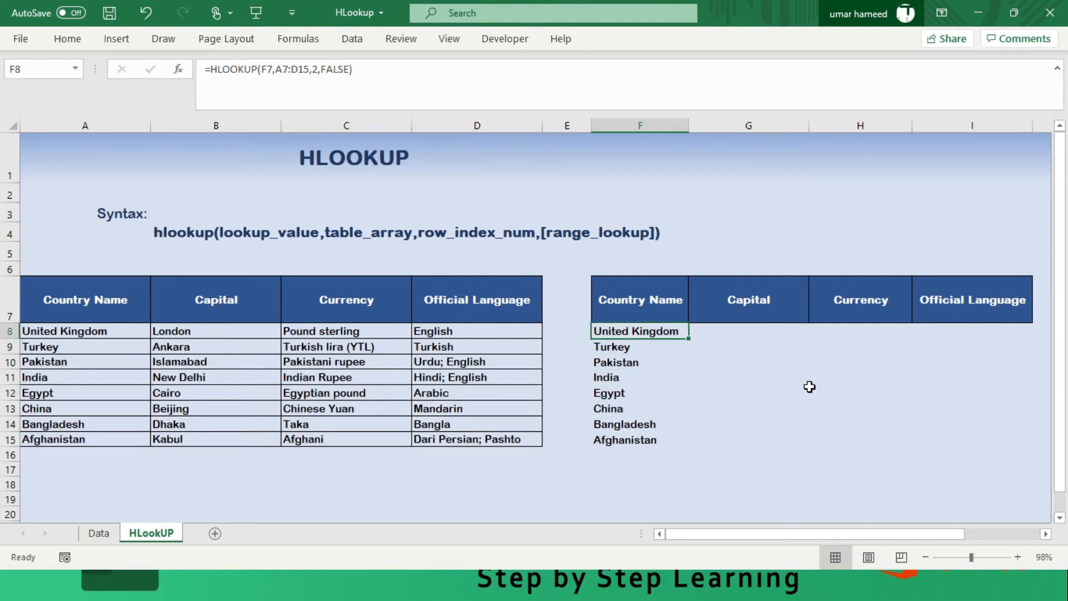
# - Compare the formulas in the upper Country Name result cells to see how their relative references shift by row
pyautogui.press('Down')
pyautogui.press('Down')
pyautogui.press('Down')
pyautogui.press('Down')
pyautogui.press('Down')
pyautogui.press('Down')
pyautogui.press('Up')
pyautogui.press('Up')
pyautogui.press('Up')
pyautogui.press('Up')
pyautogui.press('Up')
pyautogui.press('Up')
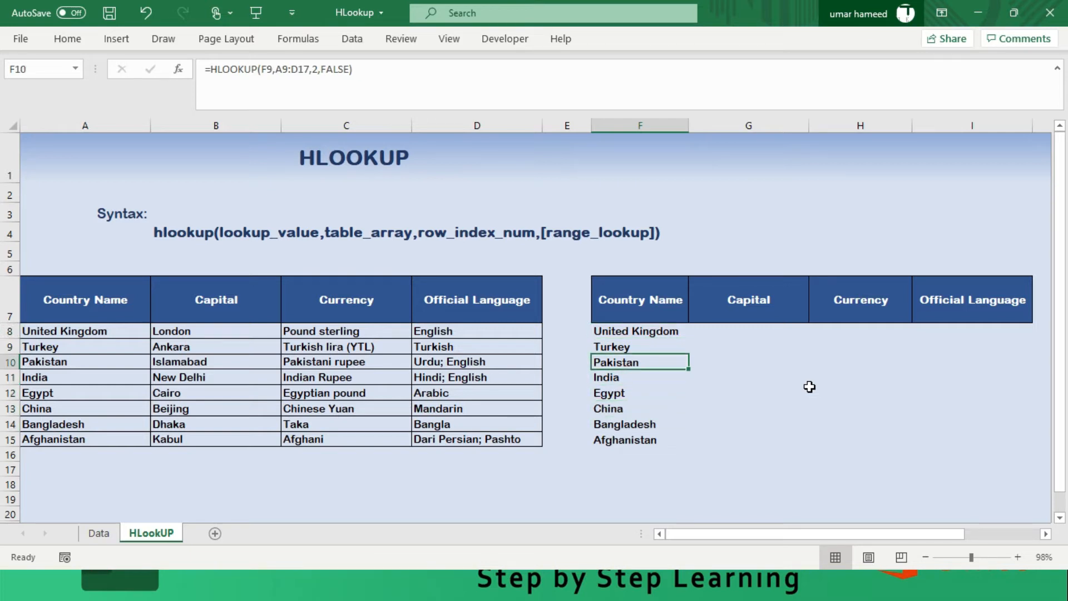
pyautogui.press('Down')
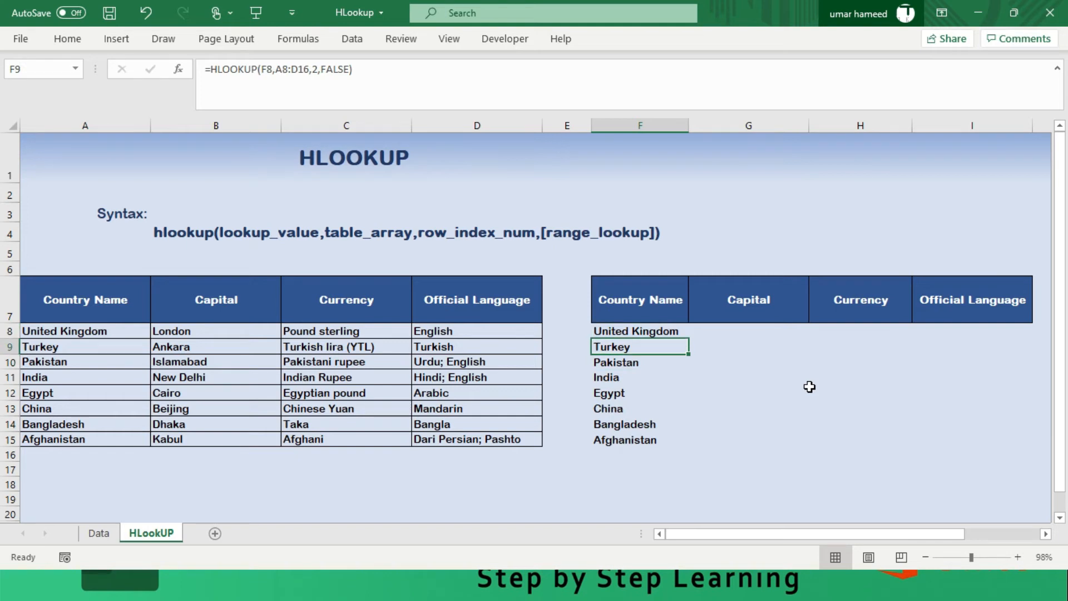
pyautogui.press('Down')
pyautogui.press('Down')
pyautogui.press('Down')
pyautogui.press('Down')
pyautogui.press('Down')
pyautogui.press('Up')
pyautogui.press('Up')
pyautogui.press('Up')
pyautogui.press('Up')
pyautogui.press('Up')
# - Clear the copied formulas from F9:F15, keeping only the formula in F8
pyautogui.hotkey('shift', 'Down')
pyautogui.hotkey('shift', 'Down')
pyautogui.hotkey('shift', 'Down')
pyautogui.hotkey('shift', 'Down')
pyautogui.hotkey('shift', 'Down')
pyautogui.hotkey('shift', 'Down')
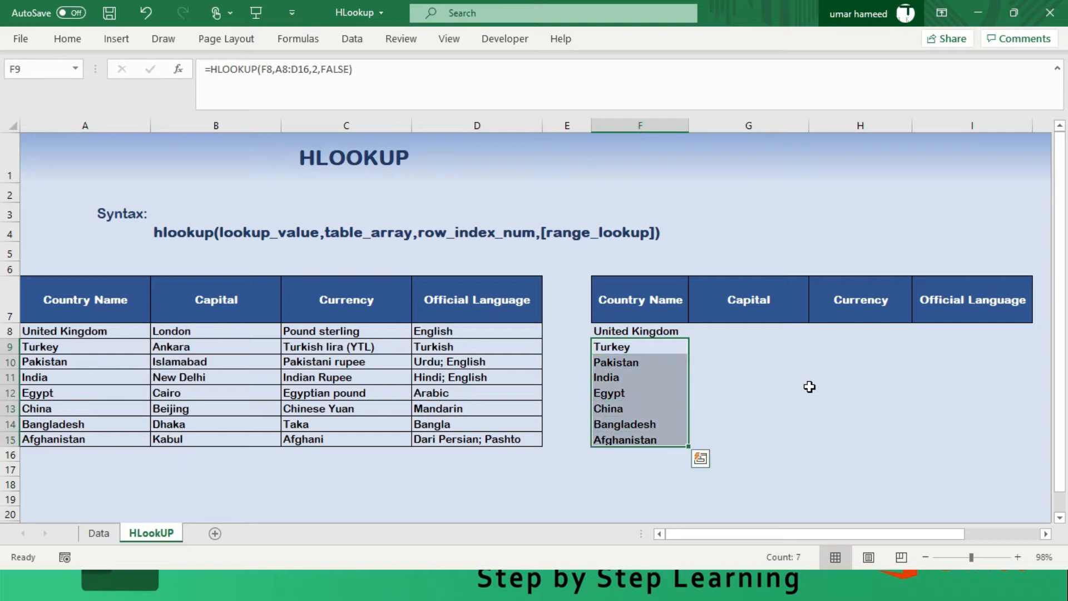
pyautogui.press('Delete')
pyautogui.press('Up')
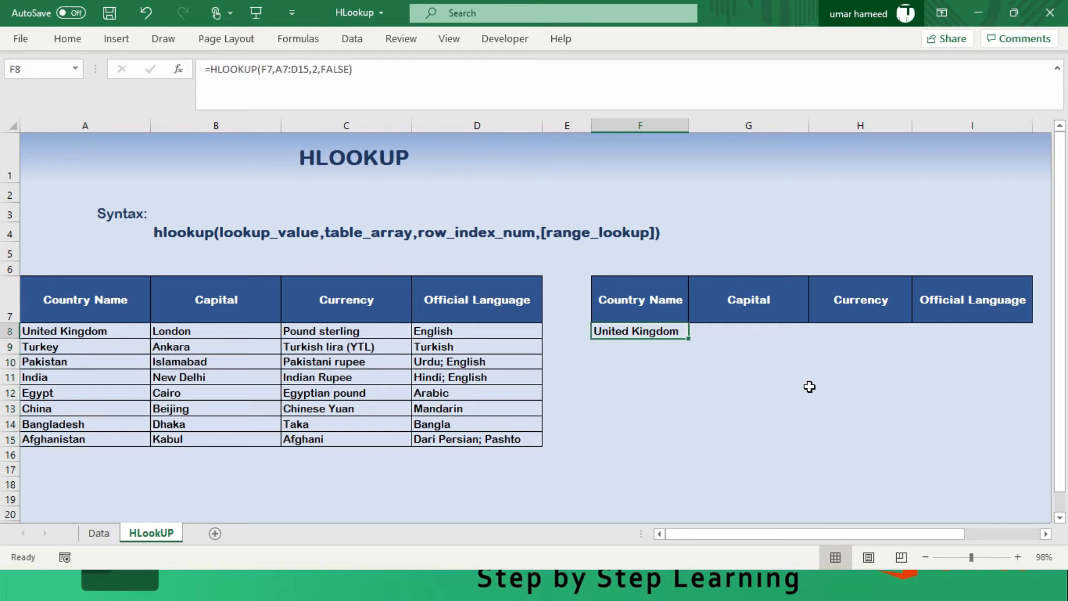
# - Make the lookup value in the F8 formula an absolute reference, $F$7
pyautogui.press('F2')
pyautogui.press('Left')
pyautogui.press('Left')
pyautogui.press('Left')
pyautogui.press('Left')
pyautogui.press('Left')
pyautogui.press('Left')
pyautogui.press('Left')
pyautogui.press('Left')
pyautogui.press('Left')
pyautogui.press('Left')
pyautogui.press('Left')
pyautogui.press('Left')
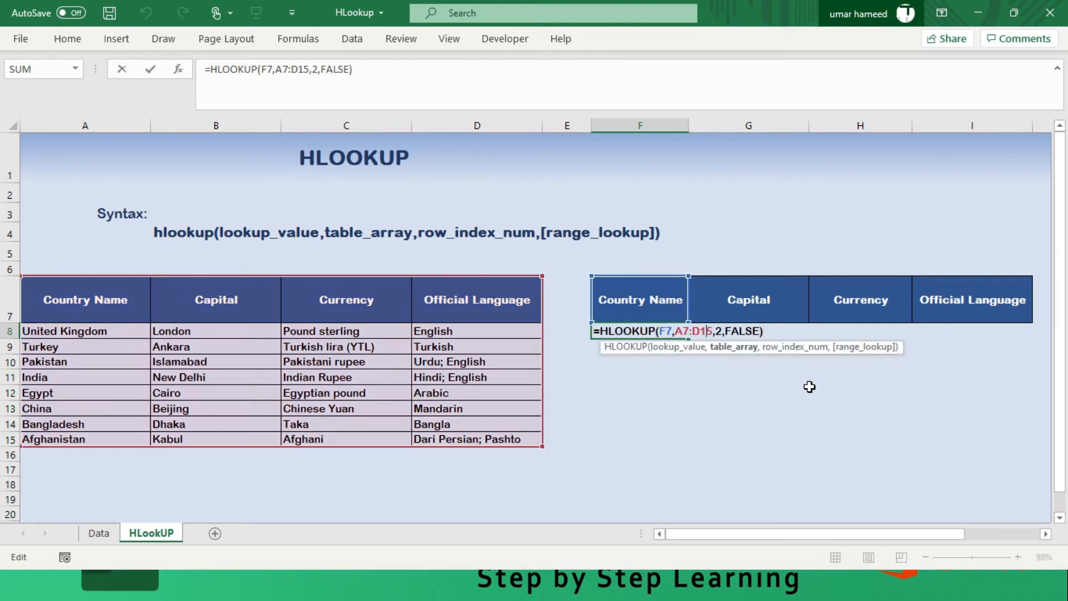
pyautogui.press('Left')
pyautogui.press('Left')
pyautogui.press('Left')
pyautogui.press('Left')
pyautogui.press('Left')
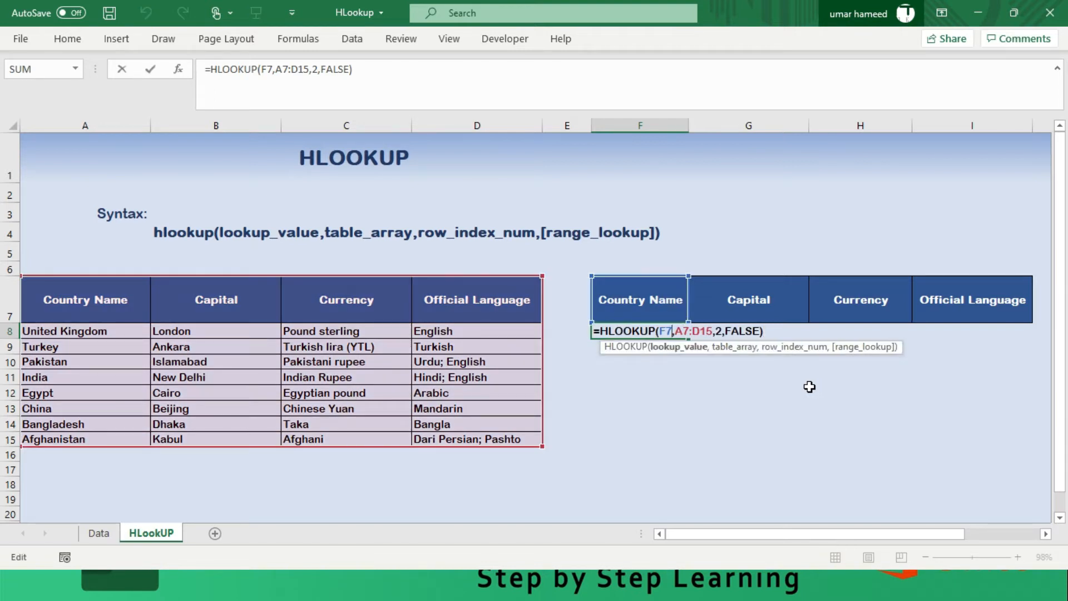
pyautogui.press('F4')
# - Make the table array in the F8 formula absolute as $A$7:$D$15
pyautogui.press('Right')
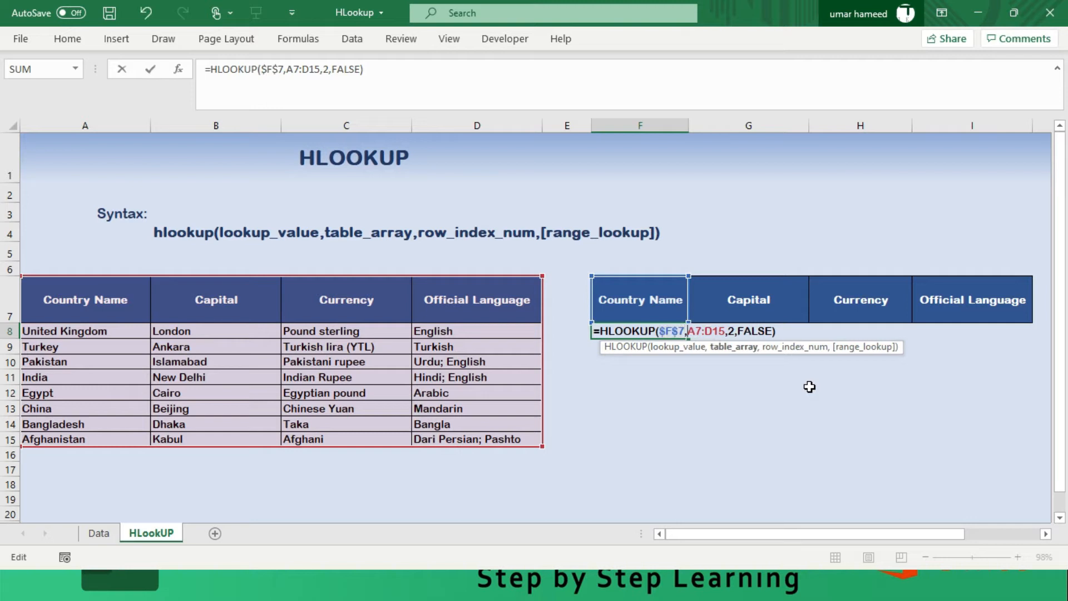
pyautogui.hotkey('shift', 'Right')
pyautogui.hotkey('shift', 'Right')
pyautogui.hotkey('shift', 'Right')
pyautogui.hotkey('shift', 'Right')
pyautogui.hotkey('shift', 'Right')
pyautogui.hotkey('shift', 'Right')
pyautogui.press('F4')
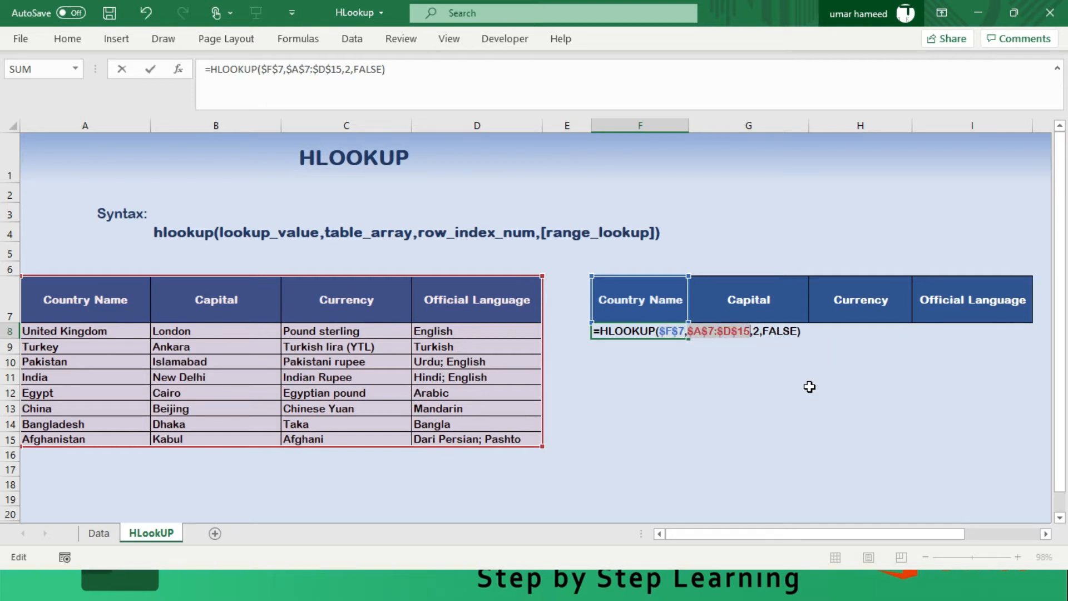
pyautogui.press('Return')
# - Fill F8:F15 with the HLOOKUP formula that uses the absolute references
pyautogui.press('Up')
pyautogui.hotkey('shift', 'Down')
pyautogui.hotkey('shift', 'Down')
pyautogui.hotkey('shift', 'Down')
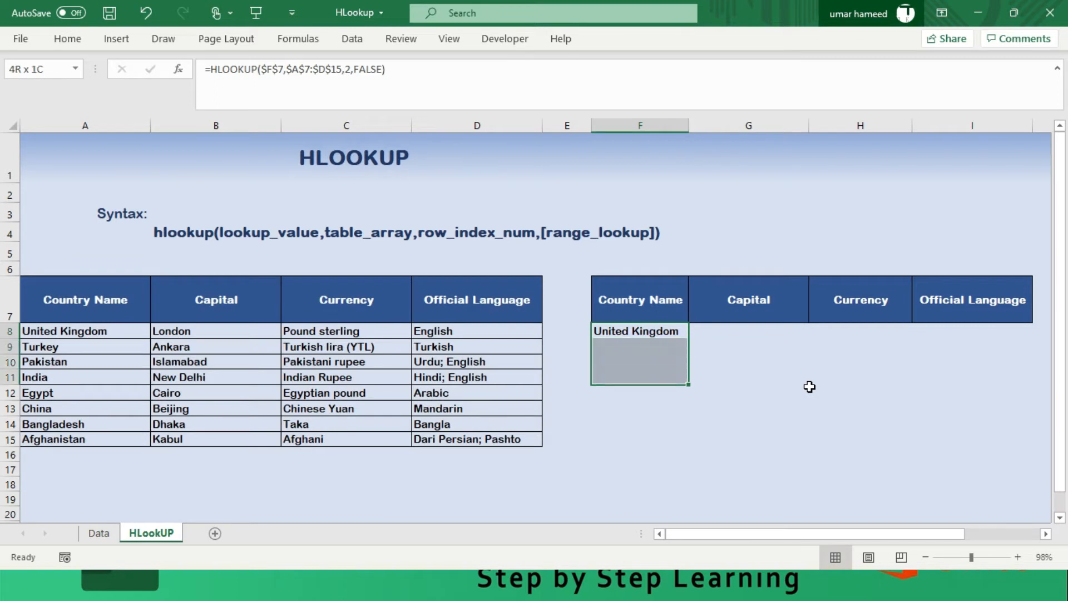
pyautogui.hotkey('shift', 'Down')
pyautogui.hotkey('shift', 'Down')
pyautogui.hotkey('shift', 'Down')
pyautogui.hotkey('shift', 'Down')
pyautogui.press('F2')
pyautogui.hotkey('ctrl', 'Return')
# - Set the row index number in the HLOOKUP formula in F9 to 3
pyautogui.press('Down')
pyautogui.press('F2')
pyautogui.press('Left')
pyautogui.press('Left')
pyautogui.press('Left')
pyautogui.press('Left')
pyautogui.press('Left')
pyautogui.press('Left')
pyautogui.press('Left')
pyautogui.press('BackSpace')
pyautogui.write('3')
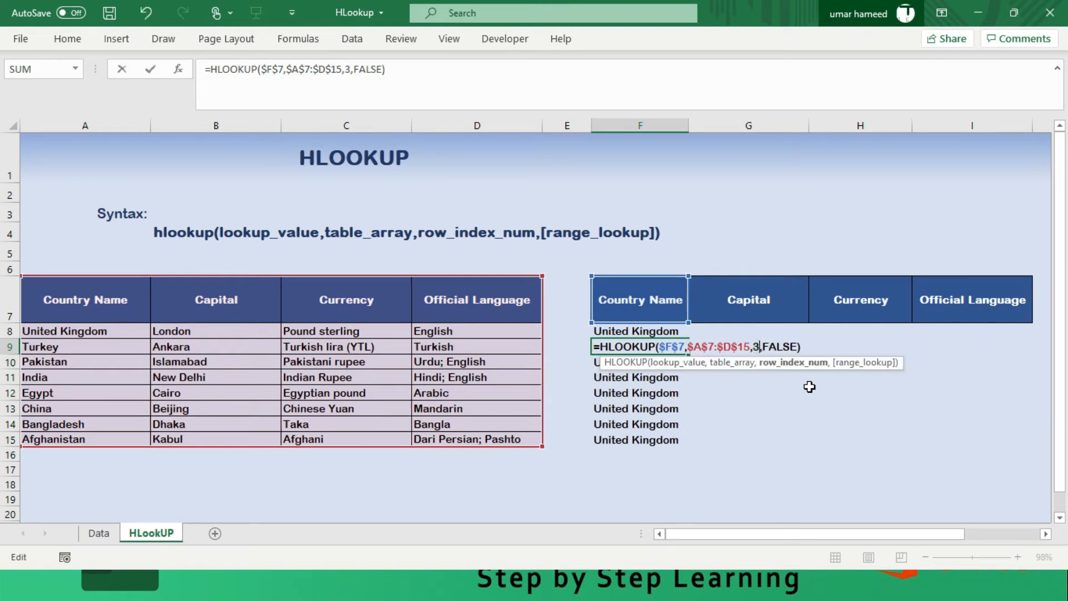
pyautogui.press('Return')
# - Set the row index number in the HLOOKUP formula in F10 to 4
pyautogui.press('F2')
pyautogui.press('Left')
pyautogui.press('Left')
pyautogui.press('Left')
pyautogui.press('Left')
pyautogui.press('Left')
pyautogui.press('Left')
pyautogui.press('Left')
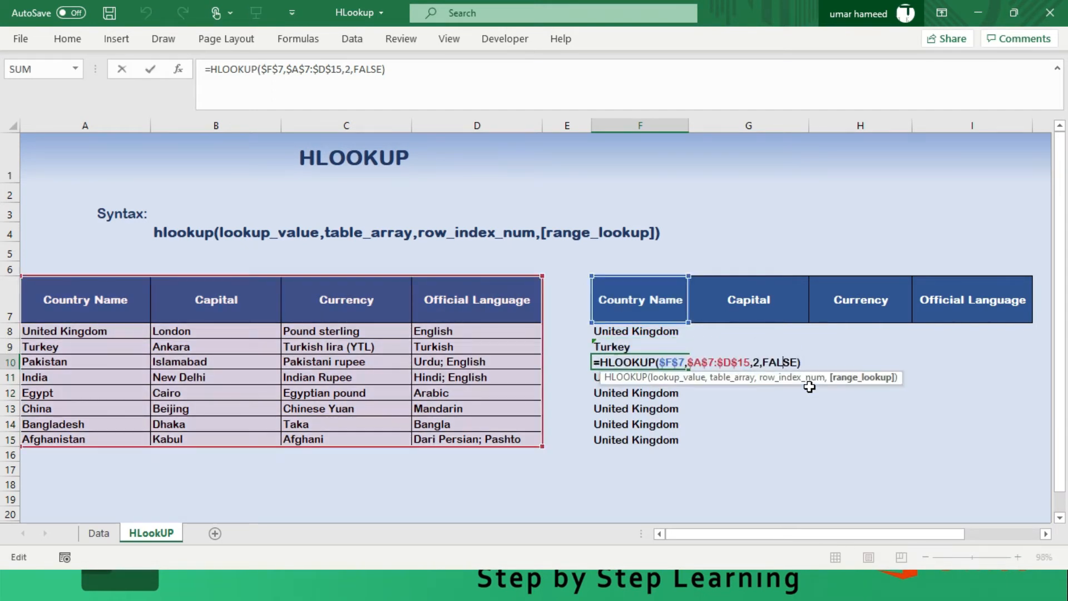
pyautogui.press('BackSpace')
pyautogui.write('4')
pyautogui.press('Return')
# - Set the row index number in the HLOOKUP formula in F11 to 5
pyautogui.press('F2')
pyautogui.press('Left')
pyautogui.press('Left')
pyautogui.press('Left')
# - Set the row index number in the HLOOKUP formula in F12 to 6
pyautogui.press('Left')
pyautogui.press('Left')
pyautogui.press('Left')
pyautogui.press('Left')
pyautogui.press('BackSpace')
pyautogui.write('5')
pyautogui.press('Return')
pyautogui.press('F2')
pyautogui.press('Left')
pyautogui.press('Left')
pyautogui.press('Left')
pyautogui.press('Left')
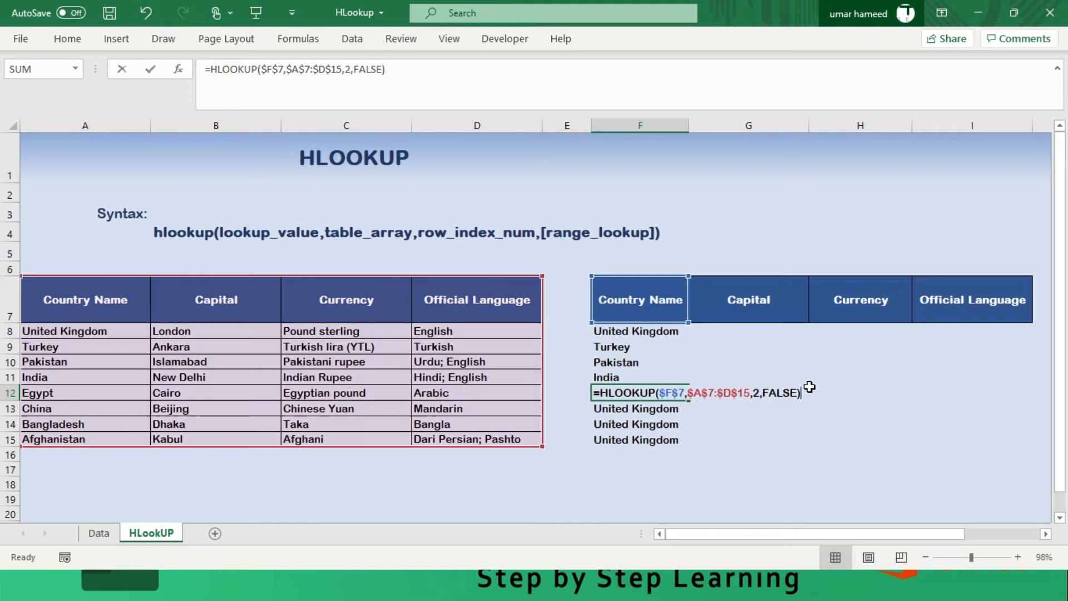
# - Set the row index number in the HLOOKUP formula in F13 to 7
pyautogui.press('Left')
pyautogui.press('Left')
pyautogui.press('Left')
pyautogui.press('BackSpace')
pyautogui.write('6')
pyautogui.press('Return')
pyautogui.press('F2')
pyautogui.press('Left')
pyautogui.press('Left')
pyautogui.press('Left')
pyautogui.press('Left')
pyautogui.press('Left')
pyautogui.press('Left')
# - Set the row index number in the HLOOKUP formula in F14 to 8
pyautogui.press('Left')
pyautogui.press('BackSpace')
pyautogui.write('7')
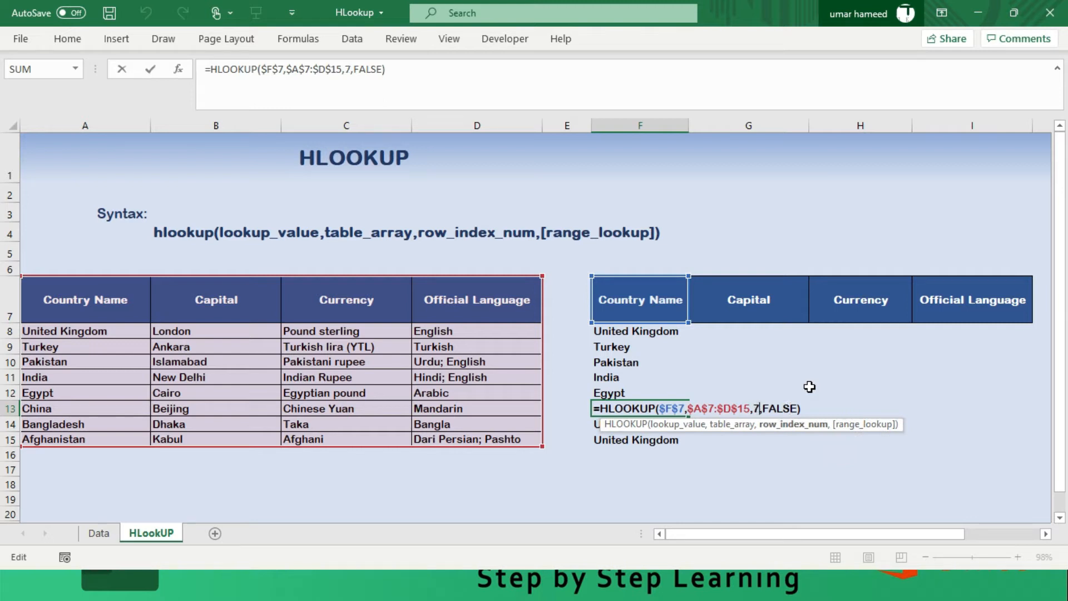
pyautogui.press('Return')
pyautogui.press('F2')
# - Set the row index number in the HLOOKUP formula in F15 to 9
pyautogui.press('Left')
pyautogui.press('Left')
pyautogui.press('Left')
pyautogui.press('Left')
pyautogui.press('Left')
pyautogui.press('Left')
pyautogui.press('Left')
pyautogui.press('Left')
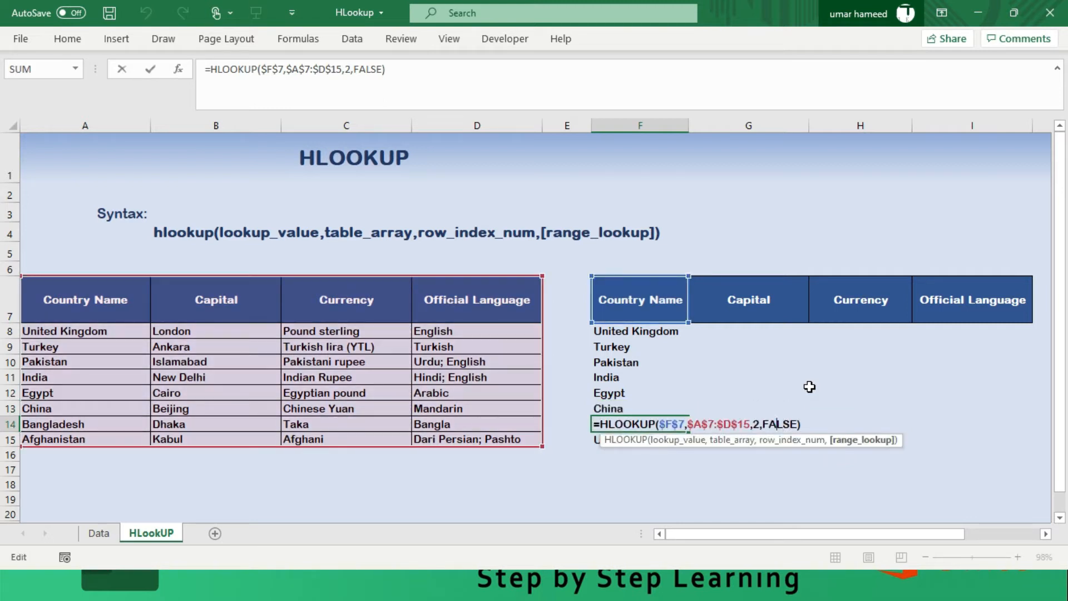
pyautogui.press('Delete')
pyautogui.write('8')
pyautogui.press('Return')
pyautogui.press('F2')
pyautogui.press('Left')
pyautogui.press('Left')
pyautogui.press('Left')
pyautogui.press('Left')
pyautogui.press('Left')
pyautogui.press('Left')
pyautogui.press('Left')
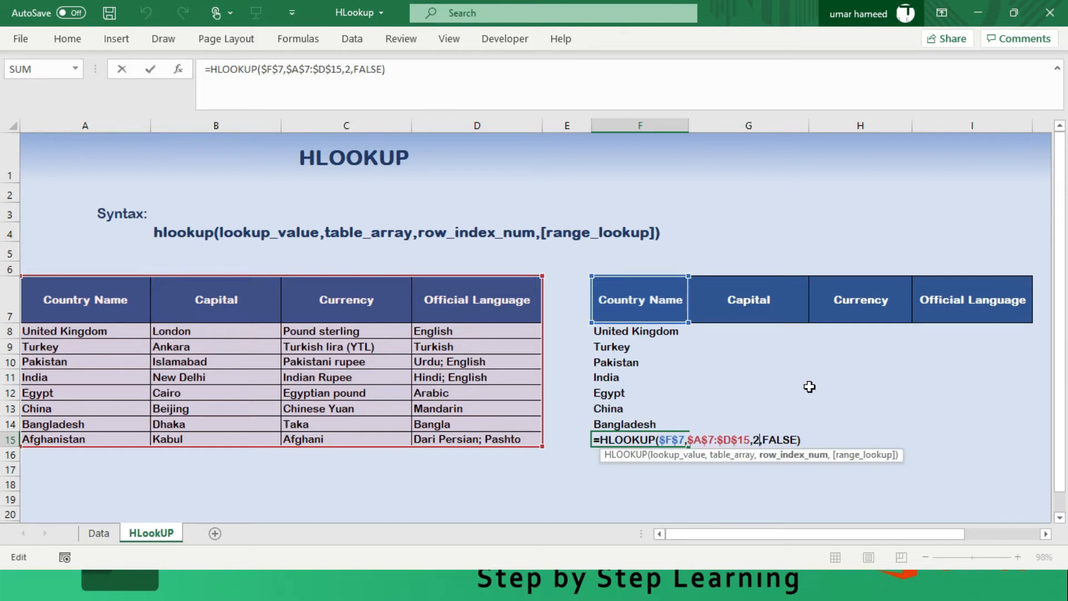
pyautogui.press('BackSpace')
pyautogui.write('9')
pyautogui.press('Return')
pyautogui.press('Up')
pyautogui.press('Up')
pyautogui.press('Up')
pyautogui.press('Up')
pyautogui.press('Up')
pyautogui.press('Up')
pyautogui.press('Up')
pyautogui.press('Up')
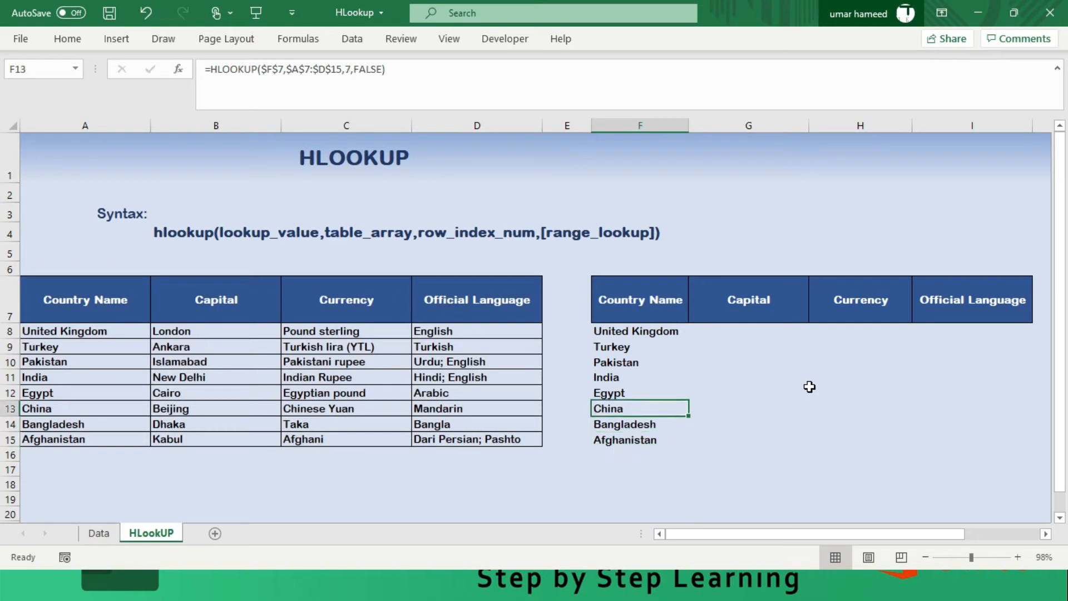
pyautogui.press('Right')
pyautogui.press('Right')
pyautogui.press('Right')
pyautogui.press('Right')
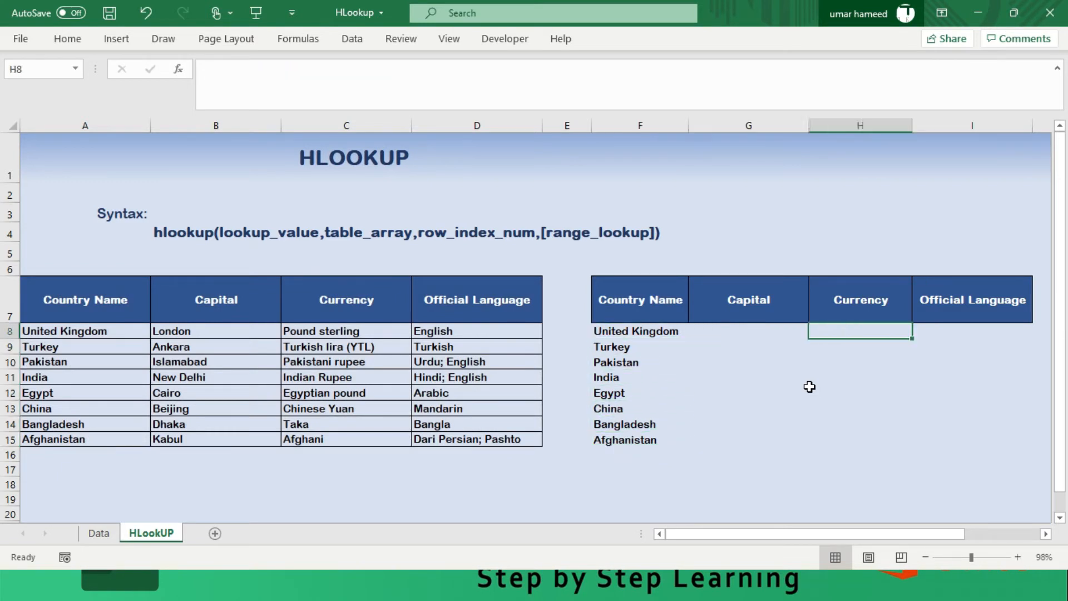
pyautogui.press('Left')
pyautogui.press('Left')
pyautogui.press('Left')
pyautogui.press('Left')
pyautogui.press('Left')
pyautogui.press('Left')
pyautogui.press('Left')
pyautogui.press('Right')
pyautogui.press('Right')
pyautogui.press('Right')
pyautogui.press('Right')
pyautogui.press('Left')
pyautogui.press('Left')
pyautogui.press('Left')
pyautogui.press('Left')
pyautogui.press('Left')
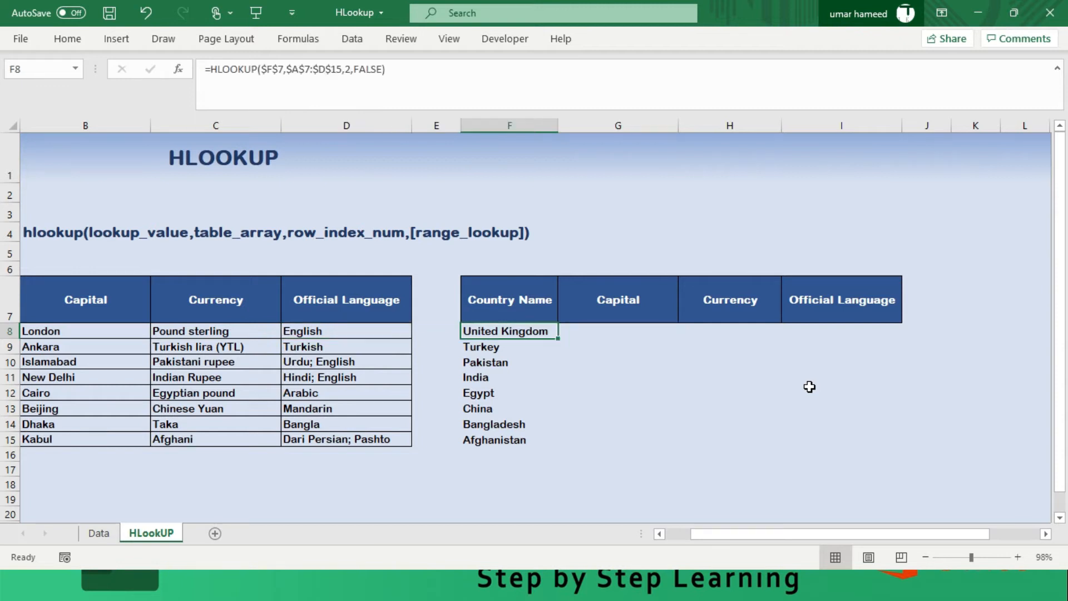
pyautogui.press('Right')
pyautogui.press('Right')
pyautogui.press('Right')
pyautogui.press('Right')
pyautogui.press('Right')
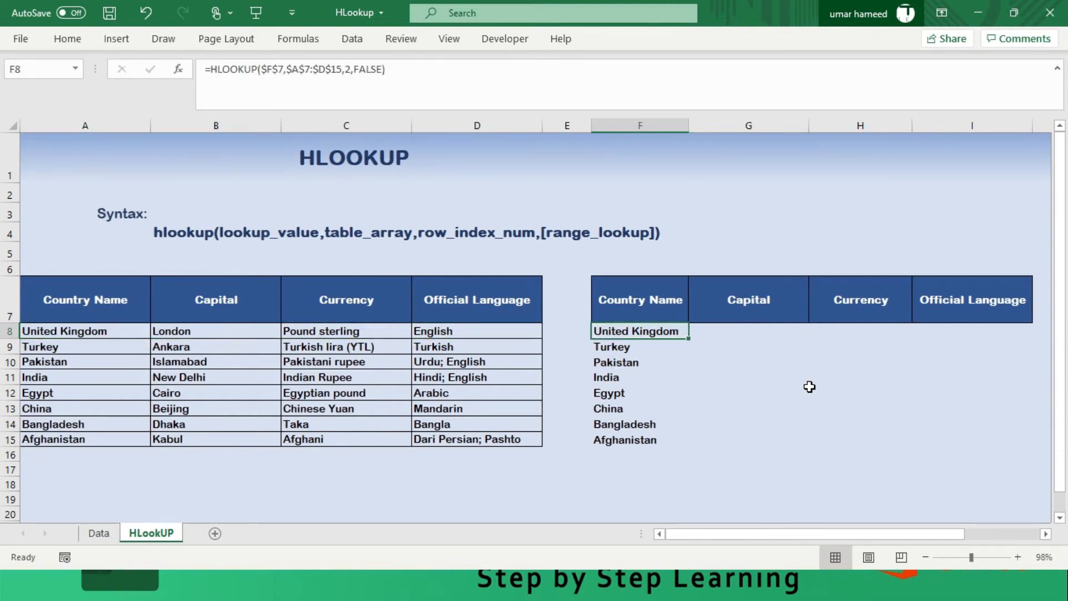
pyautogui.hotkey('shift', 'Right')
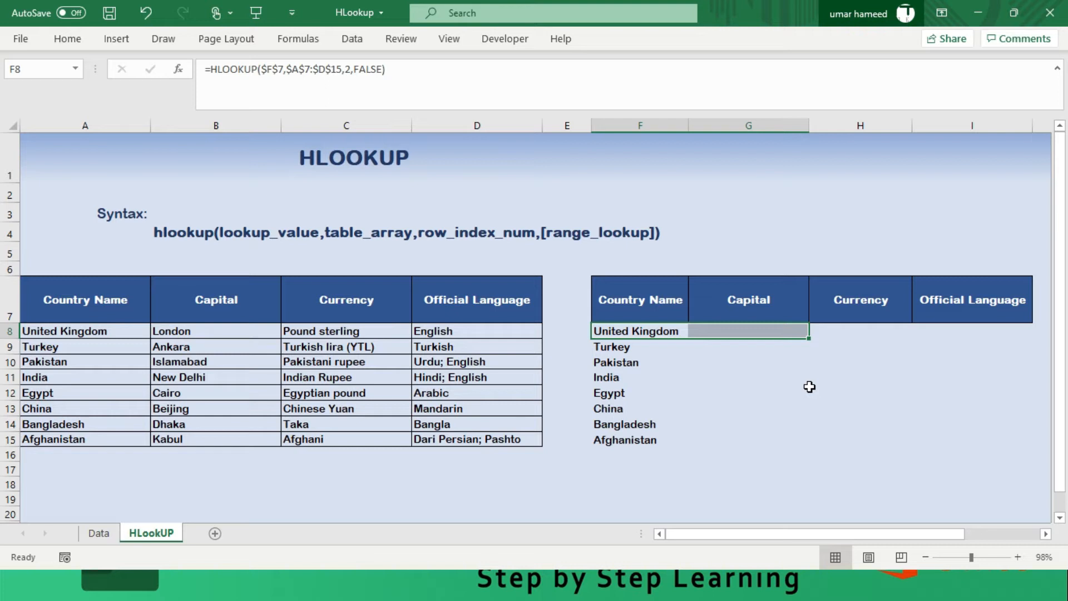
pyautogui.hotkey('shift', 'Left')
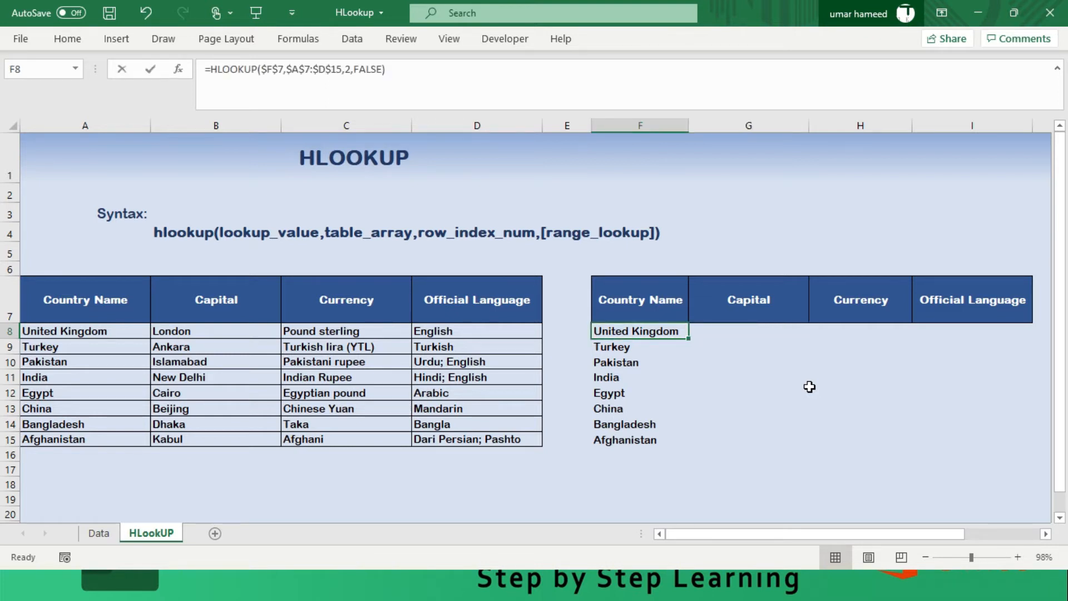
# - Change the lookup value in the F8 formula to the mixed reference F$7, locking only the row
pyautogui.press('F2')
pyautogui.press('Left')
pyautogui.press('Left')
pyautogui.press('Left')
pyautogui.press('Left')
pyautogui.press('Left')
pyautogui.press('Left')
pyautogui.press('Left')
pyautogui.press('Left')
pyautogui.press('Left')
pyautogui.press('Left')
pyautogui.press('Left')
pyautogui.press('Left')
pyautogui.press('Left')
pyautogui.press('Left')
pyautogui.press('Left')
pyautogui.press('Left')
pyautogui.press('Left')
pyautogui.press('Left')
pyautogui.press('Left')
pyautogui.press('Left')
pyautogui.press('Left')
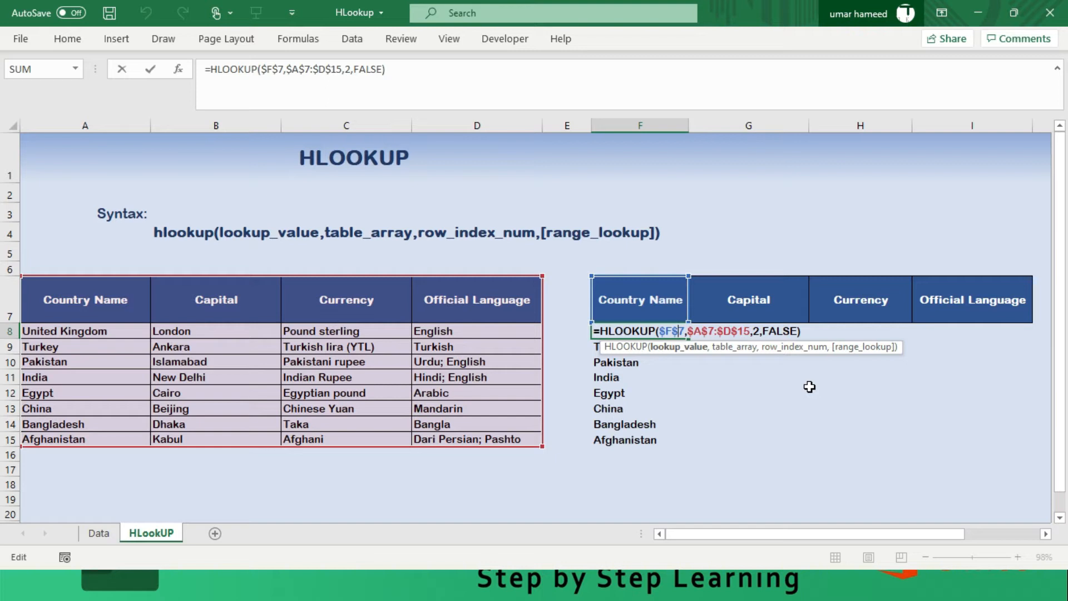
pyautogui.press('F4')
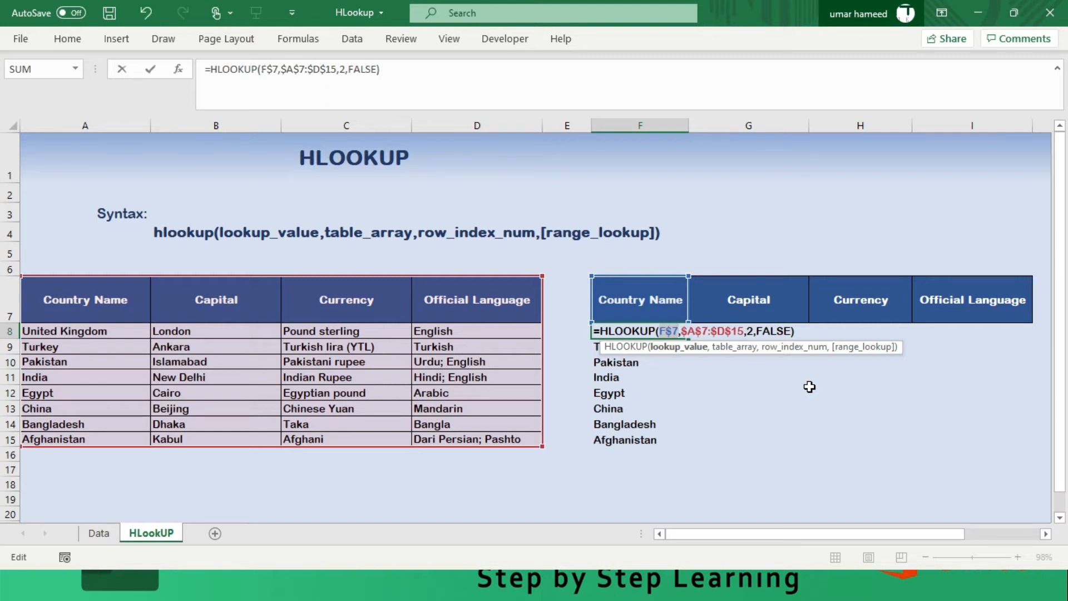
pyautogui.press('Right')
pyautogui.press('Right')
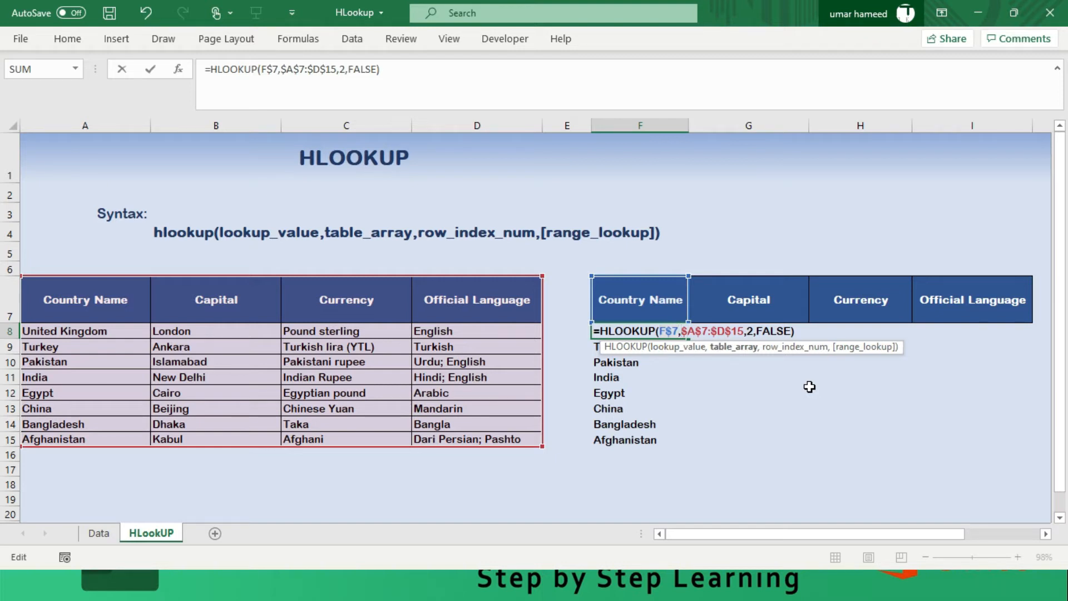
pyautogui.press('Right')
pyautogui.press('Right')
pyautogui.press('Right')
pyautogui.press('Right')
pyautogui.press('Right')
pyautogui.press('Right')
pyautogui.press('Right')
pyautogui.press('Right')
pyautogui.press('Right')
pyautogui.hotkey('ctrl', 'Return')
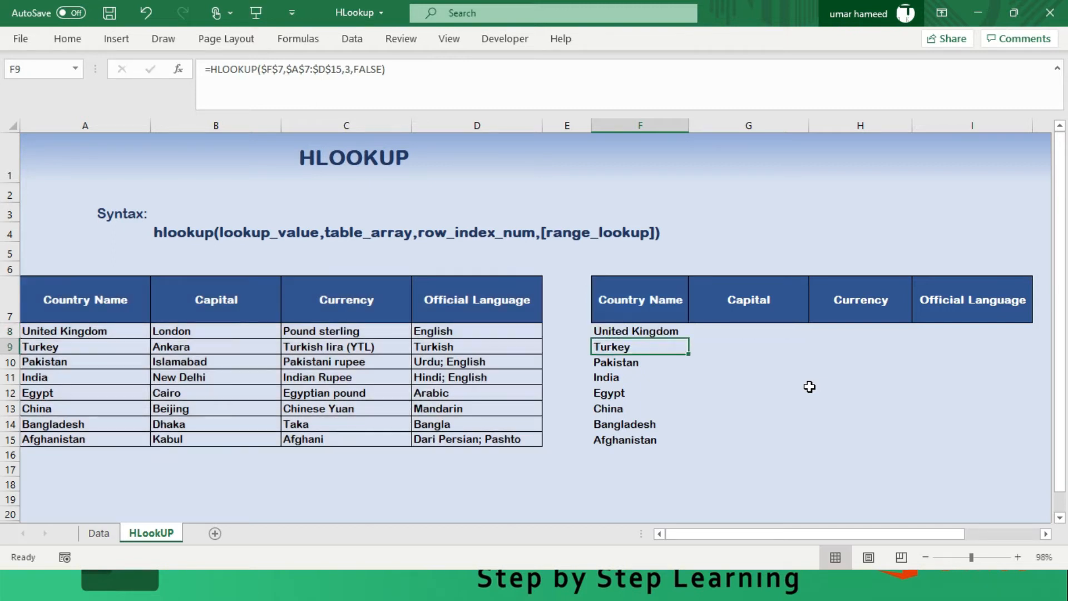
# - Fill the F8 HLOOKUP formula across F8:I8 to cover Capital, Currency and Official Language
pyautogui.hotkey('shift', 'Right')
pyautogui.hotkey('shift', 'Right')
pyautogui.hotkey('shift', 'Right')
pyautogui.press('F2')
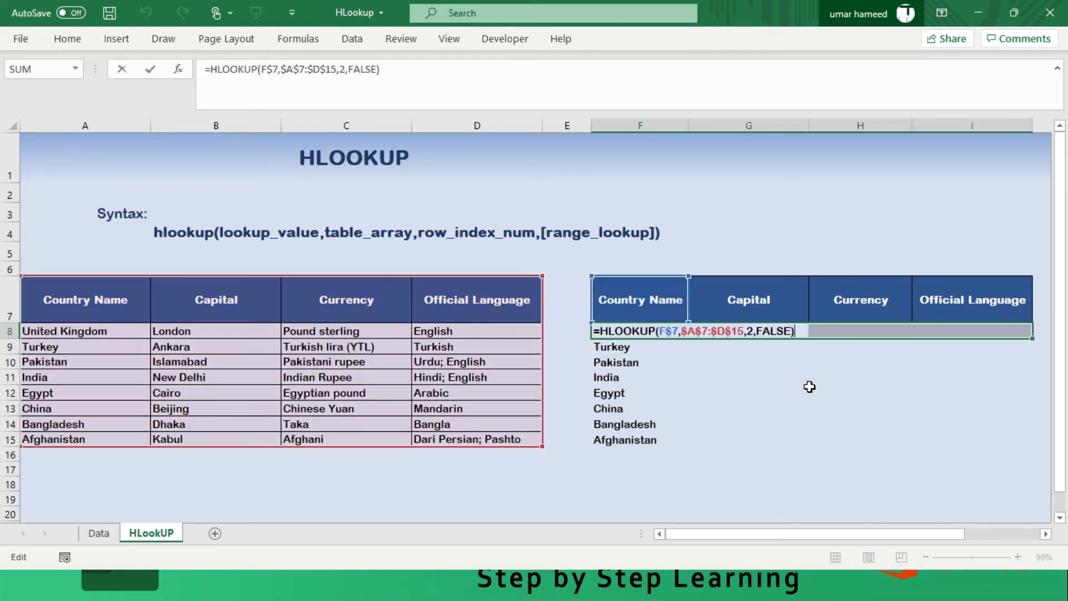
pyautogui.hotkey('ctrl', 'Return')
# - Fill the formulas in G8:I8 down through row 15
pyautogui.press('Right')
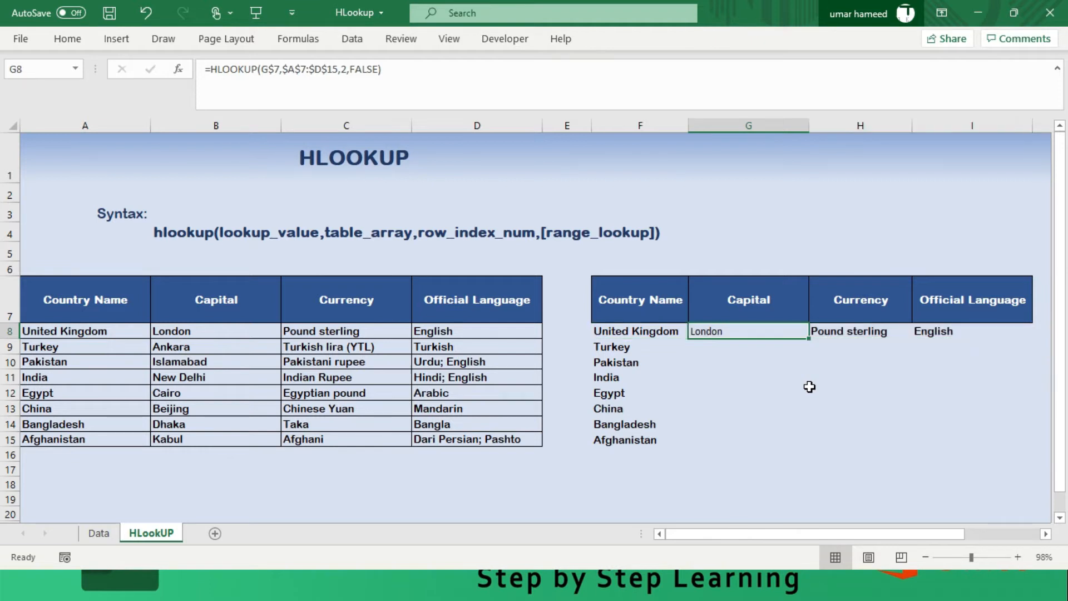
pyautogui.hotkey('shift', 'Right')
pyautogui.hotkey('shift', 'Right')
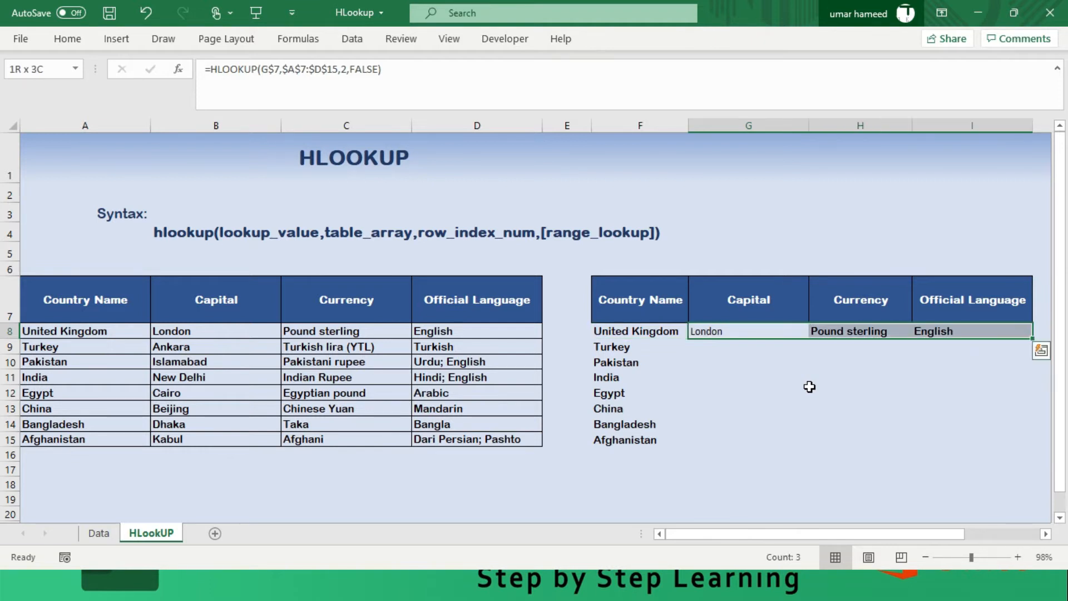
pyautogui.hotkey('shift', 'Down')
pyautogui.hotkey('shift', 'Down')
pyautogui.hotkey('shift', 'Down')
pyautogui.hotkey('shift', 'Down')
pyautogui.hotkey('shift', 'Down')
pyautogui.hotkey('shift', 'Down')
pyautogui.hotkey('shift', 'Down')
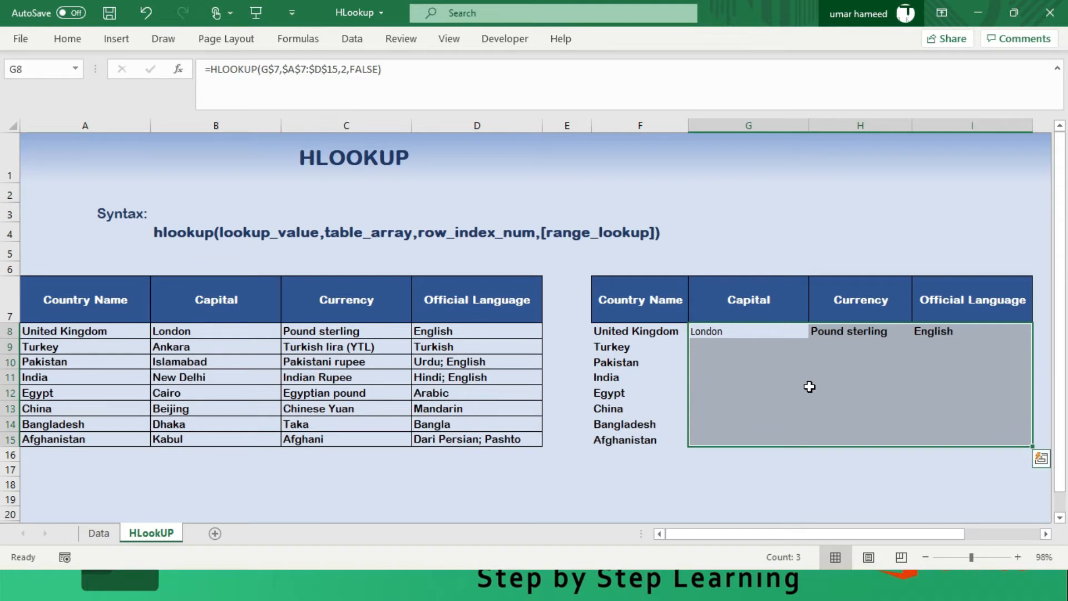
pyautogui.hotkey('ctrl', 'd')
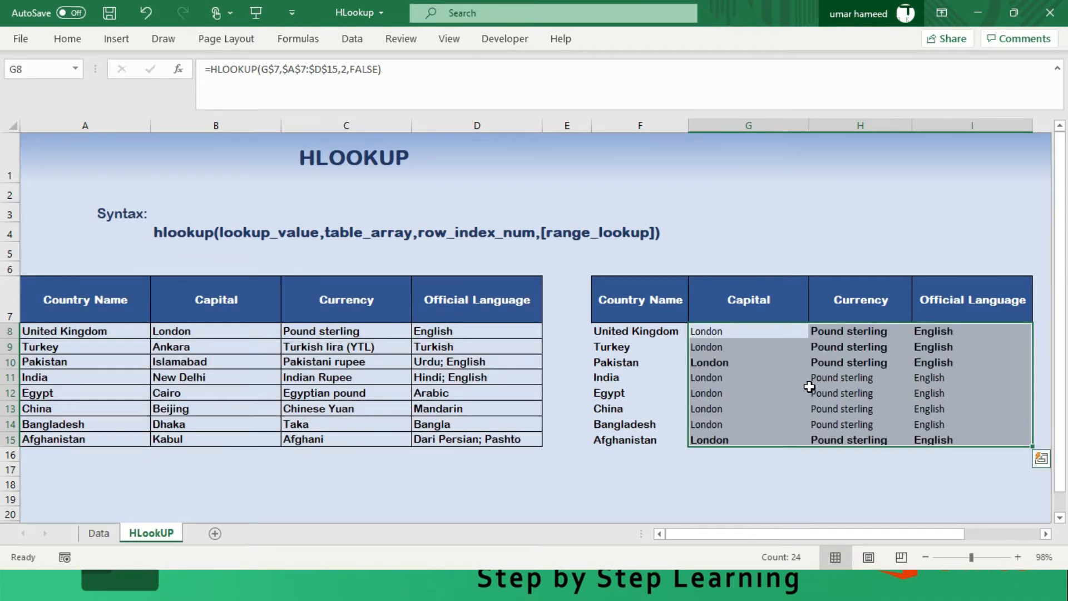
# - Close the Help pane and set the row index number in the G9 HLOOKUP formula to 3
pyautogui.press('Down')
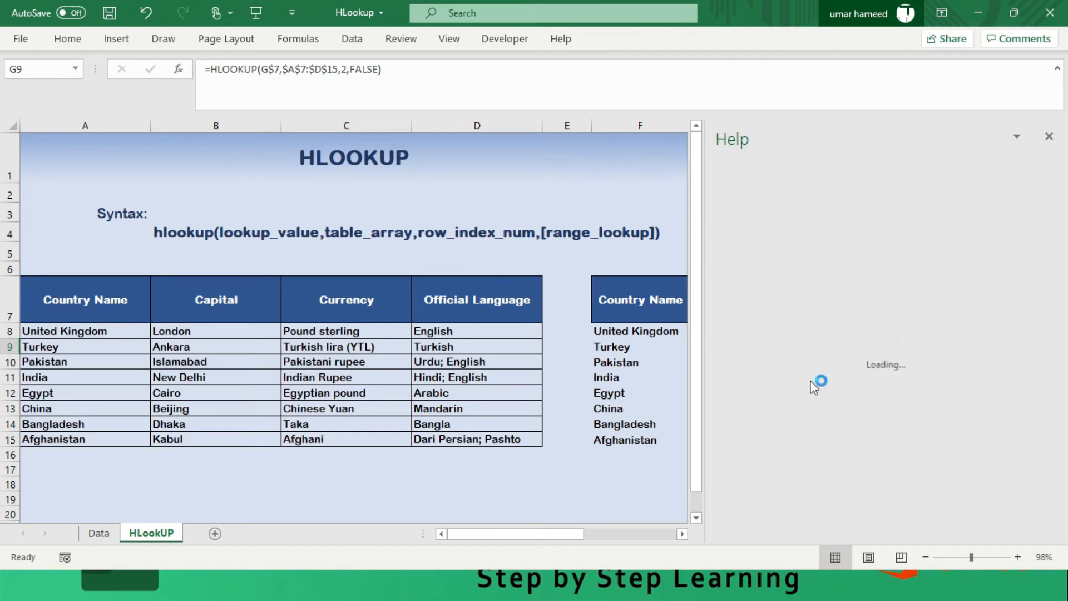
pyautogui.click(1048, 137)
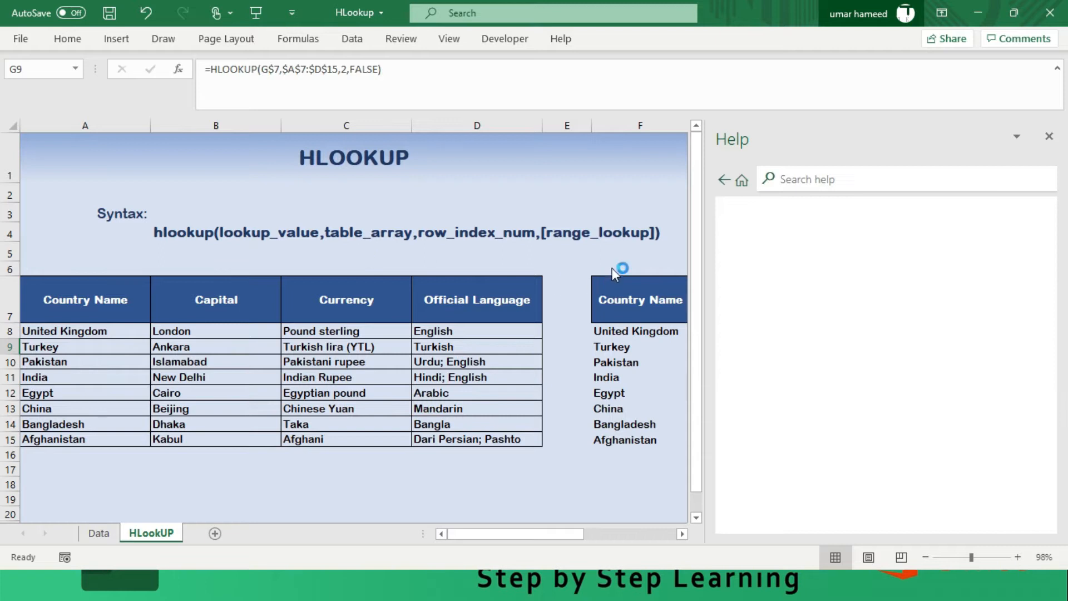
pyautogui.click(1048, 137)
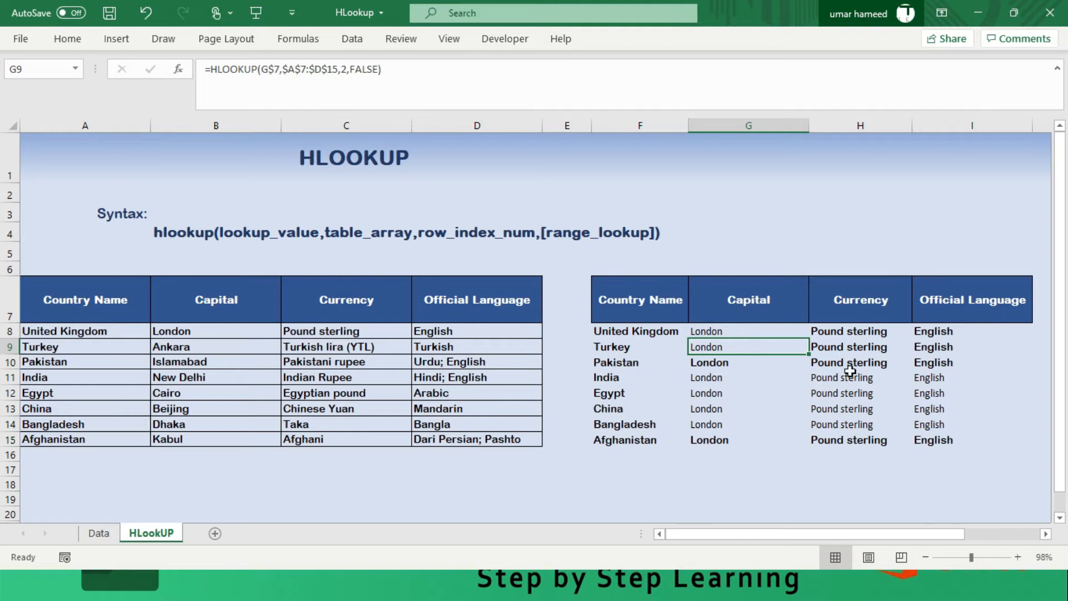
pyautogui.press('F2')
pyautogui.press('Left')
pyautogui.press('Left')
pyautogui.press('Left')
pyautogui.press('Left')
pyautogui.press('Left')
pyautogui.press('Left')
pyautogui.press('Left')
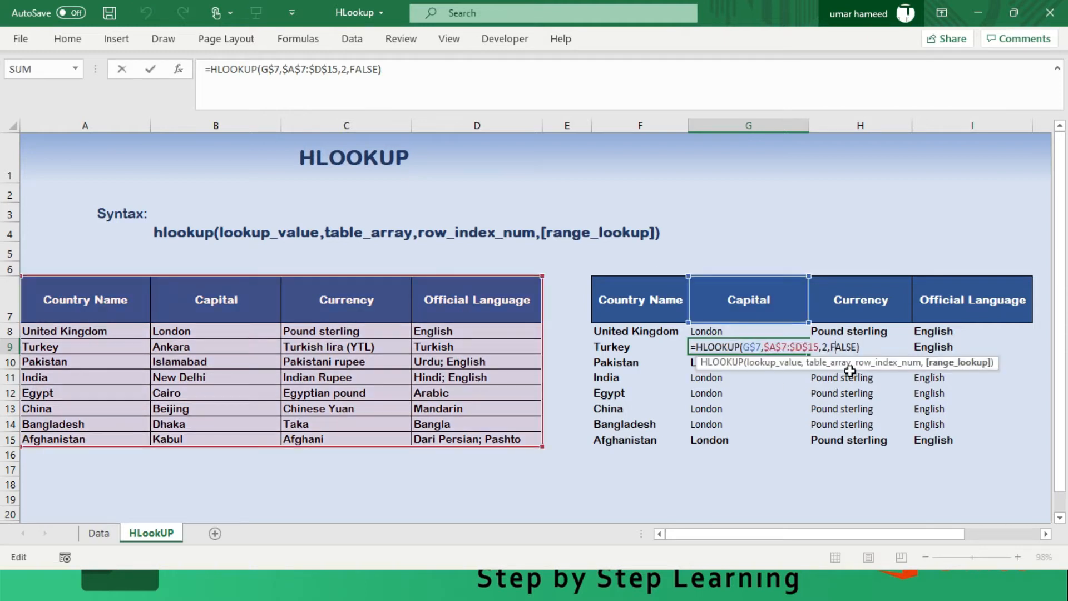
pyautogui.press('BackSpace')
pyautogui.write('3')
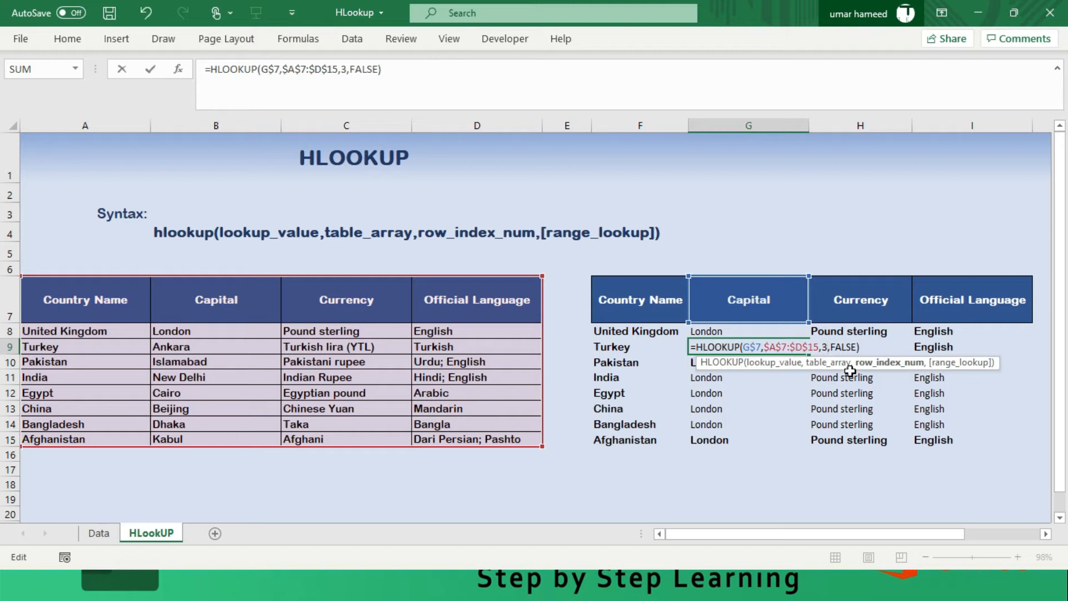
pyautogui.press('Return')
# - Set the row index number in the Currency formula in H9 to 3
pyautogui.press('Up')
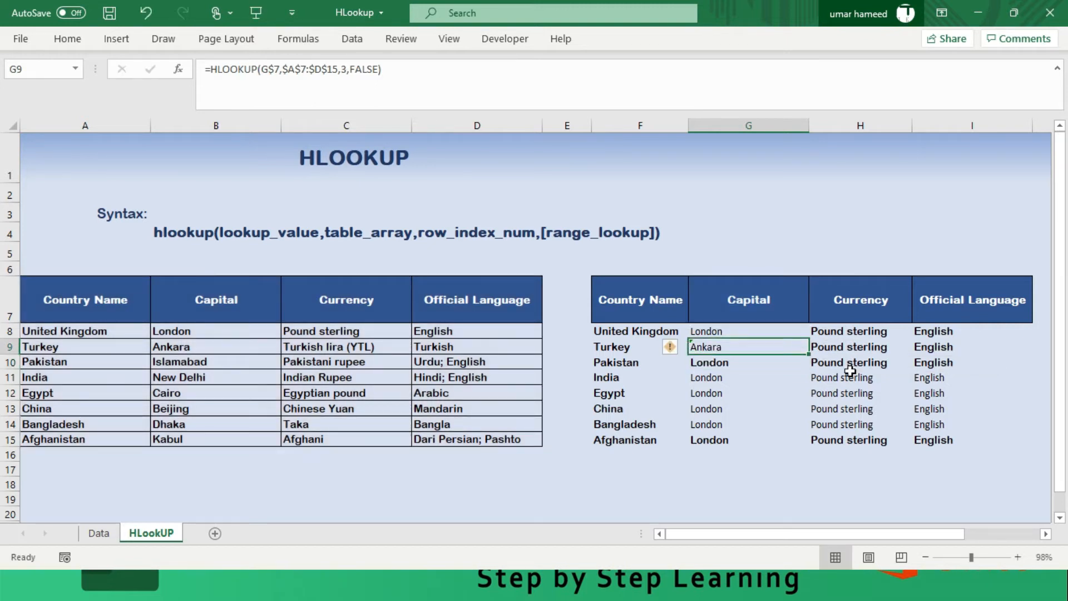
pyautogui.press('Right')
pyautogui.press('F2')
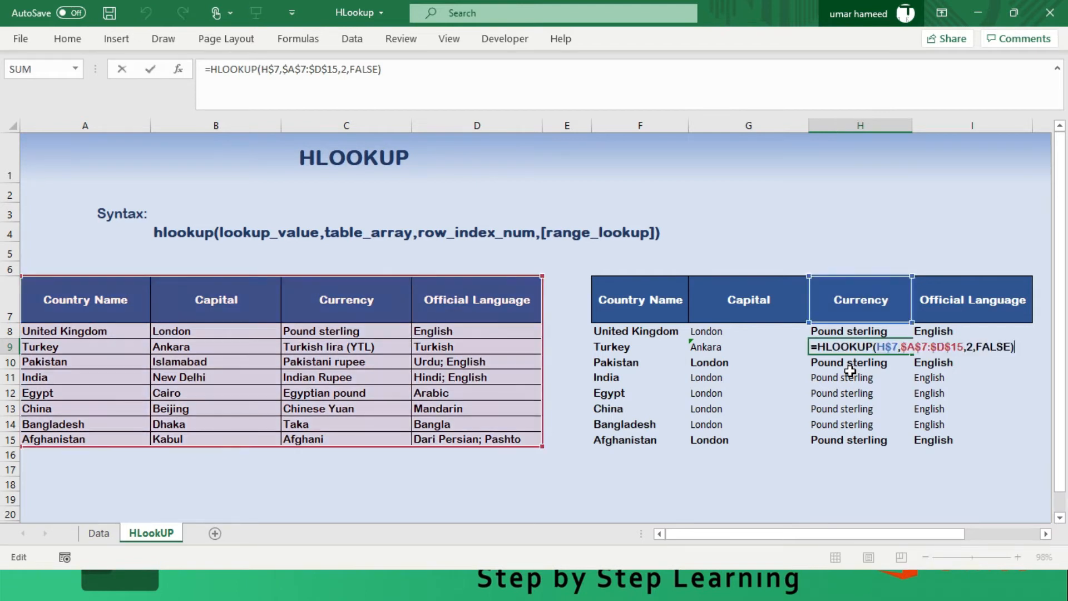
pyautogui.press('Left')
pyautogui.press('Left')
# - Set the row index number in the Official Language formula in I9 to 3
pyautogui.press('Left')
pyautogui.press('Left')
pyautogui.press('Left')
pyautogui.press('Left')
pyautogui.press('Left')
pyautogui.press('BackSpace')
pyautogui.write('3')
pyautogui.press('Return')
pyautogui.press('Up')
pyautogui.press('F2')
pyautogui.press('Tab')
pyautogui.press('F2')
pyautogui.press('Left')
pyautogui.press('Left')
pyautogui.press('Left')
pyautogui.press('Left')
pyautogui.press('Left')
pyautogui.press('Left')
pyautogui.press('Left')
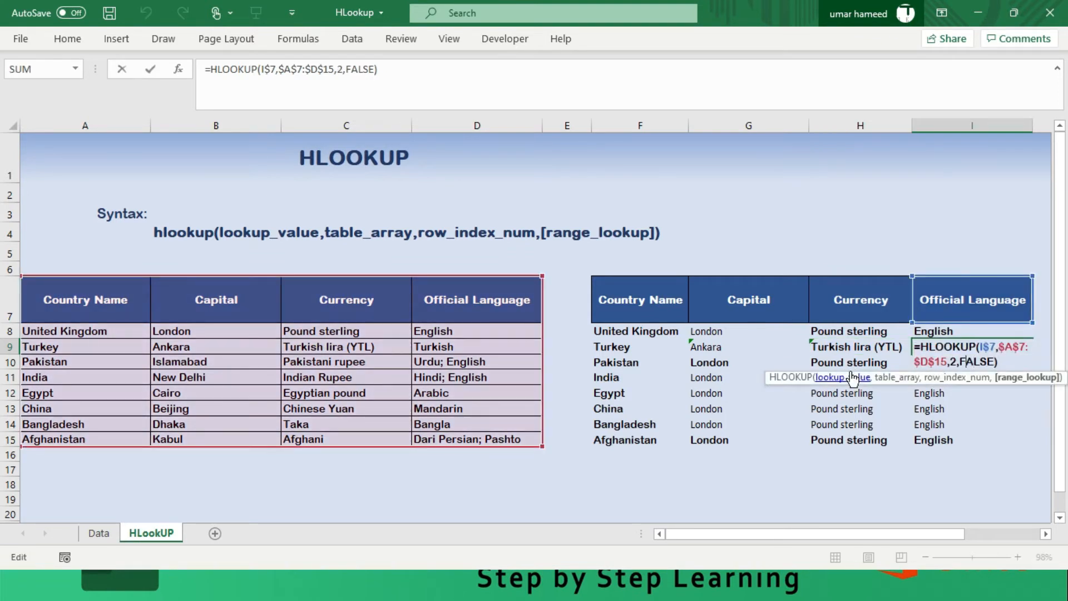
pyautogui.hotkey('shift', 'Left')
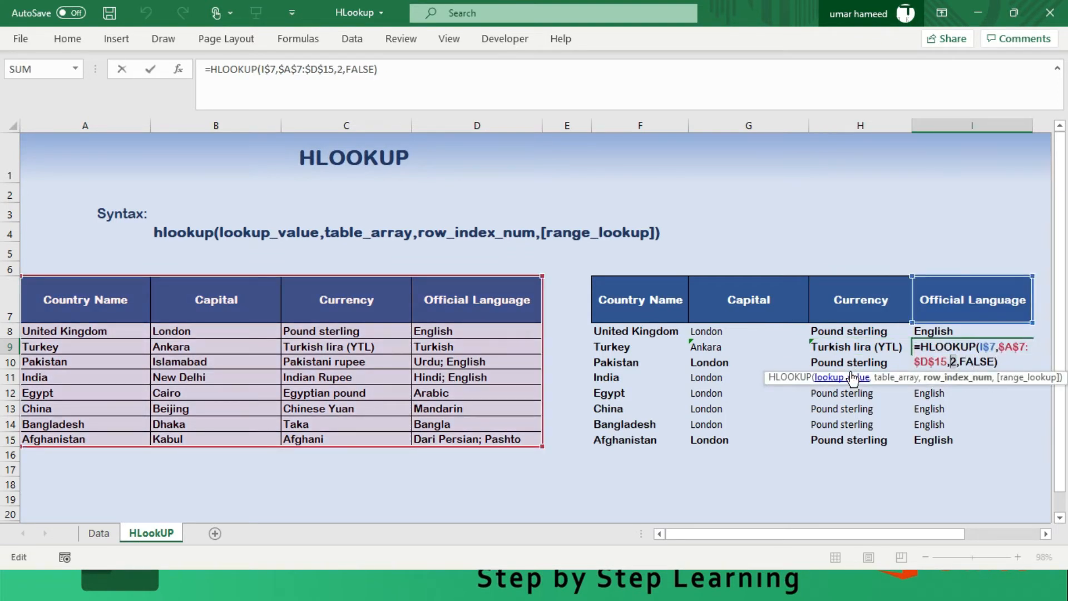
pyautogui.write('3')
pyautogui.press('Return')
pyautogui.press('Up')
pyautogui.press('Left')
pyautogui.press('Left')
pyautogui.press('Left')
pyautogui.press('Right')
pyautogui.press('Left')
pyautogui.press('Up')
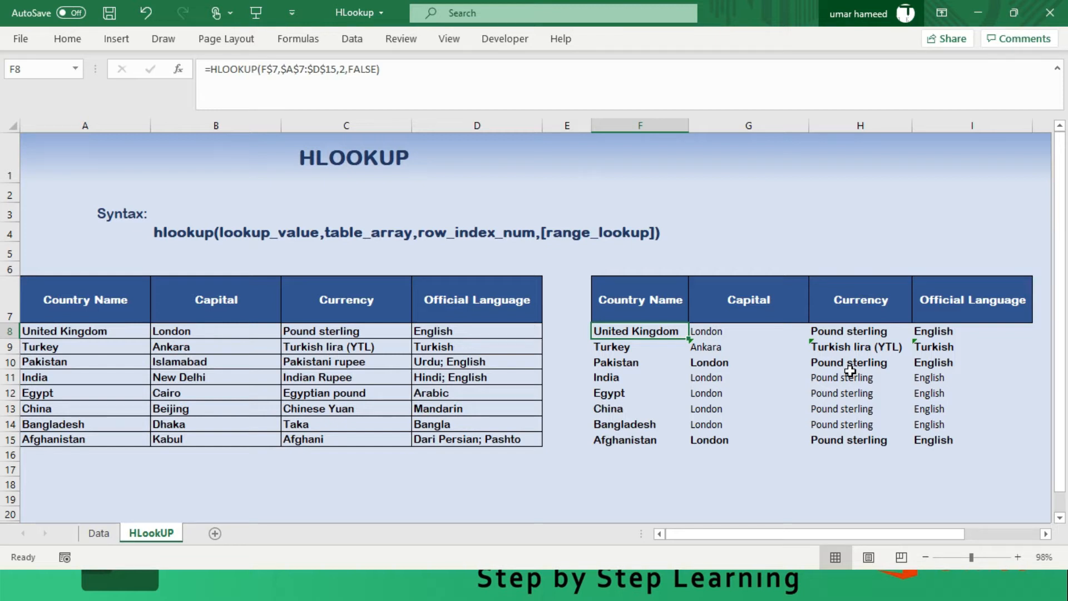
# - Clear the existing lookup formulas from the second table, cells F8:I15
pyautogui.hotkey('shift', 'Right')
pyautogui.hotkey('shift', 'Right')
pyautogui.hotkey('shift', 'Right')
pyautogui.hotkey('shift', 'Down')
pyautogui.hotkey('shift', 'Down')
pyautogui.hotkey('shift', 'Down')
pyautogui.hotkey('shift', 'Down')
pyautogui.hotkey('shift', 'Down')
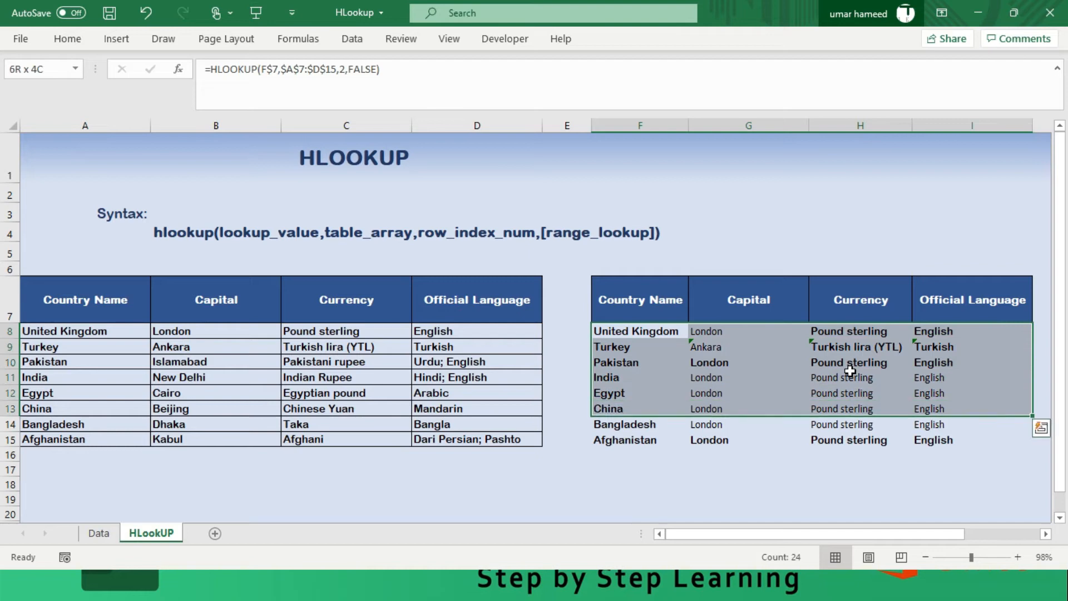
pyautogui.hotkey('shift', 'Down')
pyautogui.hotkey('shift', 'Down')
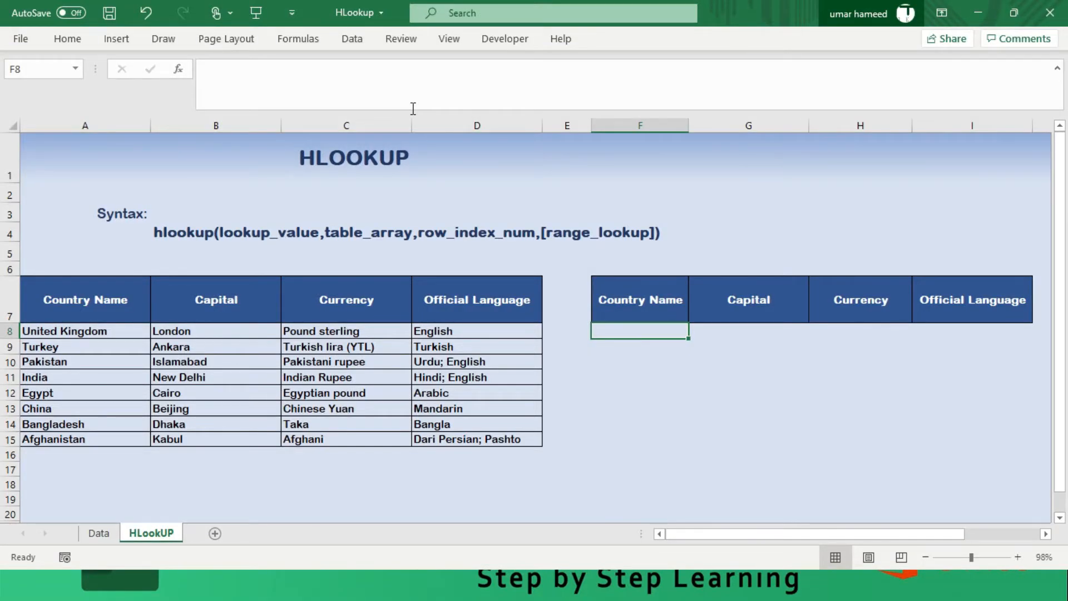
# - Start an HLOOKUP formula in F8 with the header cell F$7, row locked, as the lookup value
pyautogui.write('=')
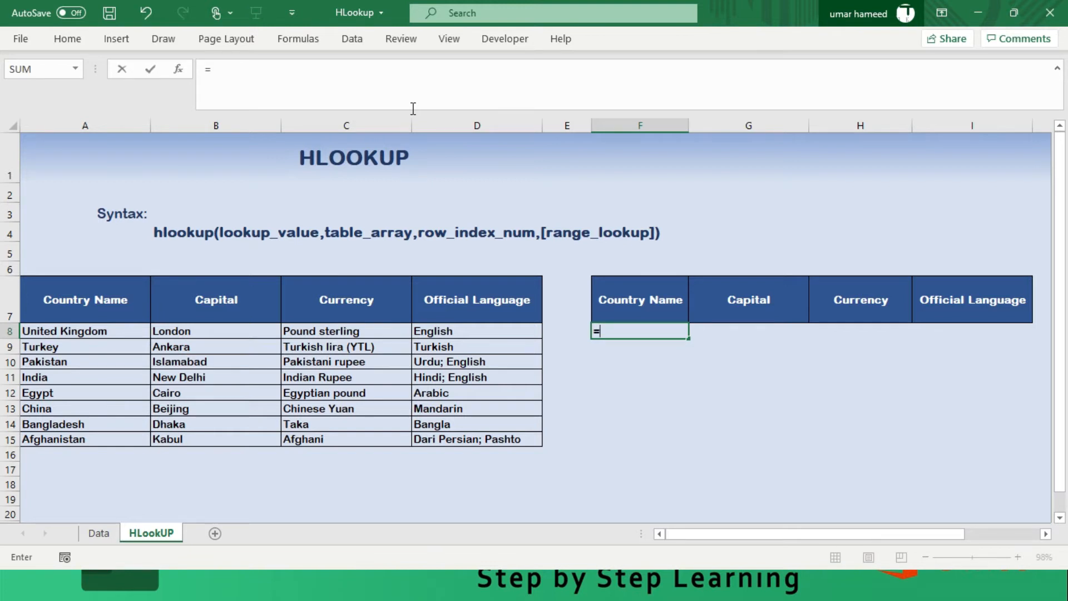
pyautogui.write('h')
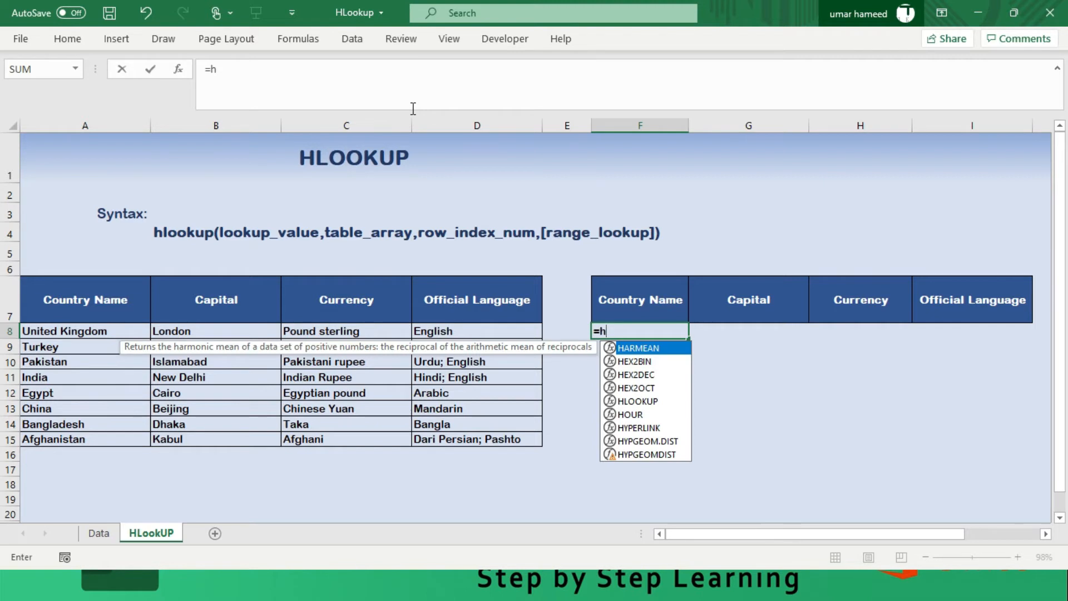
pyautogui.write('lookup')
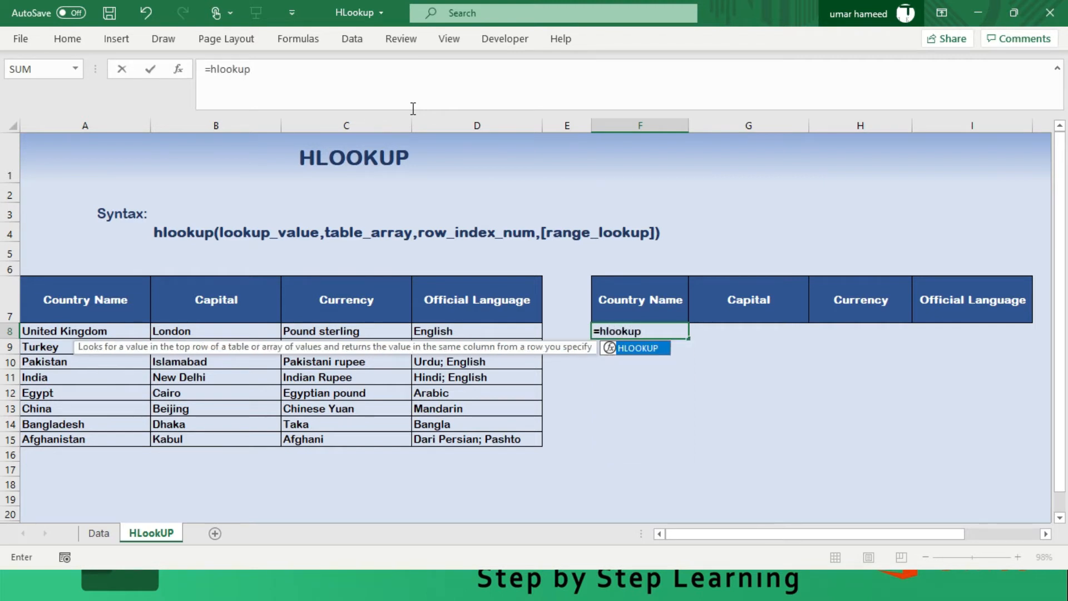
pyautogui.write('(')
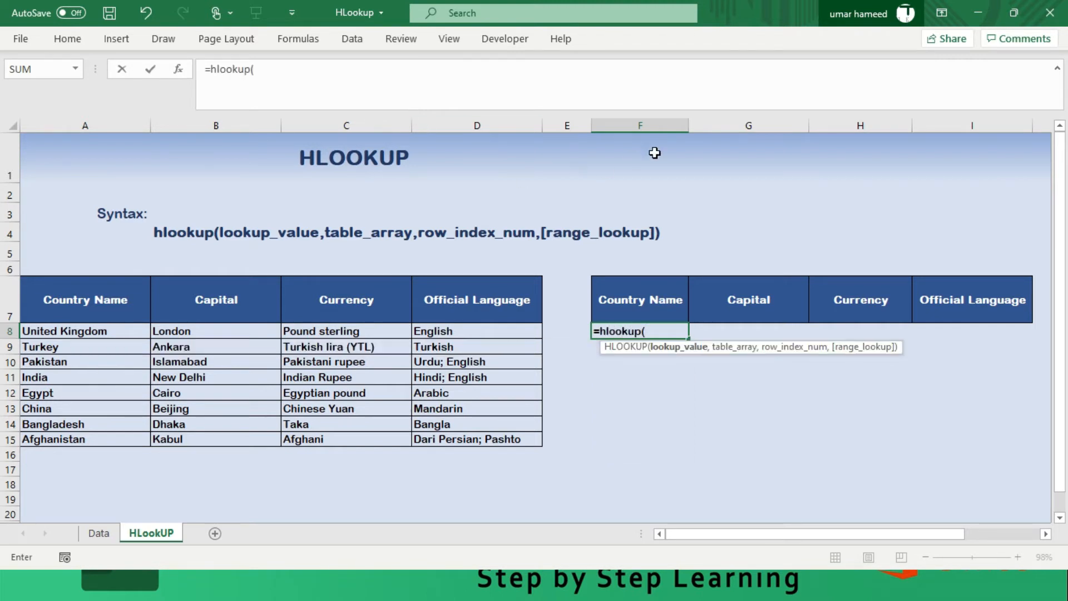
pyautogui.click(647, 299)
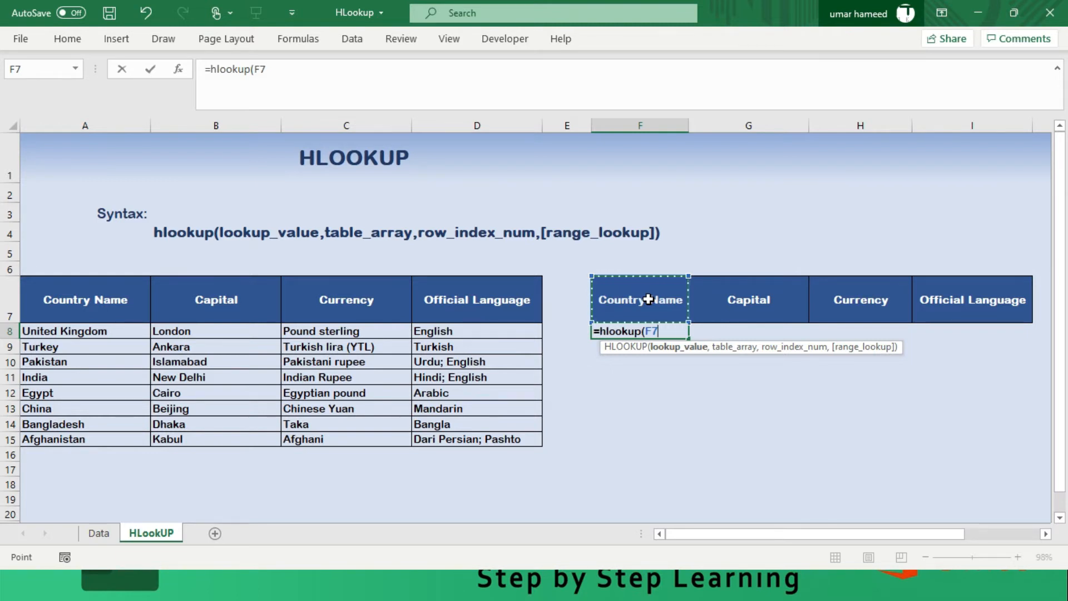
pyautogui.press('F4')
pyautogui.press('F4')
pyautogui.write(',')
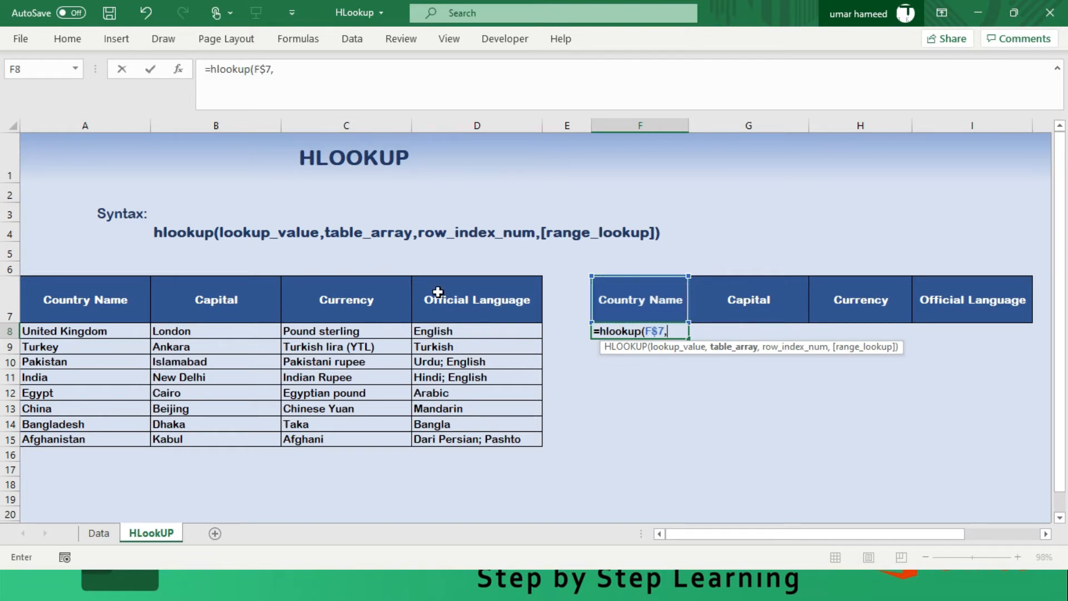
# - Set the formula's table array to the whole country table with absolute references, $A$7:$D$15
pyautogui.moveTo(98, 300); pyautogui.dragTo(487, 433)
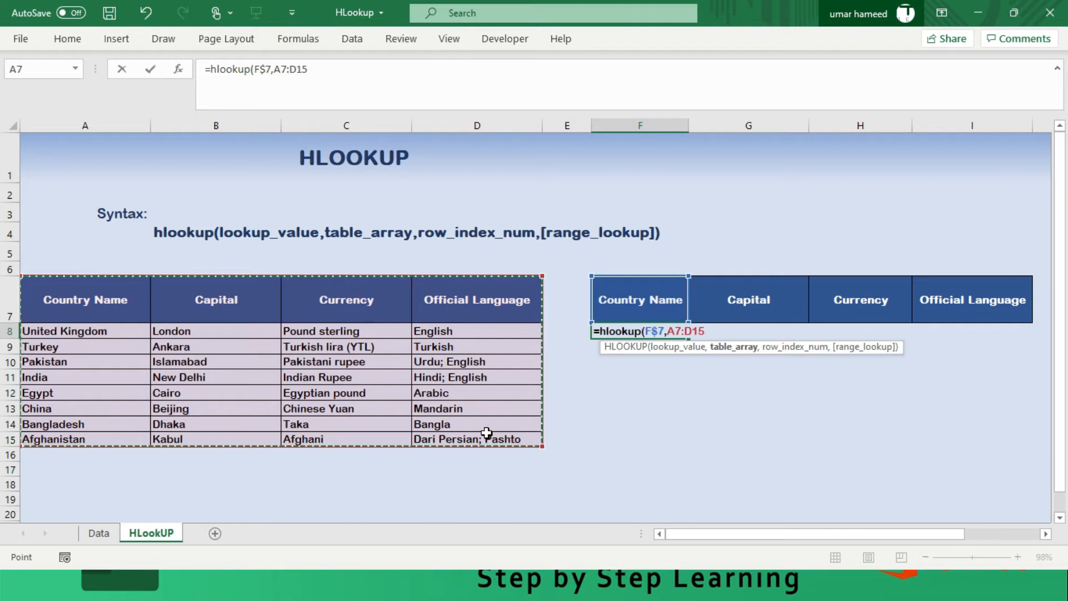
pyautogui.press('F4')
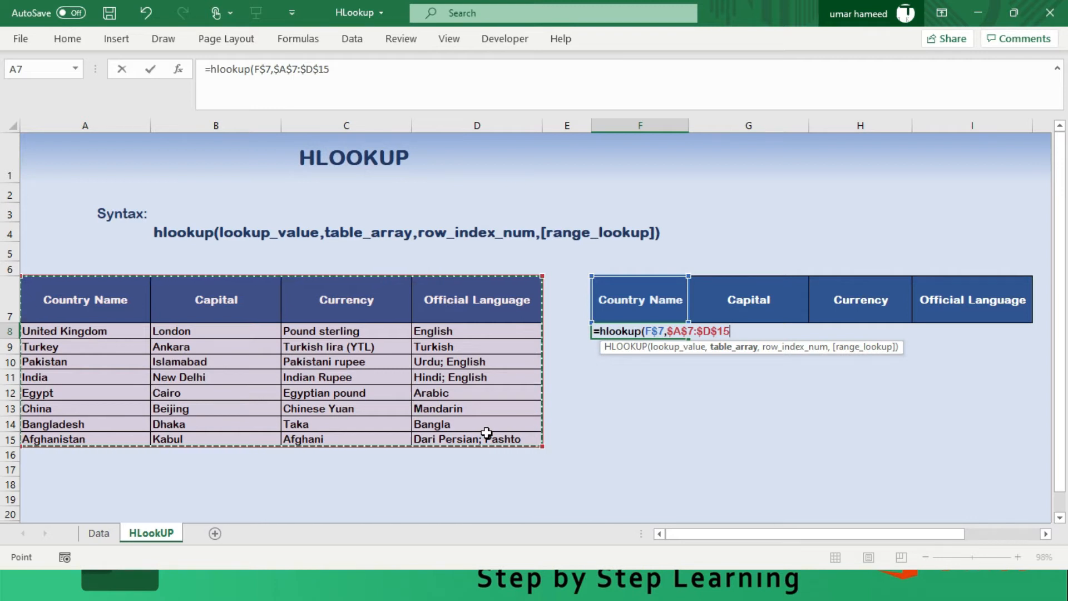
pyautogui.write(',')
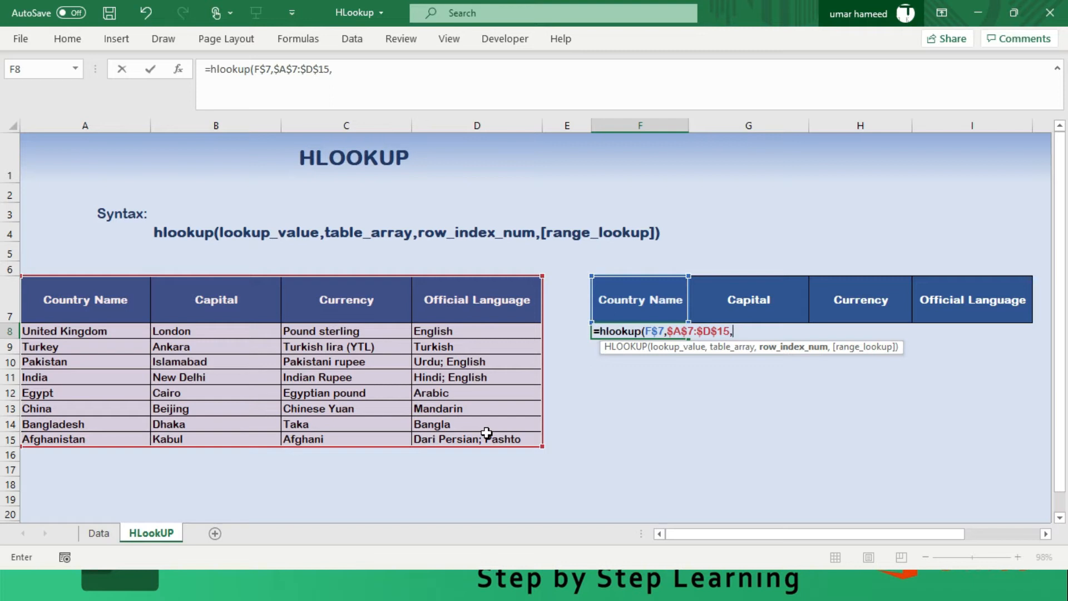
pyautogui.write('rows(')
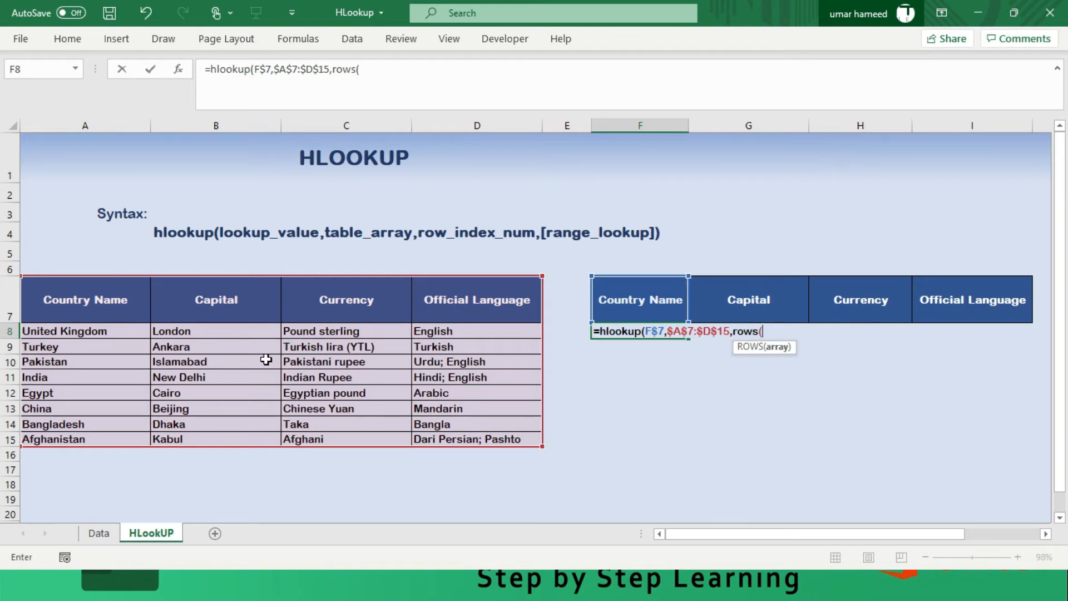
# - Use ROWS($A$7:$A8) as the row index number, fixing the start cell and locking only the column of the end cell
pyautogui.moveTo(89, 301); pyautogui.dragTo(99, 335)
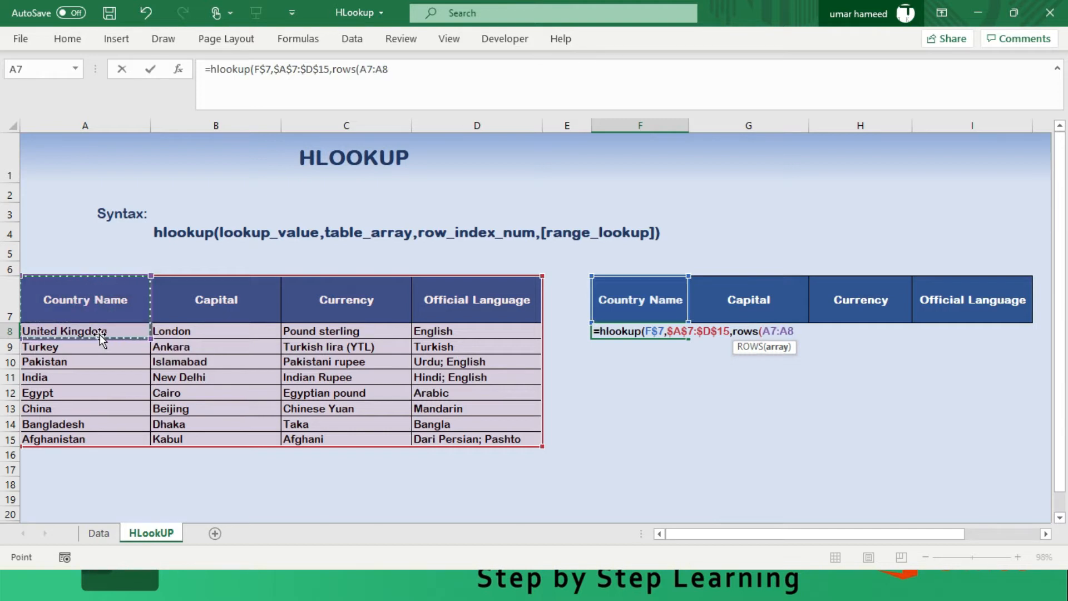
pyautogui.press('F2')
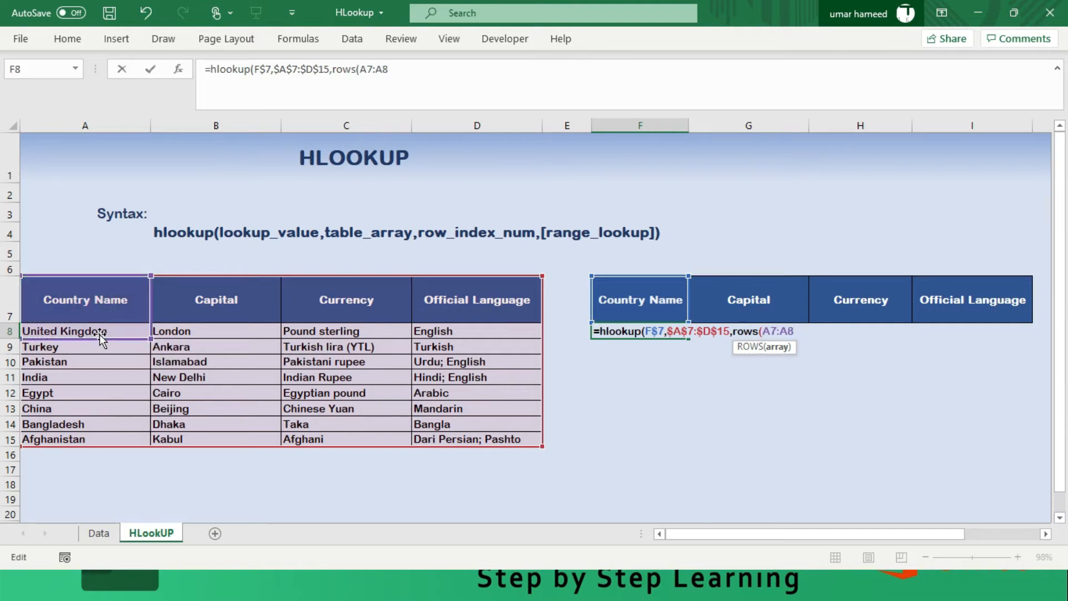
pyautogui.press('F4')
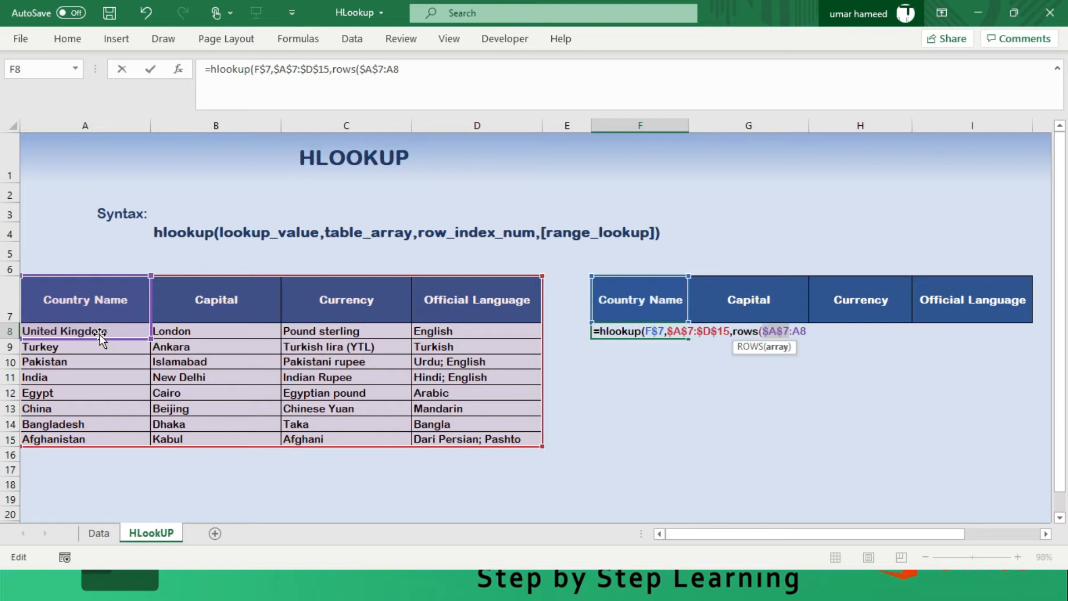
pyautogui.press('Right')
pyautogui.press('F4')
pyautogui.press('F4')
pyautogui.press('F4')
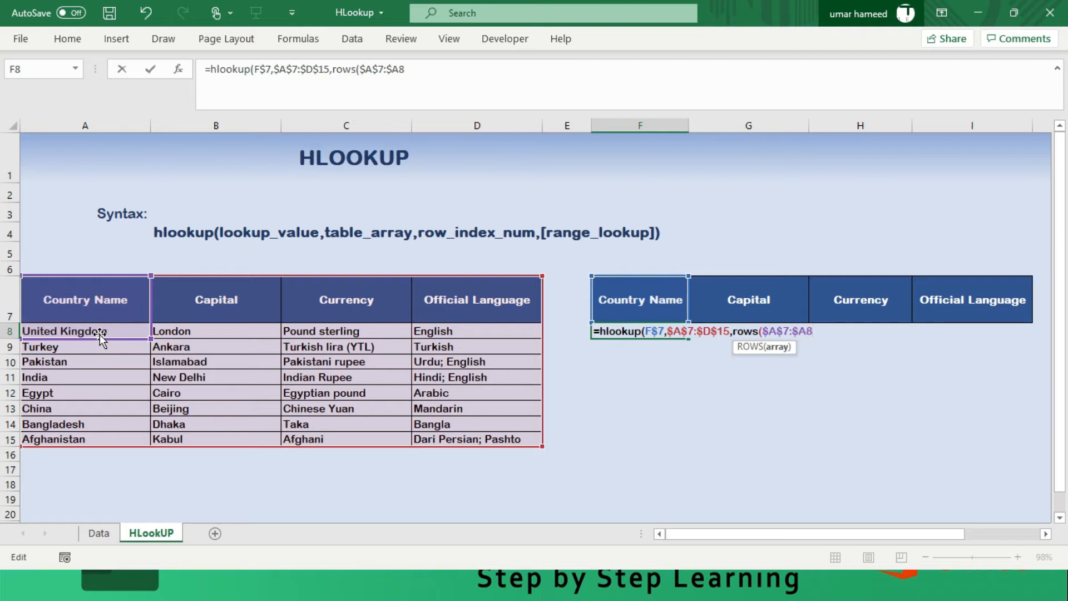
pyautogui.write(')')
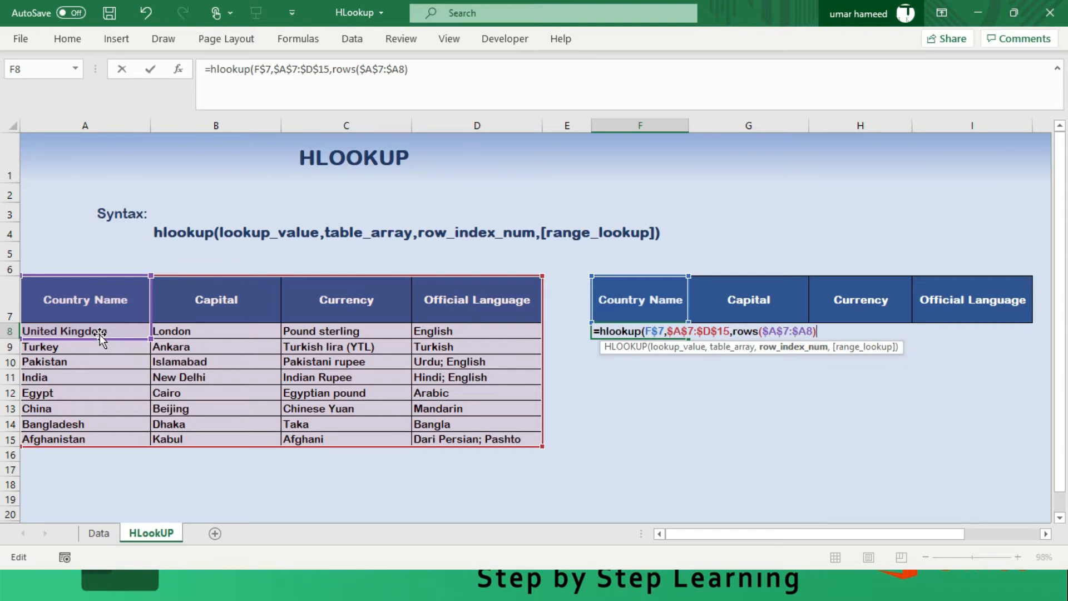
pyautogui.write(',')
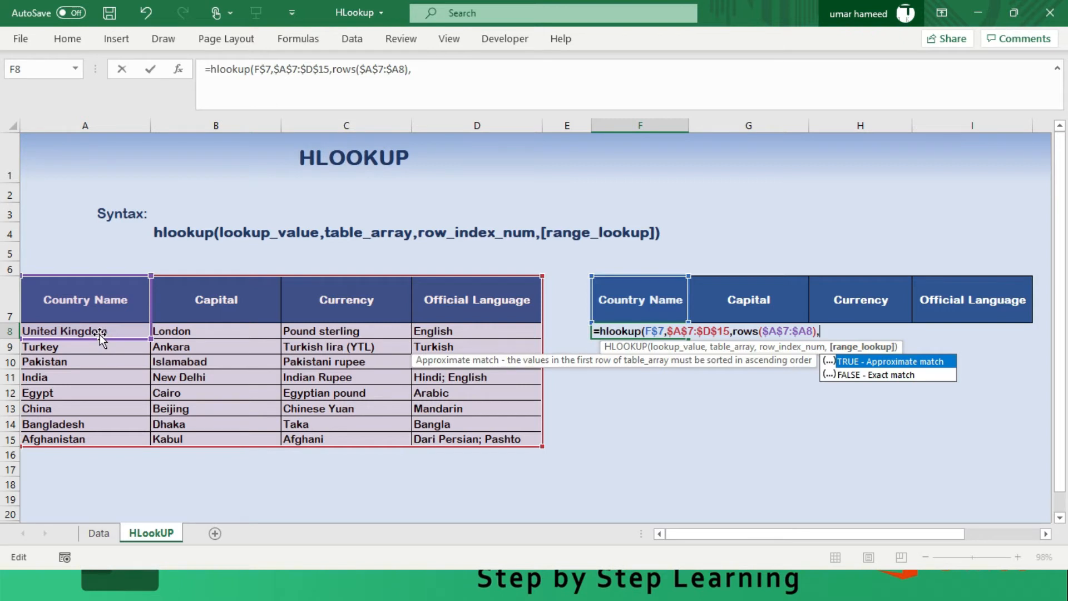
# - Set the range lookup to FALSE for an exact match and complete the HLOOKUP formula in F8
pyautogui.press('Down')
pyautogui.press('Tab')
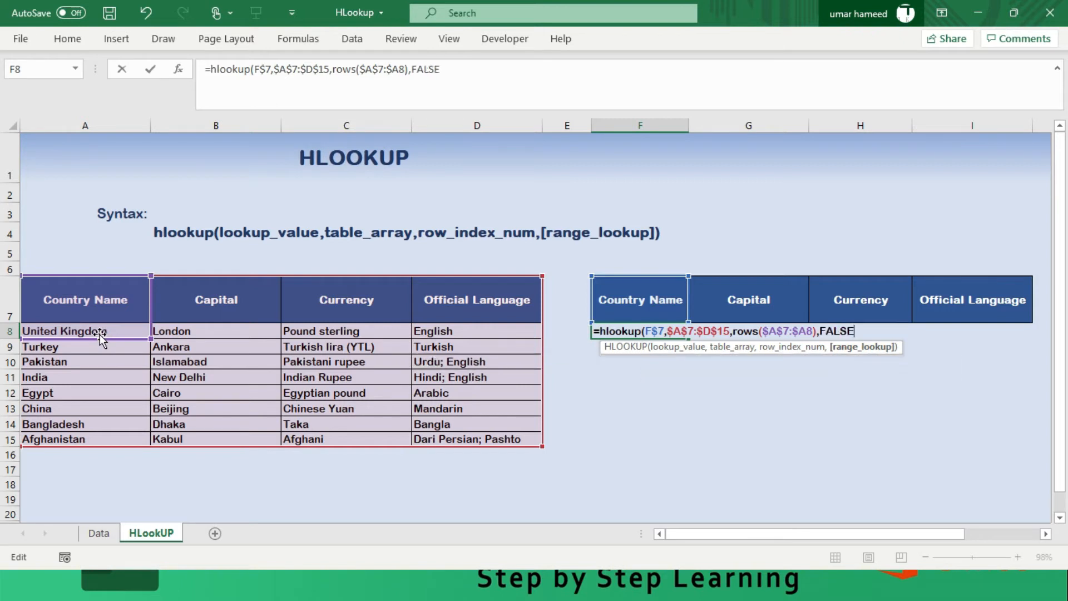
pyautogui.write('00000')
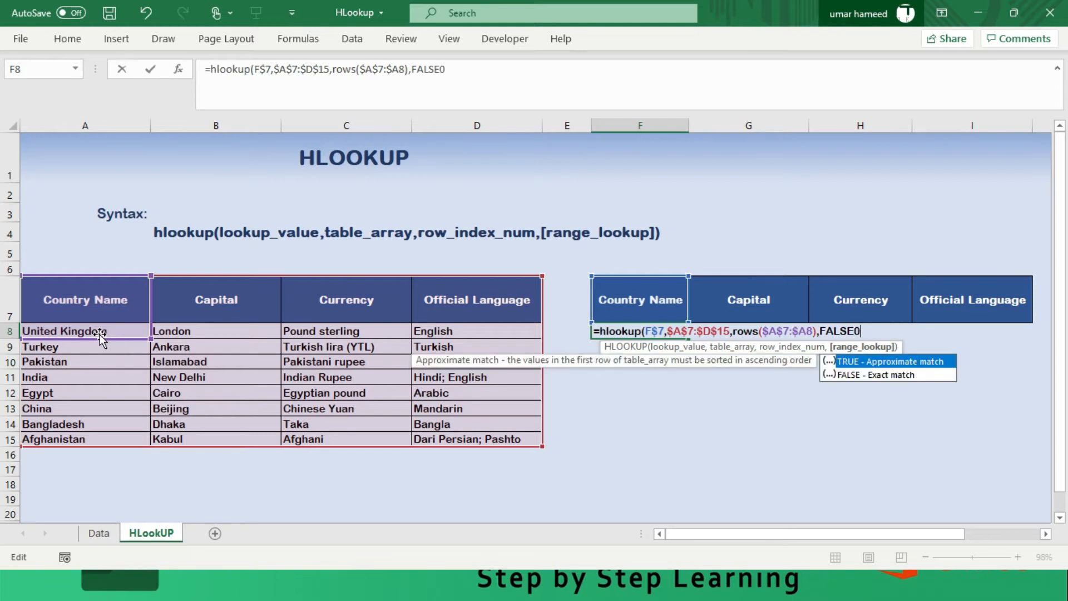
pyautogui.press('BackSpace')
pyautogui.press('BackSpace')
pyautogui.press('BackSpace')
pyautogui.press('BackSpace')
pyautogui.press('BackSpace')
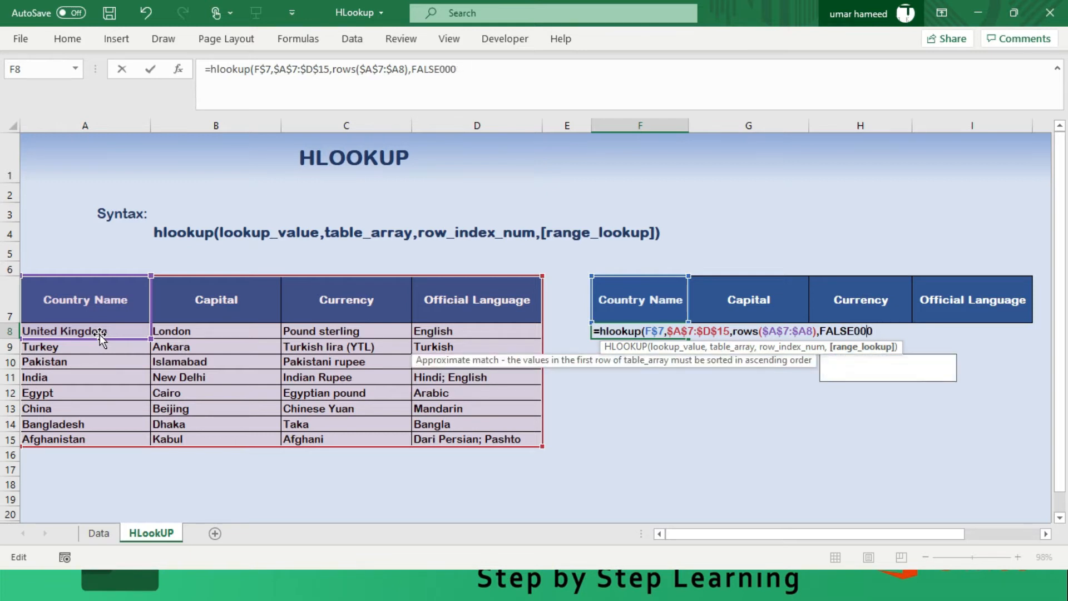
pyautogui.write('0')
pyautogui.press('BackSpace')
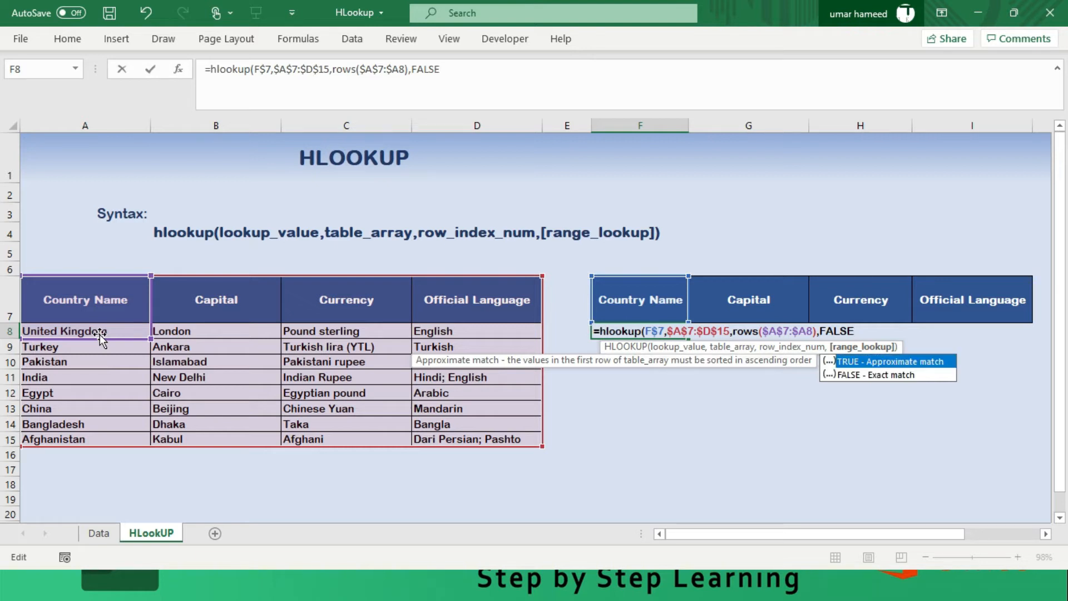
pyautogui.write(')')
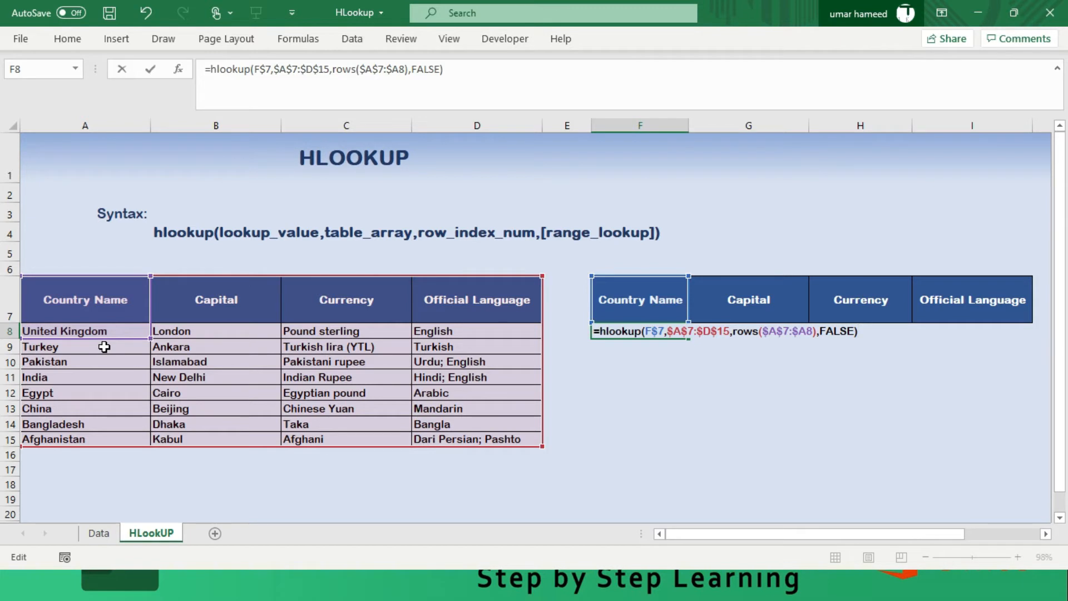
pyautogui.press('Return')
# - Fill the F8 HLOOKUP formula into the whole range F8:I15 at once
pyautogui.press('Down')
pyautogui.press('Down')
pyautogui.press('Up')
pyautogui.press('Up')
pyautogui.press('Up')
pyautogui.press('Up')
pyautogui.press('Up')
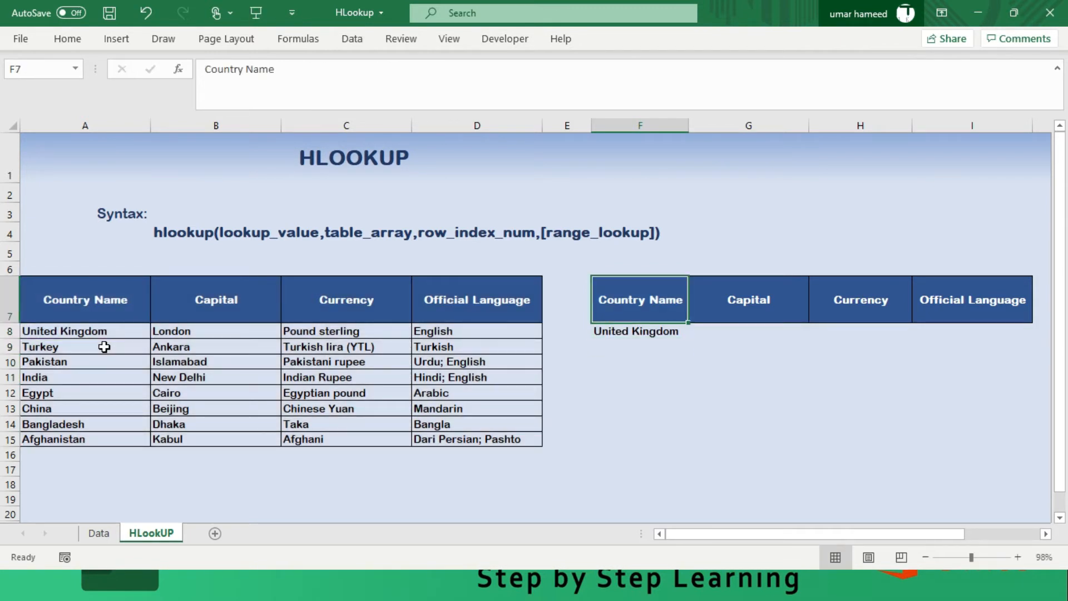
pyautogui.press('Down')
pyautogui.press('Down')
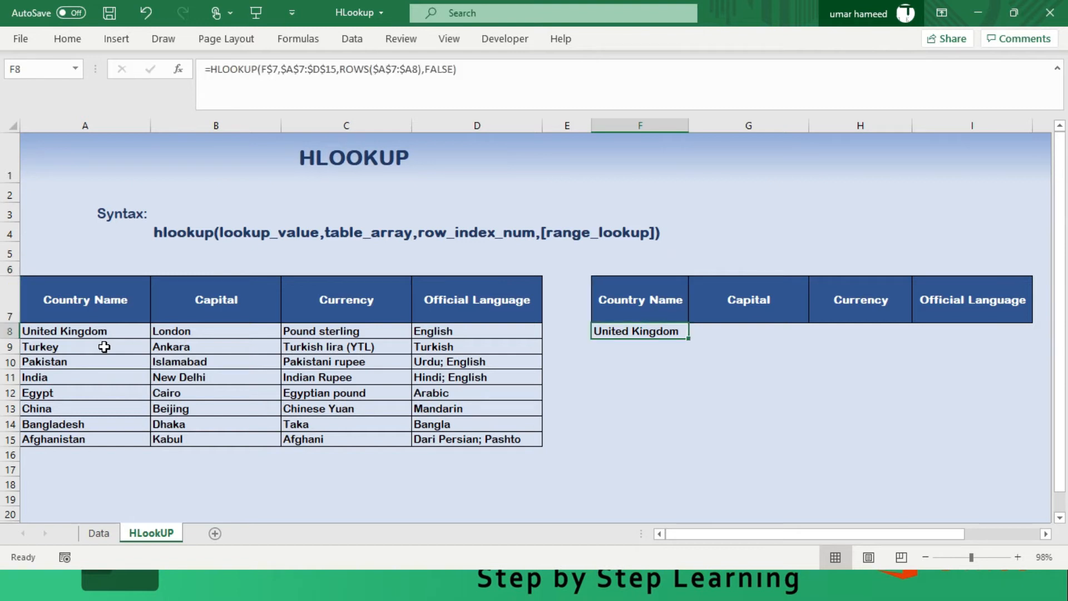
pyautogui.hotkey('shift', 'Right')
pyautogui.hotkey('shift', 'Right')
pyautogui.hotkey('shift', 'Right')
pyautogui.hotkey('shift', 'Down')
pyautogui.hotkey('shift', 'Down')
pyautogui.hotkey('shift', 'Down')
pyautogui.hotkey('shift', 'Down')
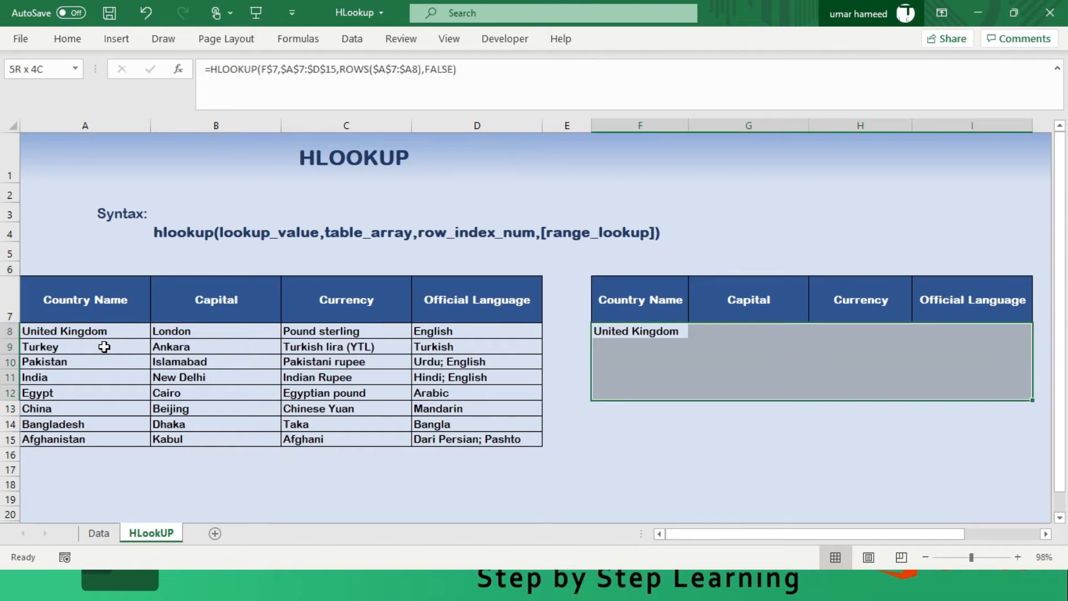
pyautogui.hotkey('shift', 'Down')
pyautogui.hotkey('shift', 'Down')
pyautogui.hotkey('shift', 'Down')
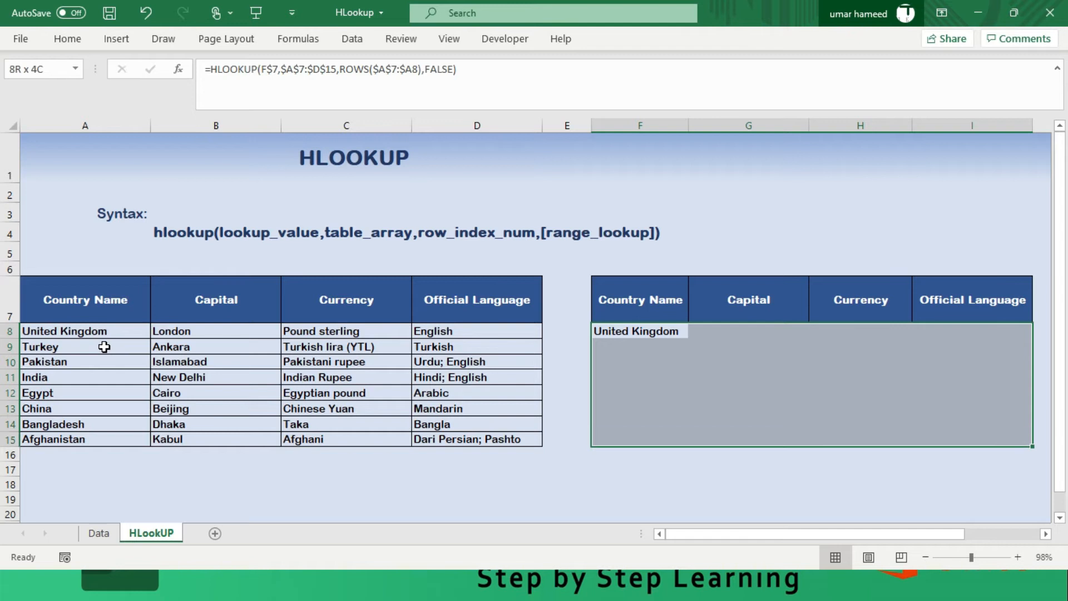
pyautogui.press('F2')
pyautogui.hotkey('ctrl', 'Return')
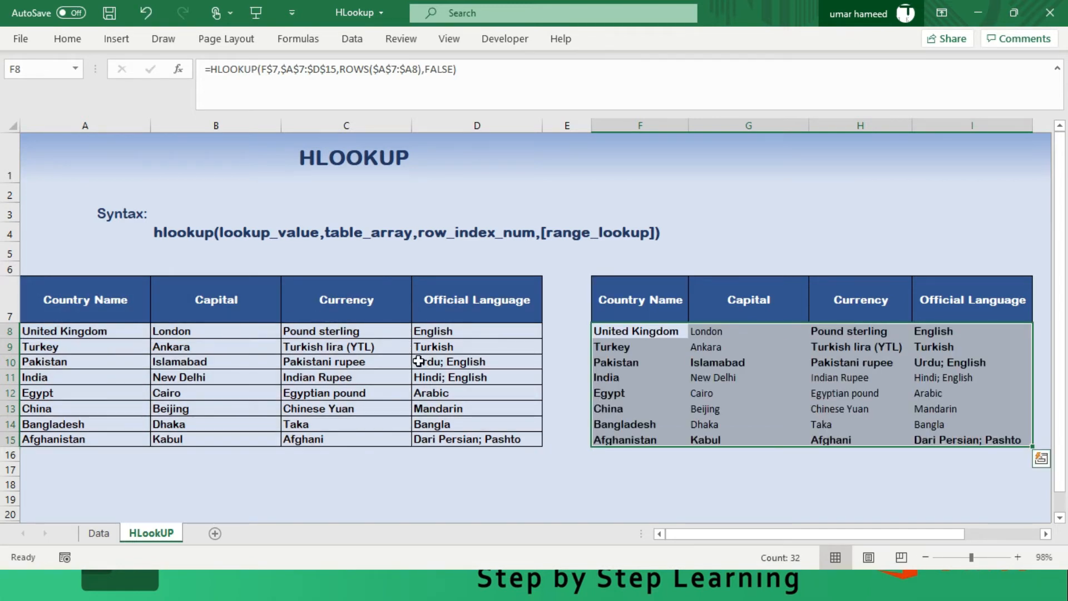
# - Examine the formulas and results in the second table, comparing the Afghanistan row with the source table and checking the Official Language column
pyautogui.click(673, 393)
pyautogui.click(768, 360)
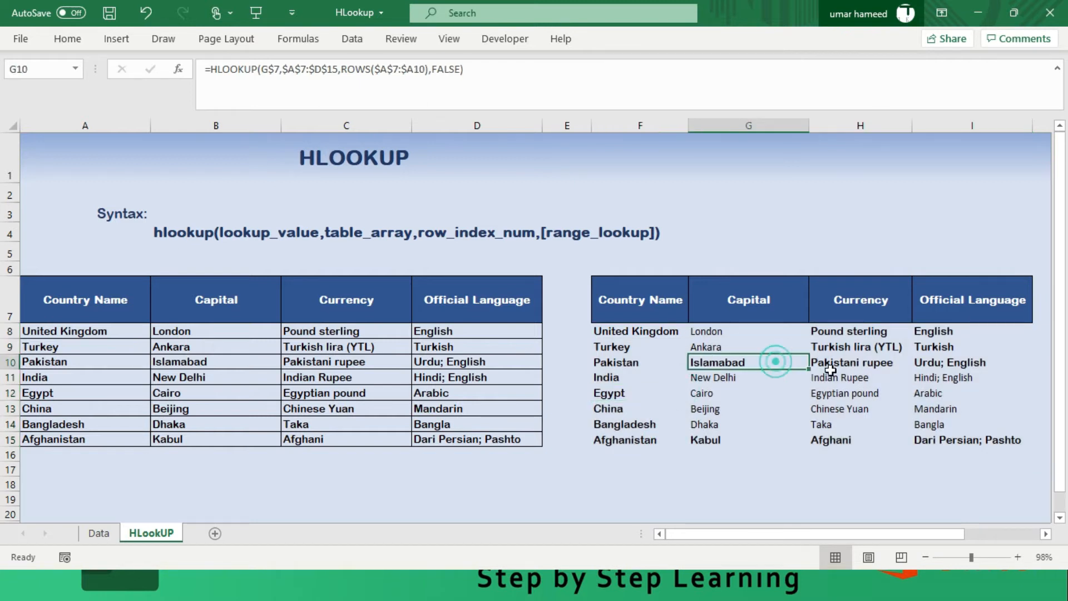
pyautogui.click(51, 439)
pyautogui.click(617, 440)
pyautogui.click(855, 440)
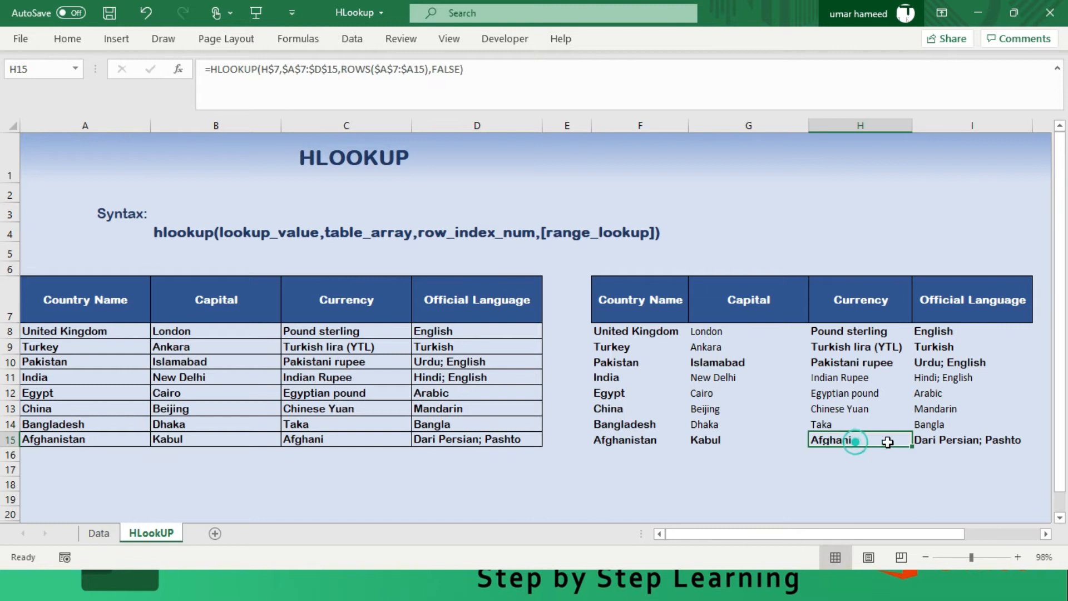
pyautogui.click(963, 440)
pyautogui.click(946, 423)
pyautogui.click(942, 407)
pyautogui.click(934, 392)
pyautogui.click(934, 377)
pyautogui.click(933, 362)
pyautogui.click(933, 346)
pyautogui.click(932, 330)
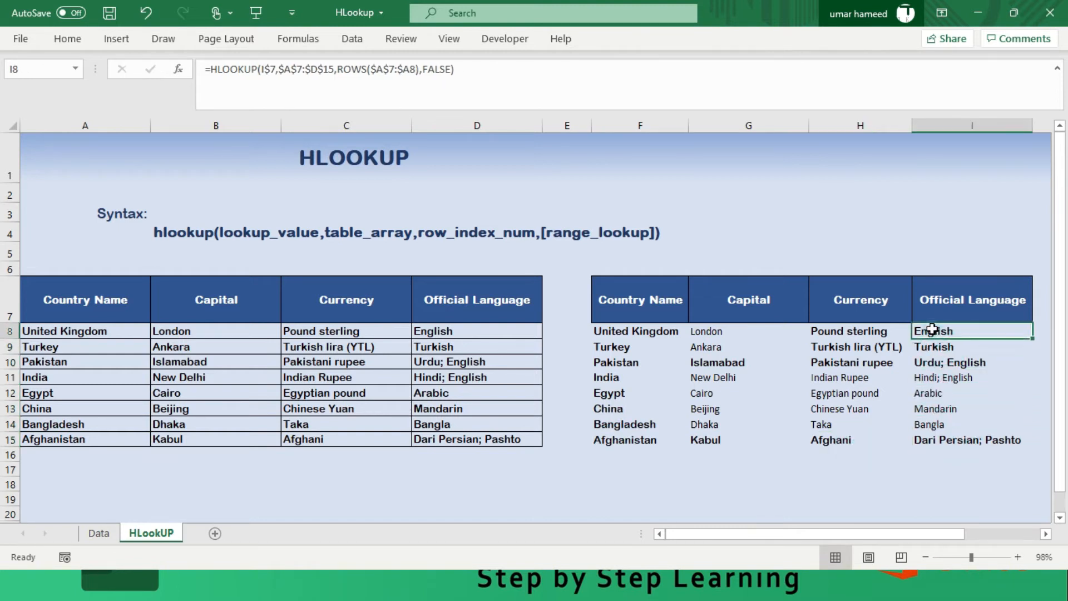
pyautogui.click(649, 330)
pyautogui.click(619, 357)
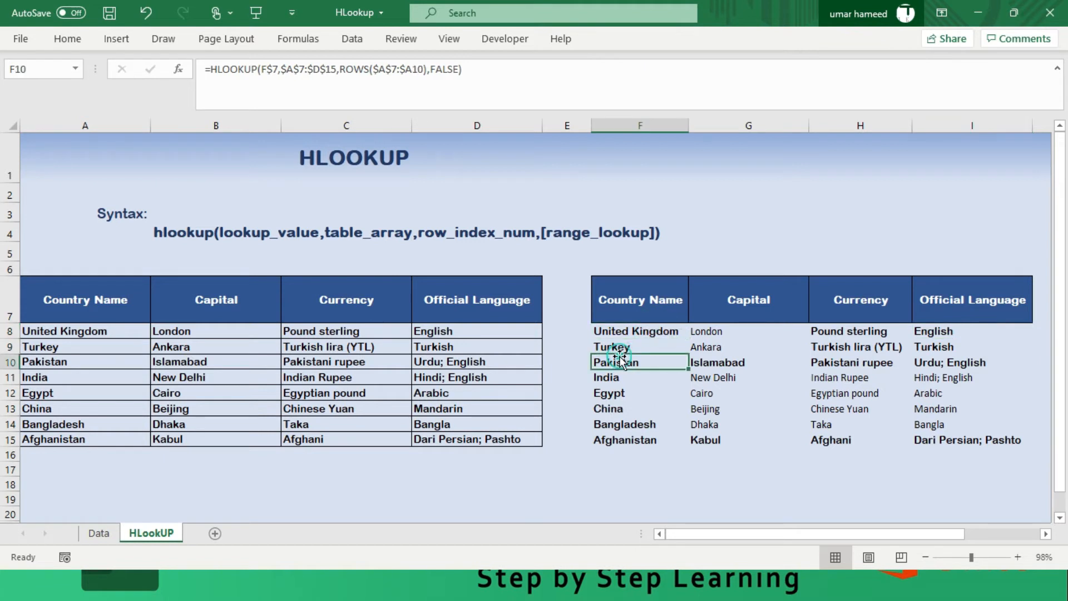
# - Enter the formula =ROWS(A7:A8) in cell A19 below the source table
pyautogui.click(573, 502)
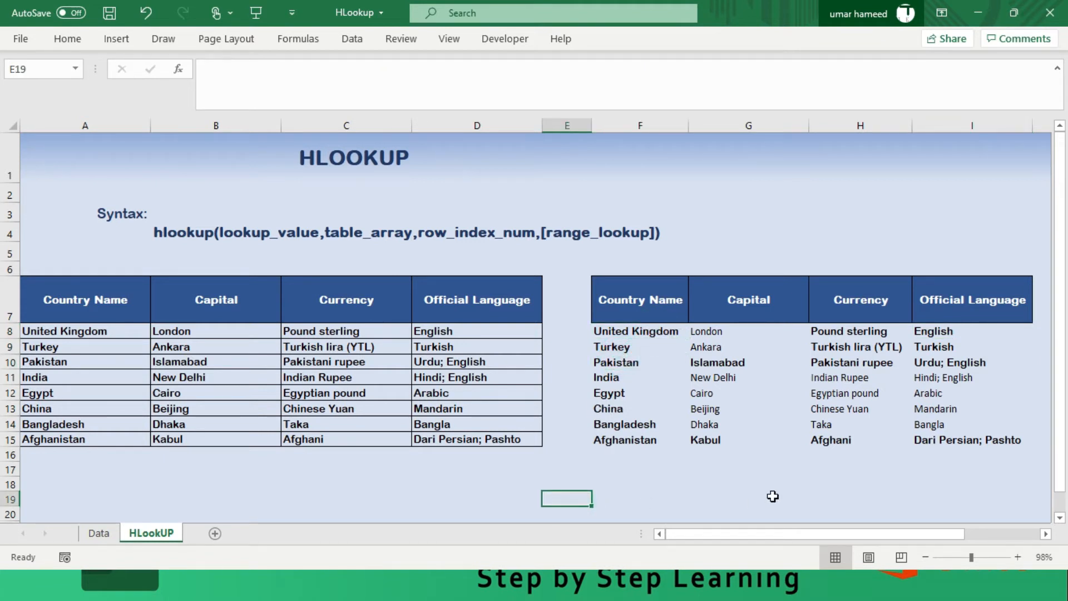
pyautogui.press('Left')
pyautogui.press('Left')
pyautogui.press('Left')
pyautogui.press('Left')
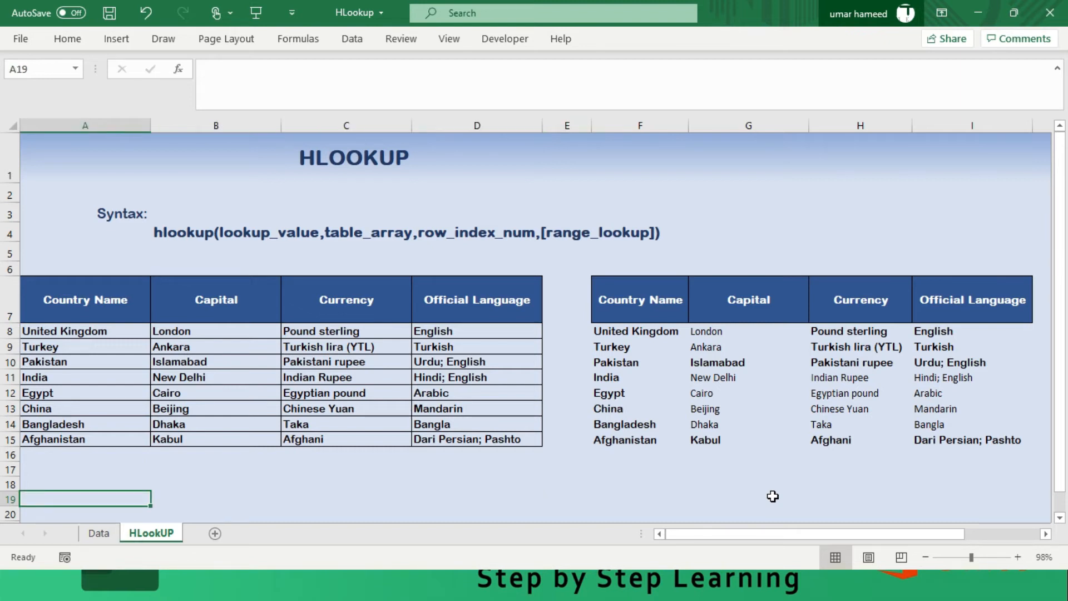
pyautogui.write('F')
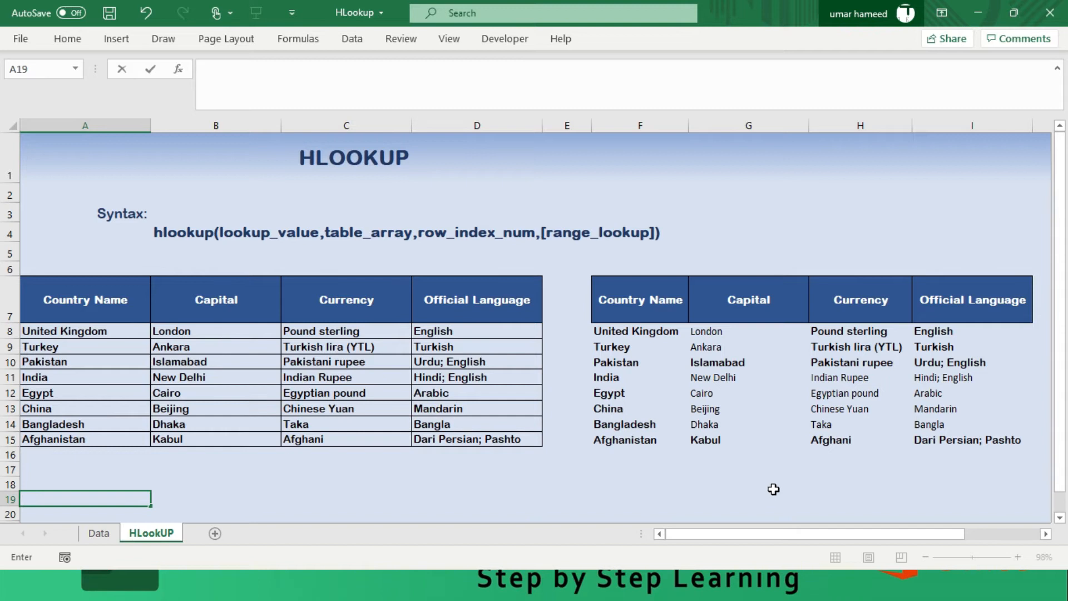
pyautogui.scroll(-1, 774, 489)
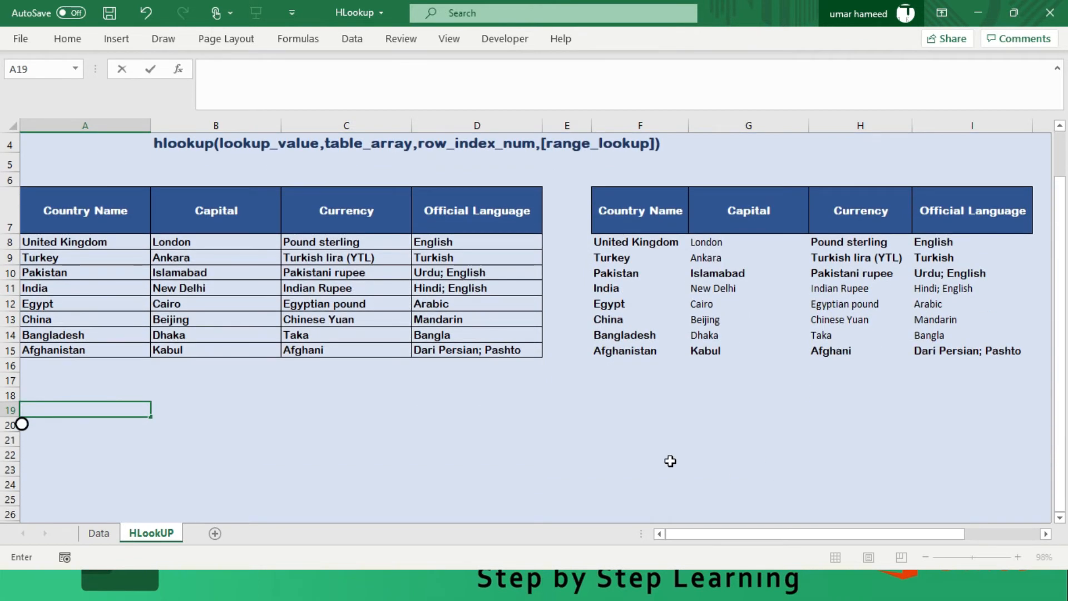
pyautogui.write('=row')
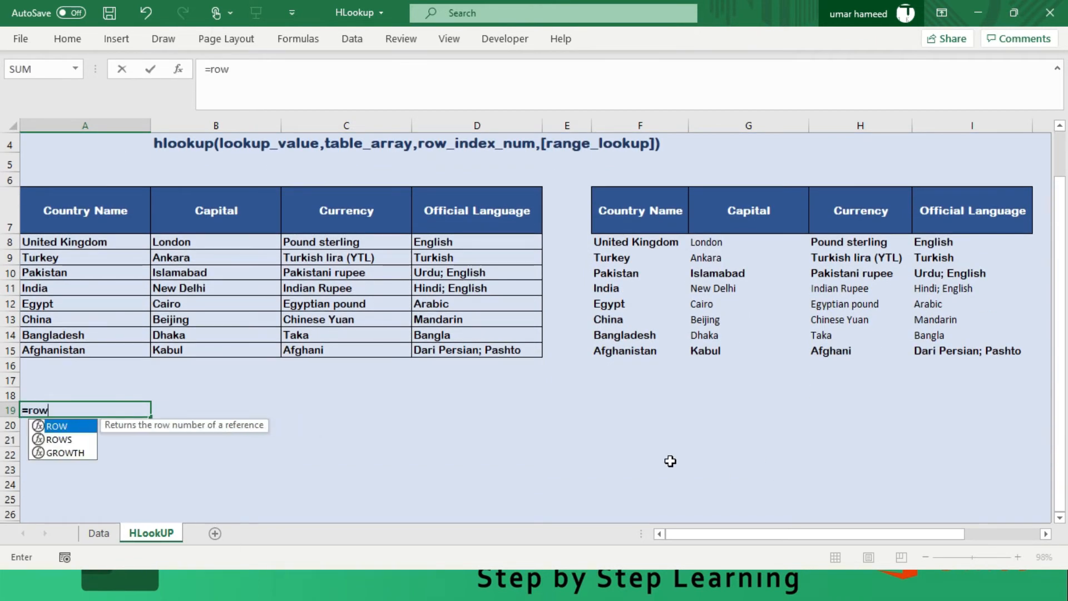
pyautogui.write('s')
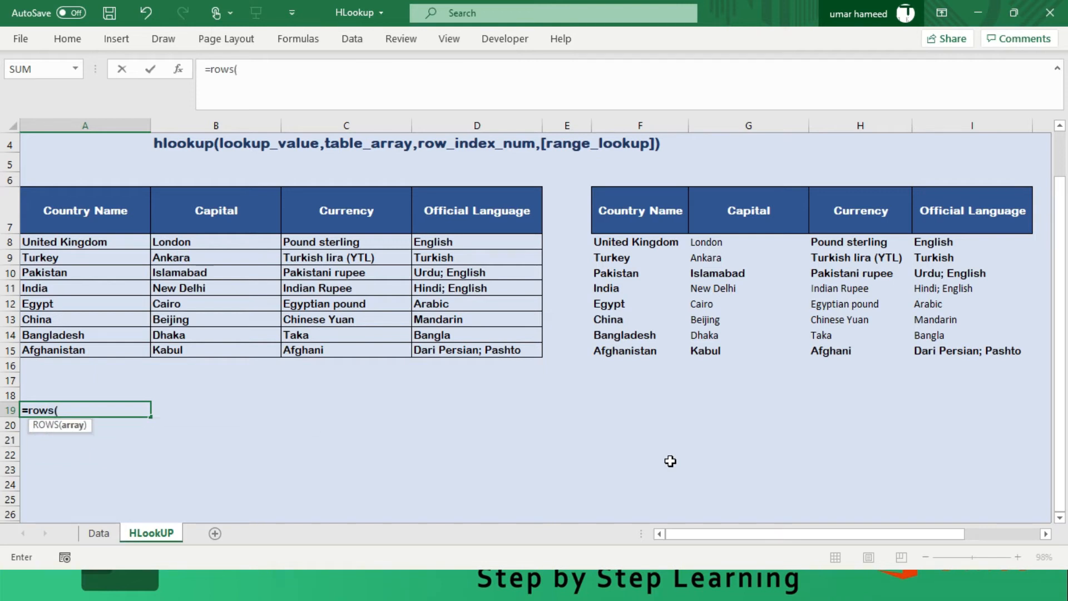
pyautogui.moveTo(111, 201); pyautogui.dragTo(99, 241)
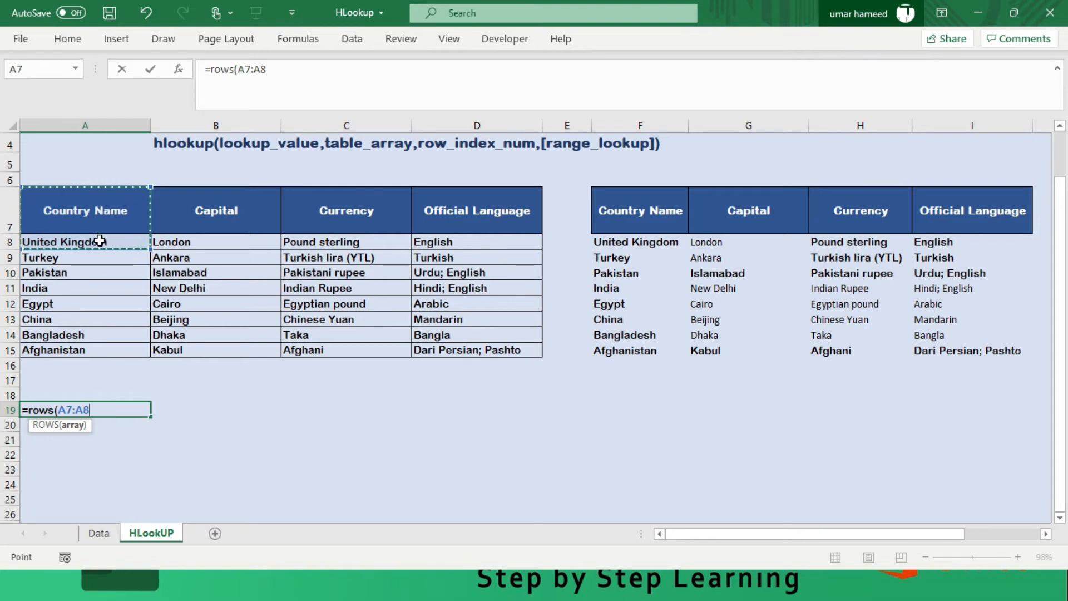
pyautogui.write(')')
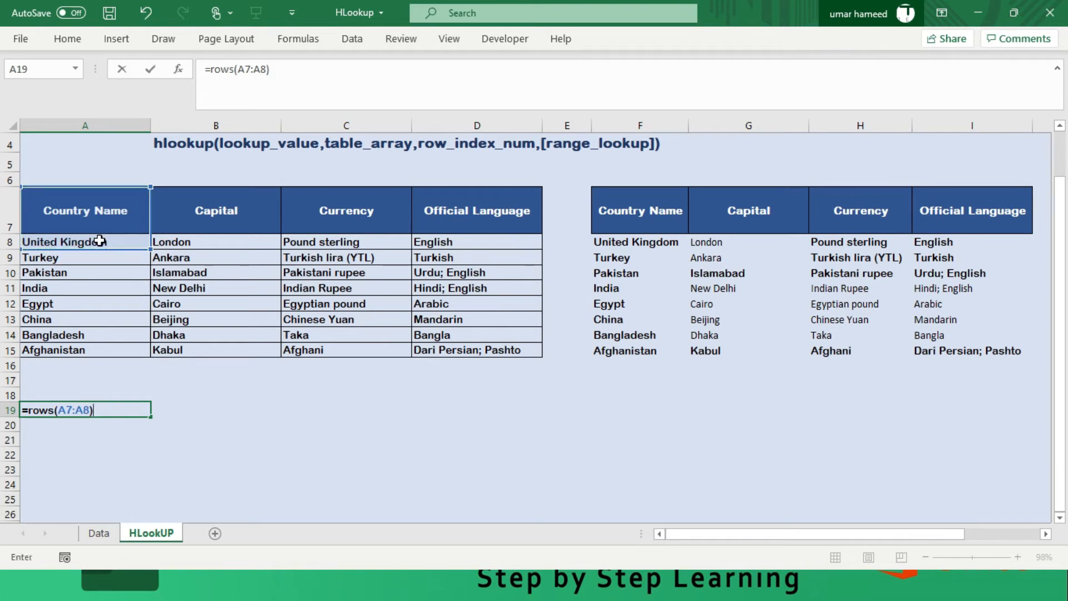
pyautogui.press('Return')
pyautogui.press('Down')
pyautogui.press('Down')
pyautogui.press('Up')
pyautogui.press('Up')
pyautogui.press('Up')
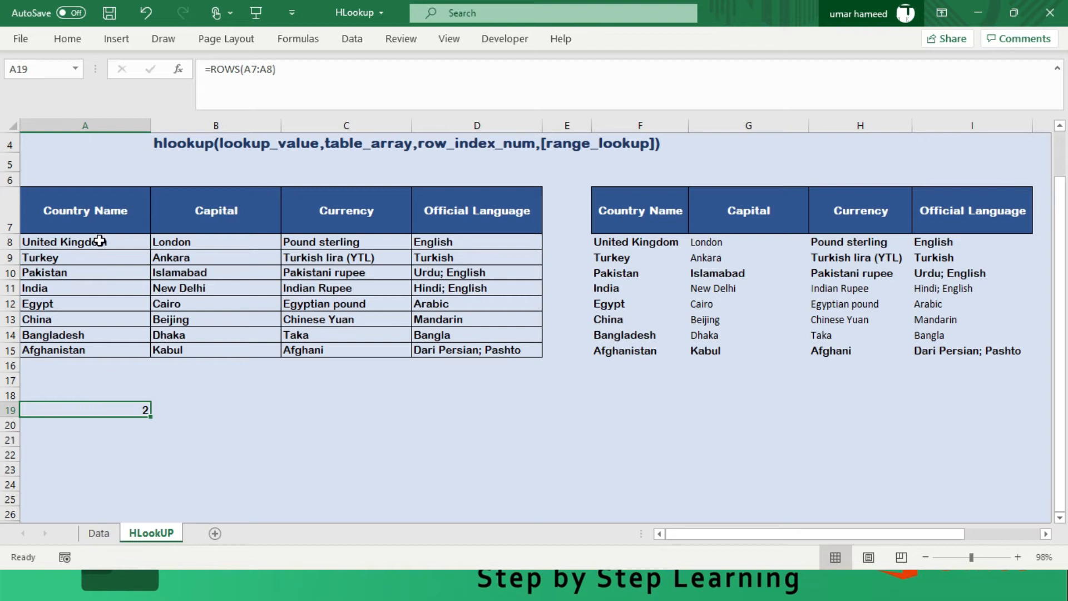
# - Change the A19 formula to =ROWS($A$7:$A8), fixing the start cell and locking only the column of the end cell
pyautogui.press('F2')
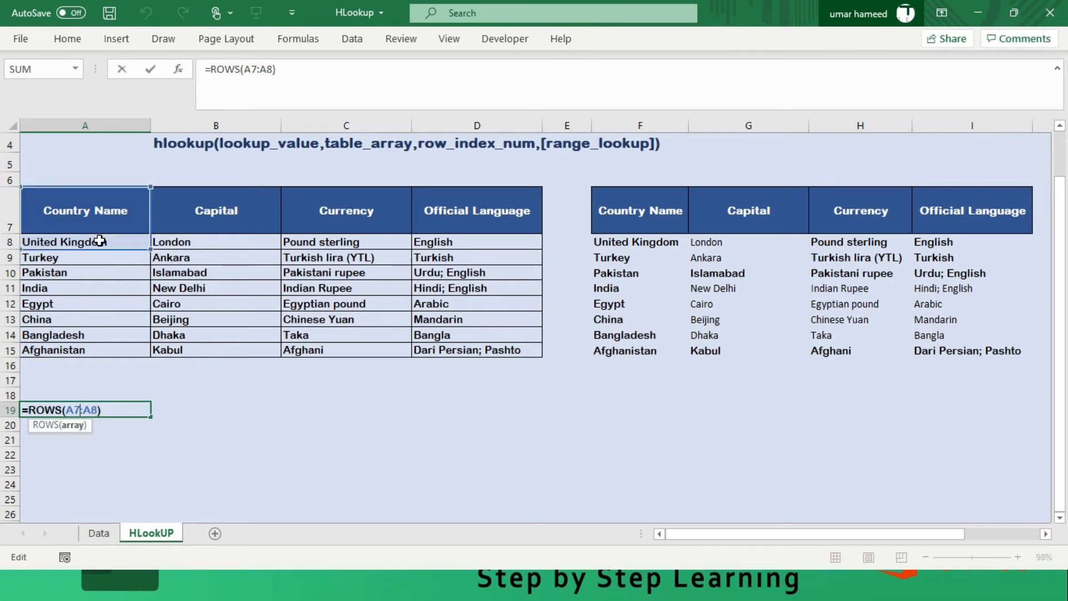
pyautogui.press('F4')
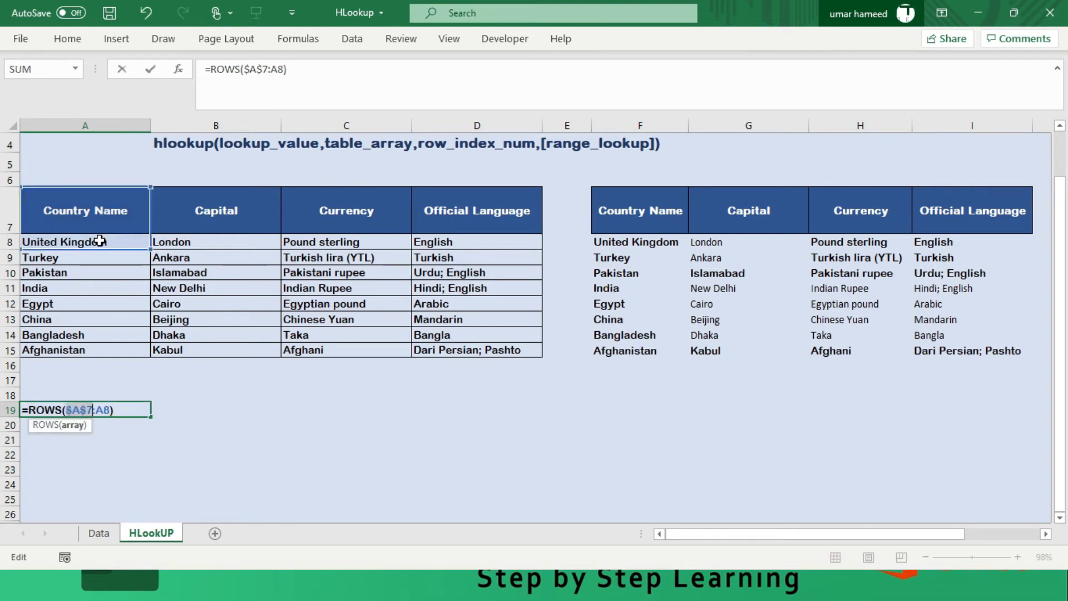
pyautogui.press('Right')
pyautogui.press('Right')
pyautogui.press('F4')
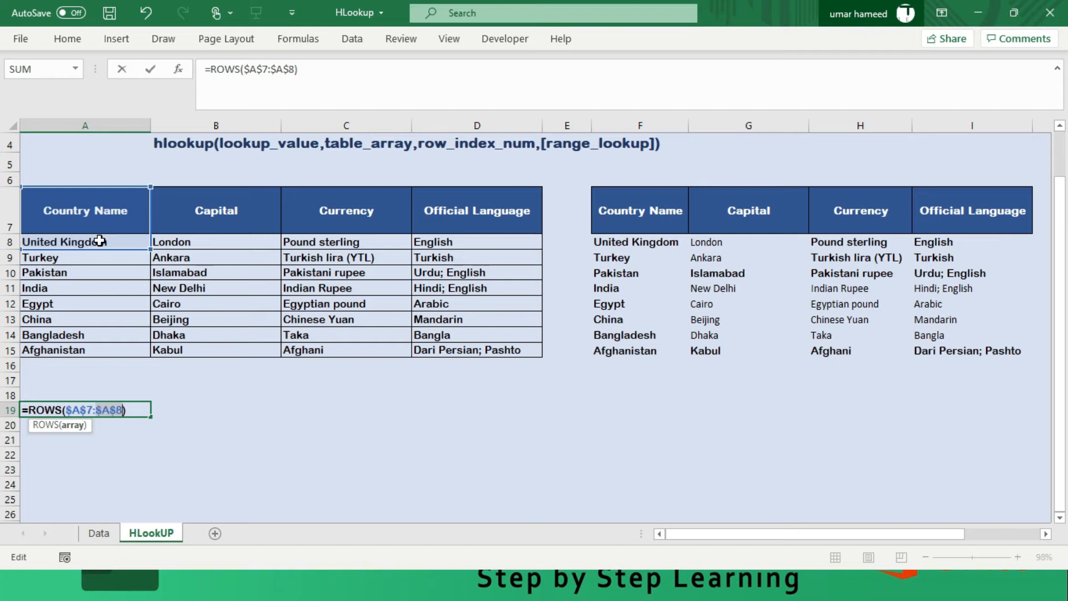
pyautogui.press('F4')
pyautogui.press('Return')
pyautogui.press('Up')
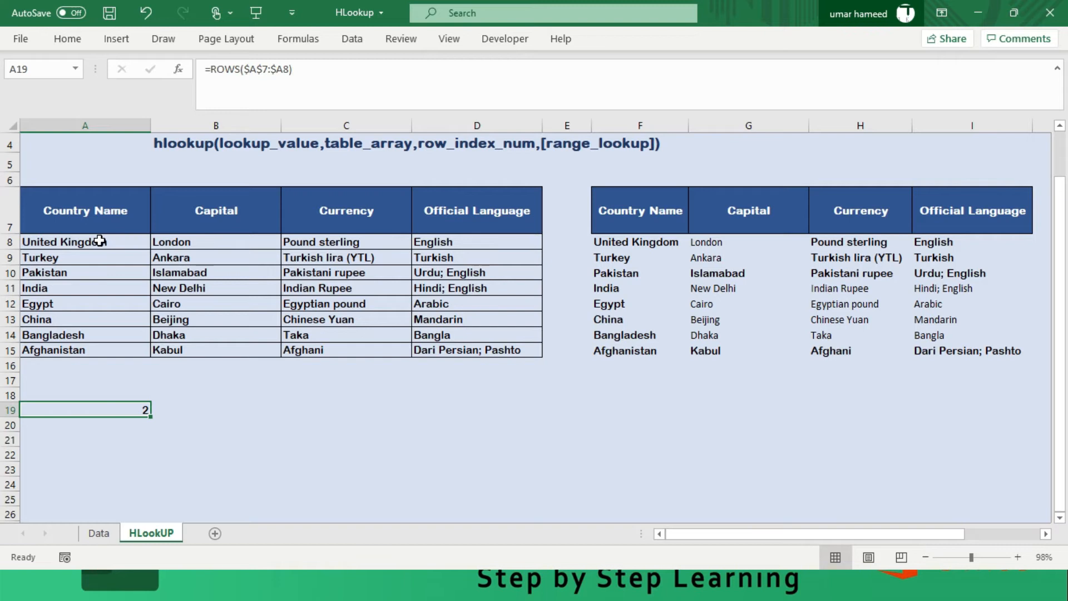
# - Fill the A19 ROWS formula down through A23 and check the references in the filled cells
pyautogui.hotkey('shift', 'Down')
pyautogui.hotkey('shift', 'Down')
pyautogui.hotkey('shift', 'Down')
pyautogui.hotkey('shift', 'Down')
pyautogui.press('F2')
pyautogui.hotkey('ctrl', 'Return')
pyautogui.press('Down')
pyautogui.press('Down')
pyautogui.press('Down')
pyautogui.press('Down')
pyautogui.press('Up')
pyautogui.press('Up')
pyautogui.press('Up')
pyautogui.press('Up')
# - Fill the A19 ROWS formula across into B19 and compare the two cells
pyautogui.hotkey('shift', 'Right')
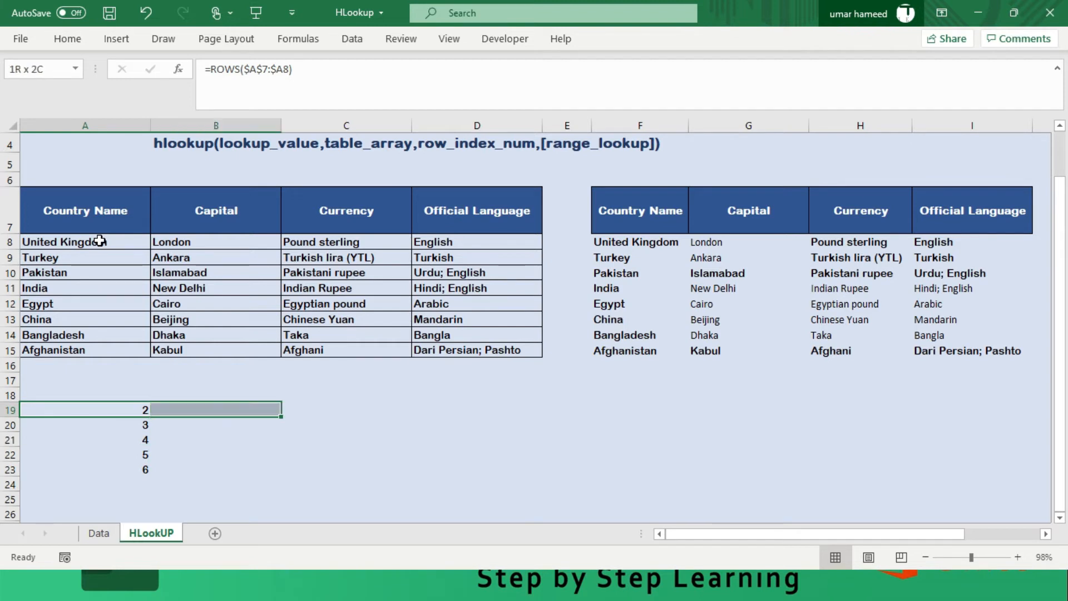
pyautogui.press('F2')
pyautogui.hotkey('ctrl', 'Return')
pyautogui.press('Right')
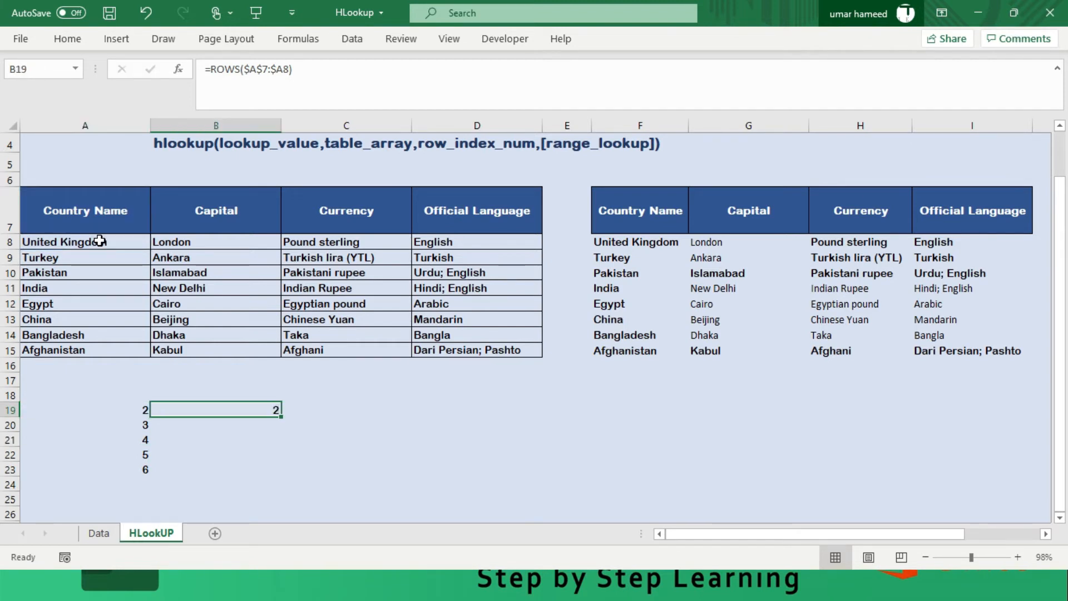
pyautogui.press('Left')
pyautogui.press('Right')
pyautogui.press('Right')
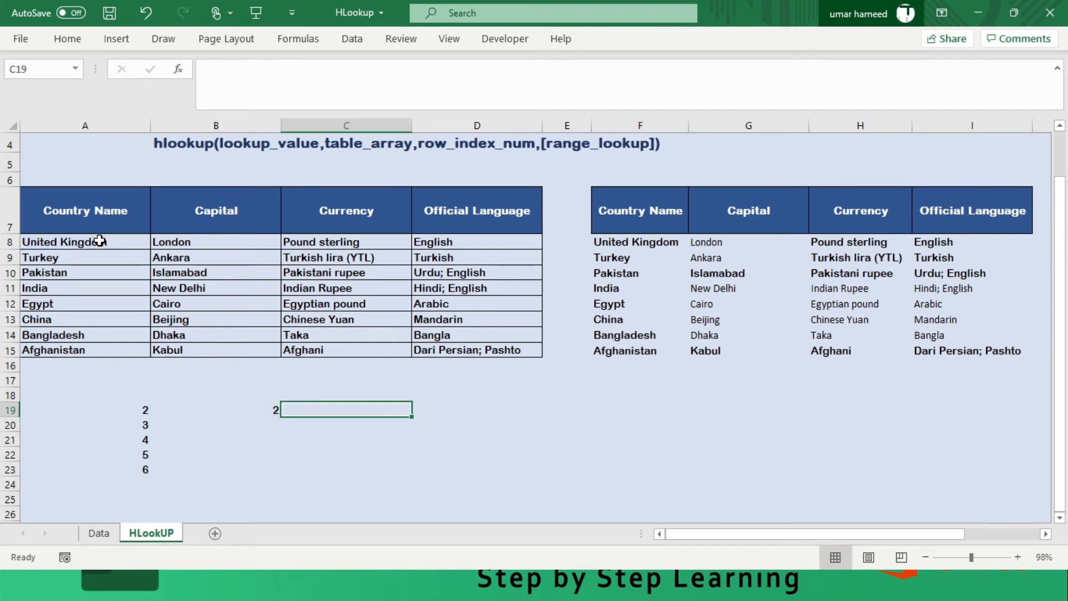
# - Fill the A19 ROWS formula into the whole range A19:D23 at once
pyautogui.press('Left')
pyautogui.press('Left')
pyautogui.hotkey('shift', 'Right')
pyautogui.hotkey('shift', 'Right')
pyautogui.hotkey('shift', 'Right')
pyautogui.hotkey('shift', 'Down')
pyautogui.hotkey('shift', 'Down')
pyautogui.hotkey('shift', 'Down')
pyautogui.hotkey('shift', 'Down')
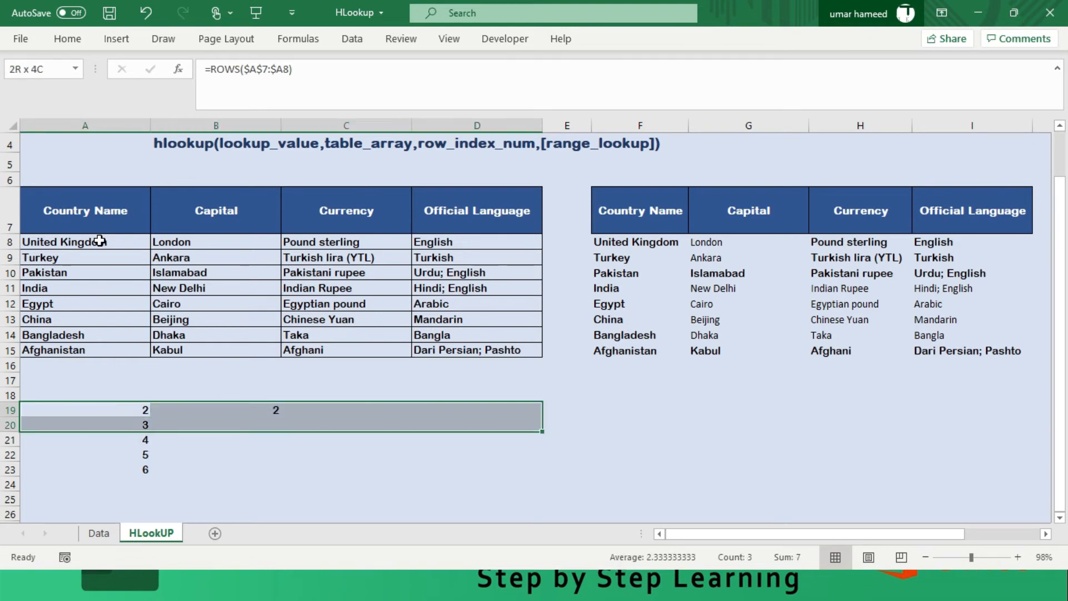
pyautogui.press('F2')
pyautogui.hotkey('ctrl', 'Return')
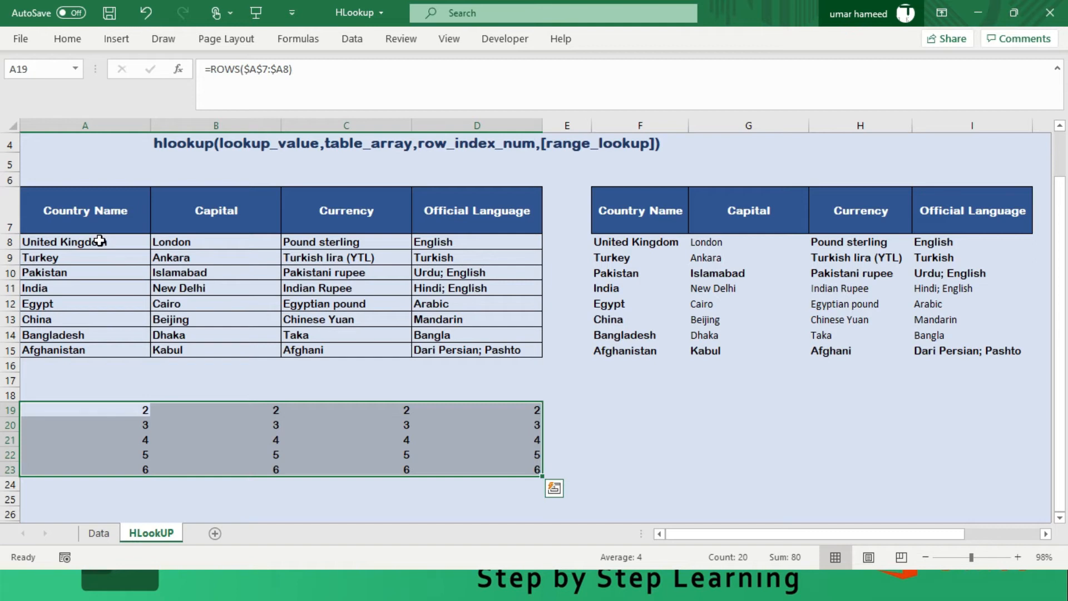
# - Check the ROWS argument of the HLOOKUP formula in G8 and clear the trial range A19:D24
pyautogui.click(730, 244)
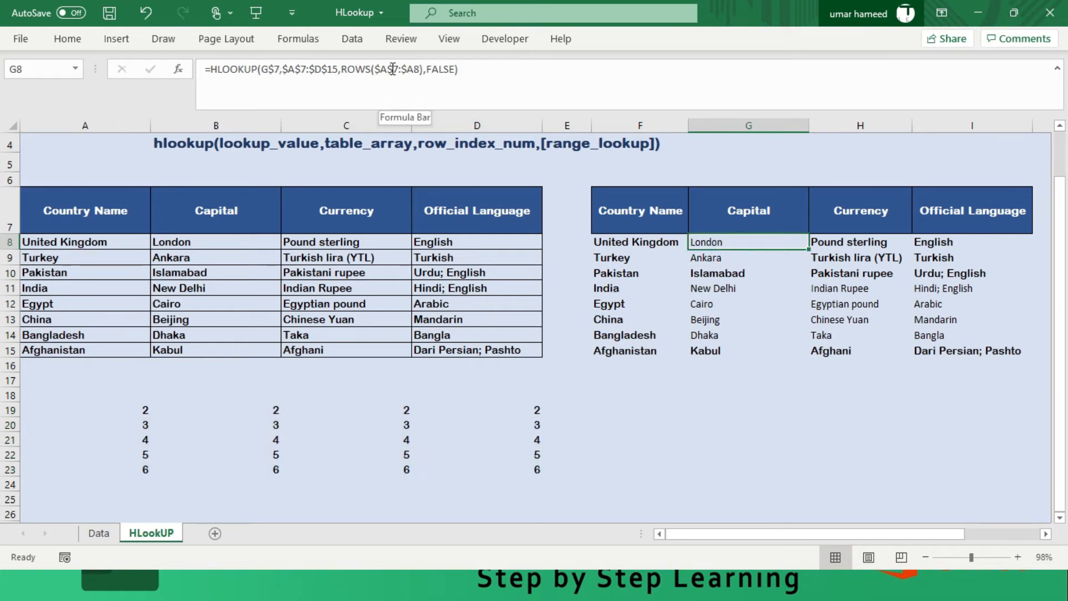
pyautogui.moveTo(133, 410); pyautogui.dragTo(525, 479)
pyautogui.press('Delete')
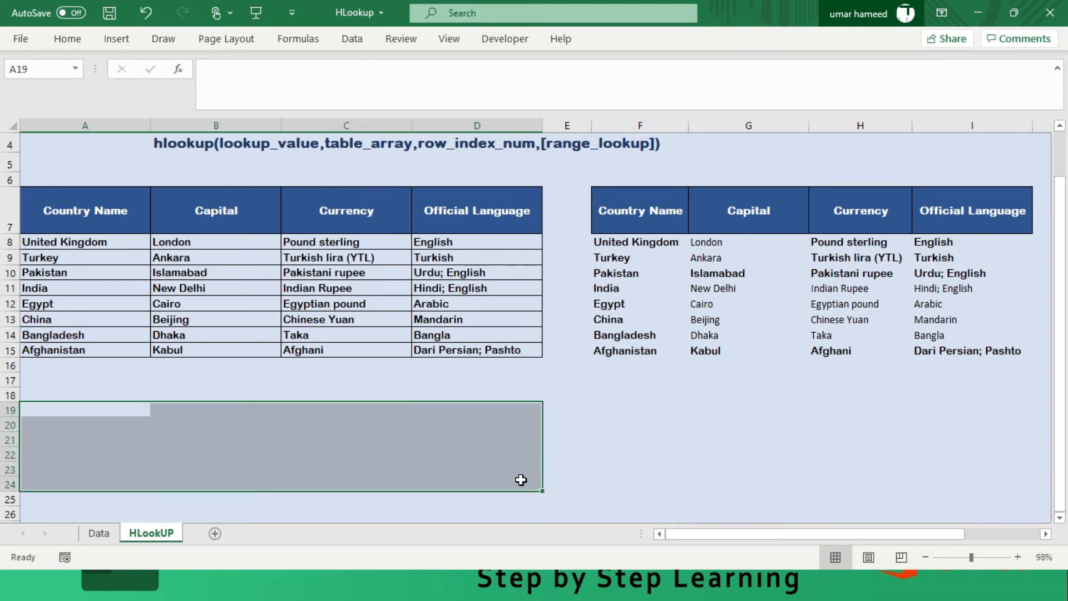
# - Copy the second table's header row F7:I7 to A18 and make row 18 taller
pyautogui.scroll(1, 660, 355)
pyautogui.click(641, 335)
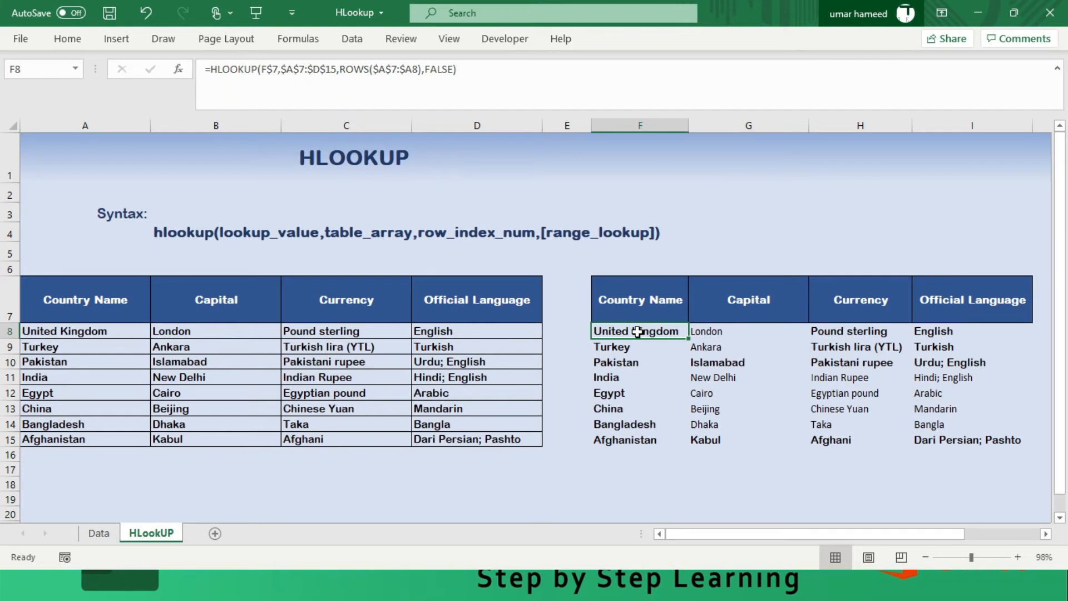
pyautogui.scroll(-1, 638, 332)
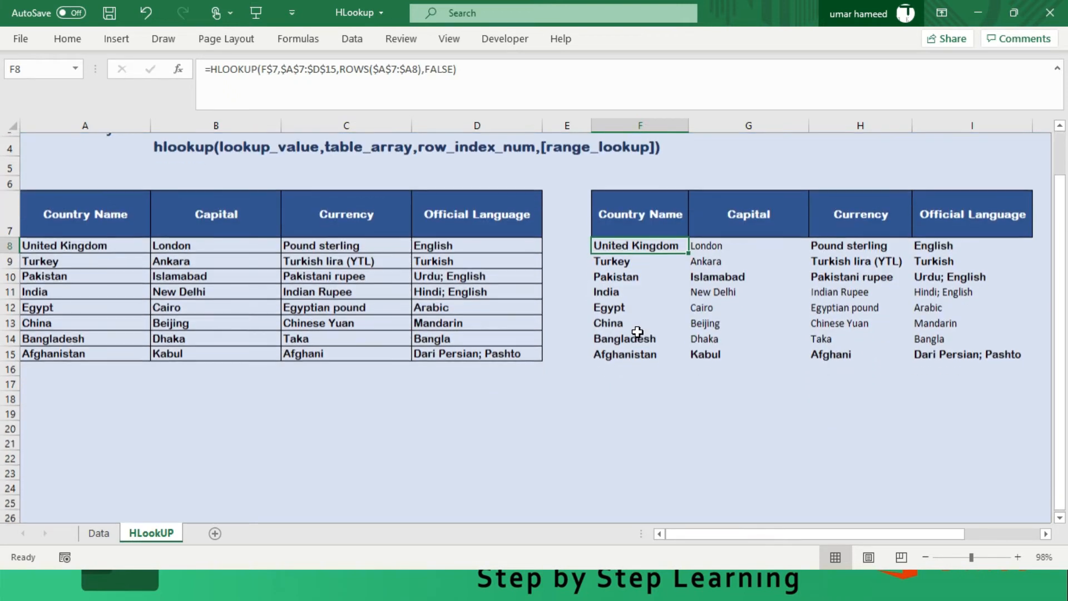
pyautogui.moveTo(625, 226); pyautogui.dragTo(954, 209)
pyautogui.hotkey('ctrl', 'c')
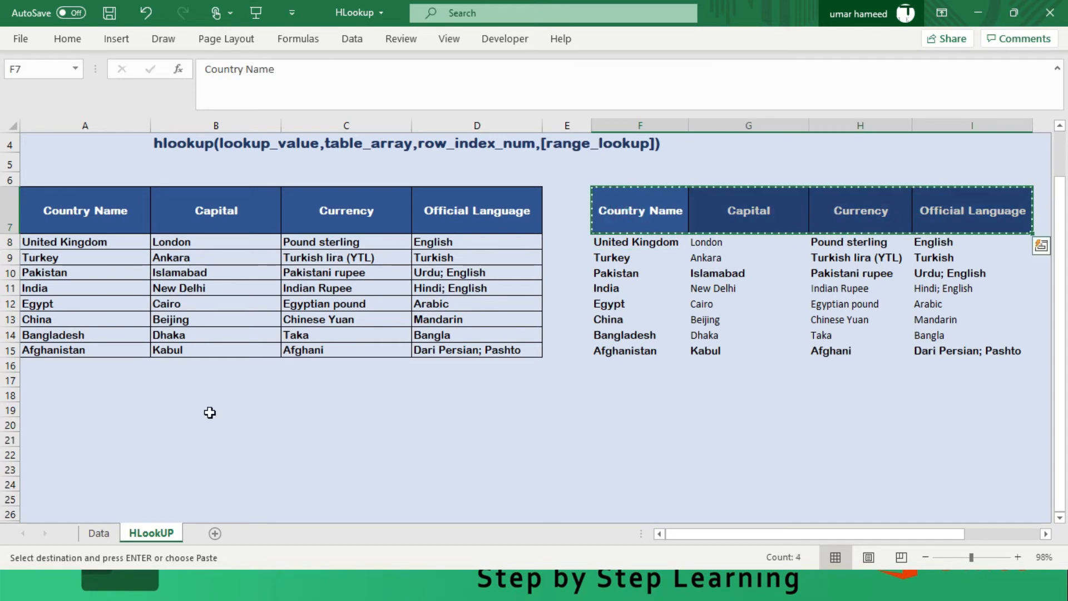
pyautogui.click(29, 397)
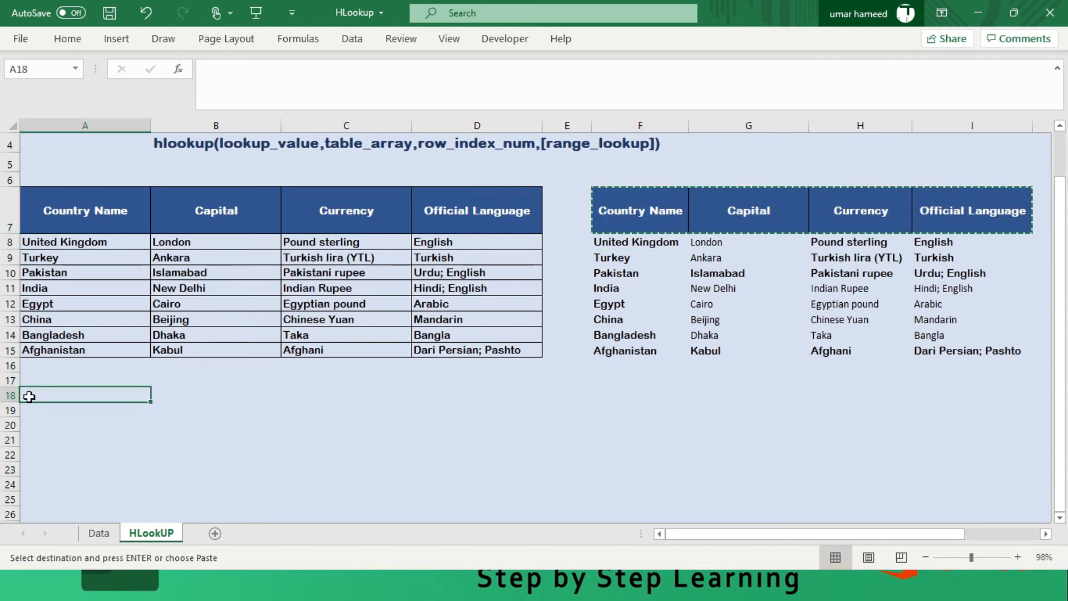
pyautogui.hotkey('ctrl', 'v')
pyautogui.moveTo(10, 403); pyautogui.dragTo(10, 414)
# - Copy the country names Turkey, Pakistan and India from A9:A11 into A19:A21 of the new table
pyautogui.moveTo(53, 259); pyautogui.dragTo(53, 295)
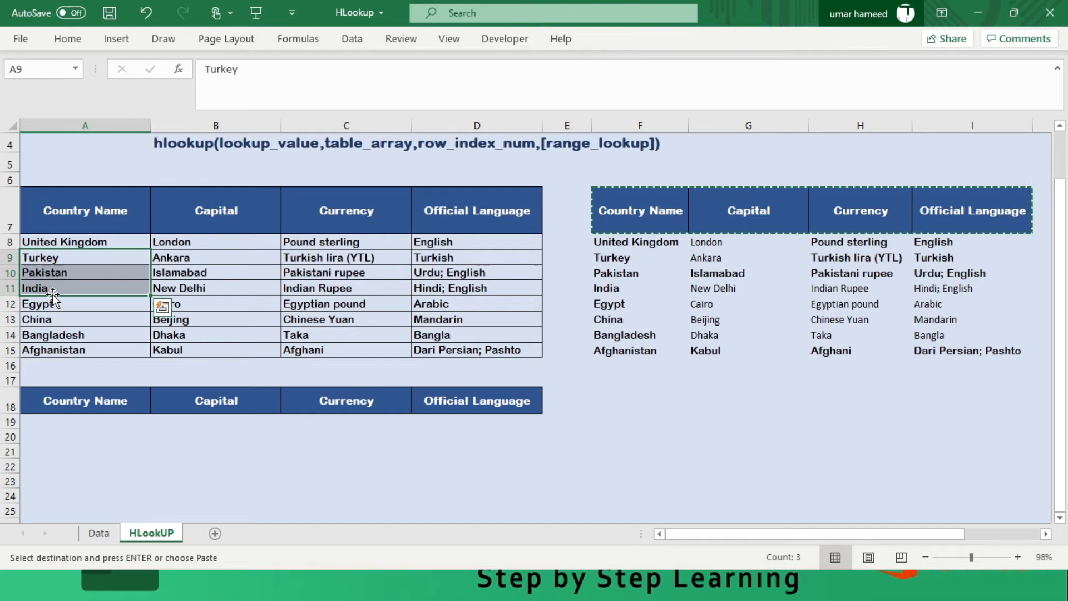
pyautogui.hotkey('ctrl', 'c')
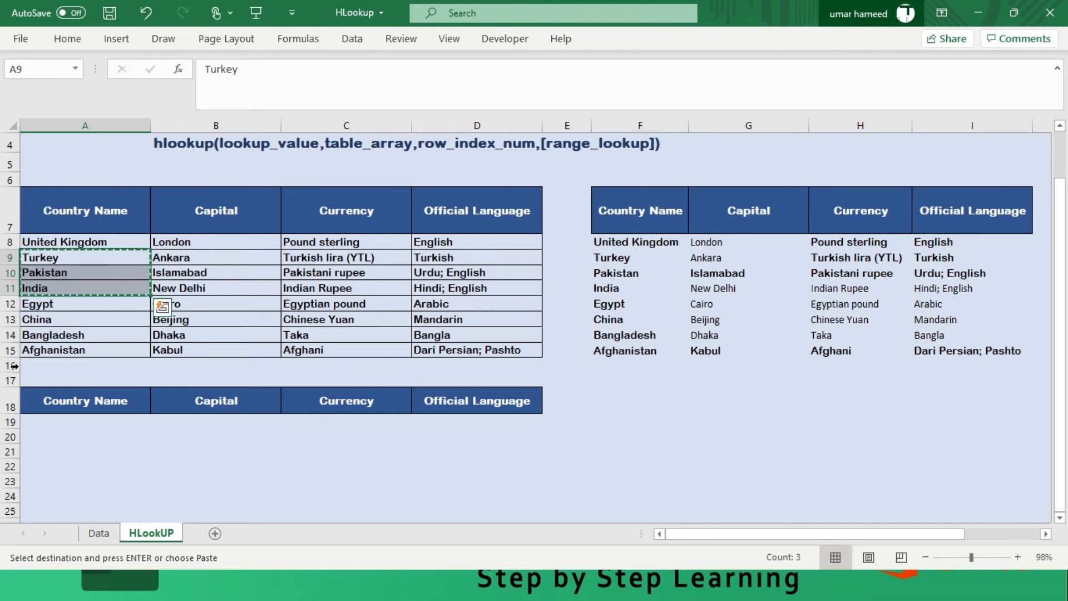
pyautogui.click(56, 421)
pyautogui.hotkey('ctrl', 'v')
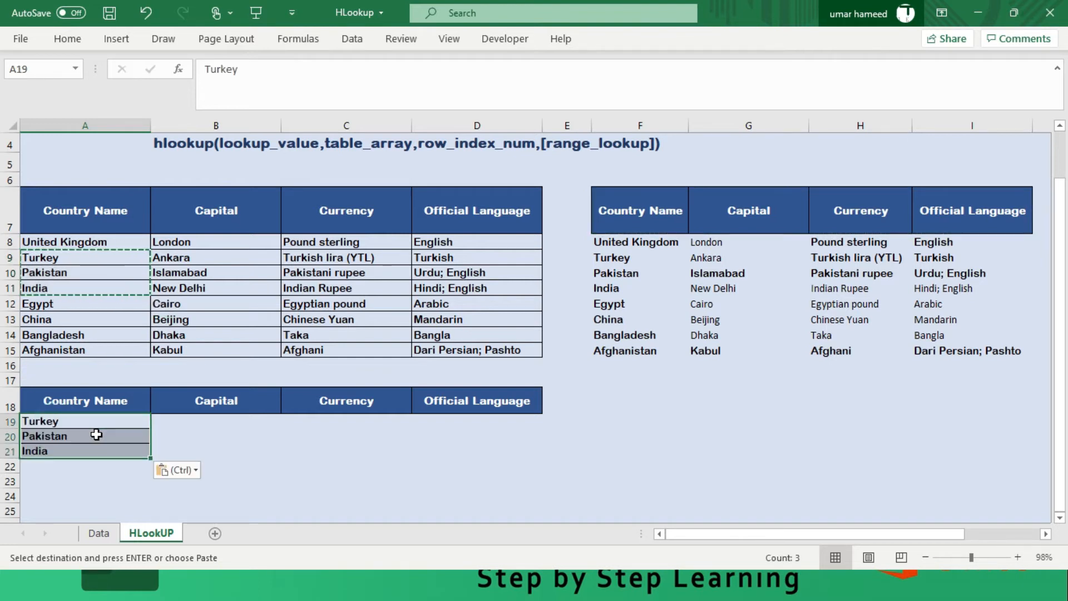
pyautogui.press('ctrl')
pyautogui.press('ctrl')
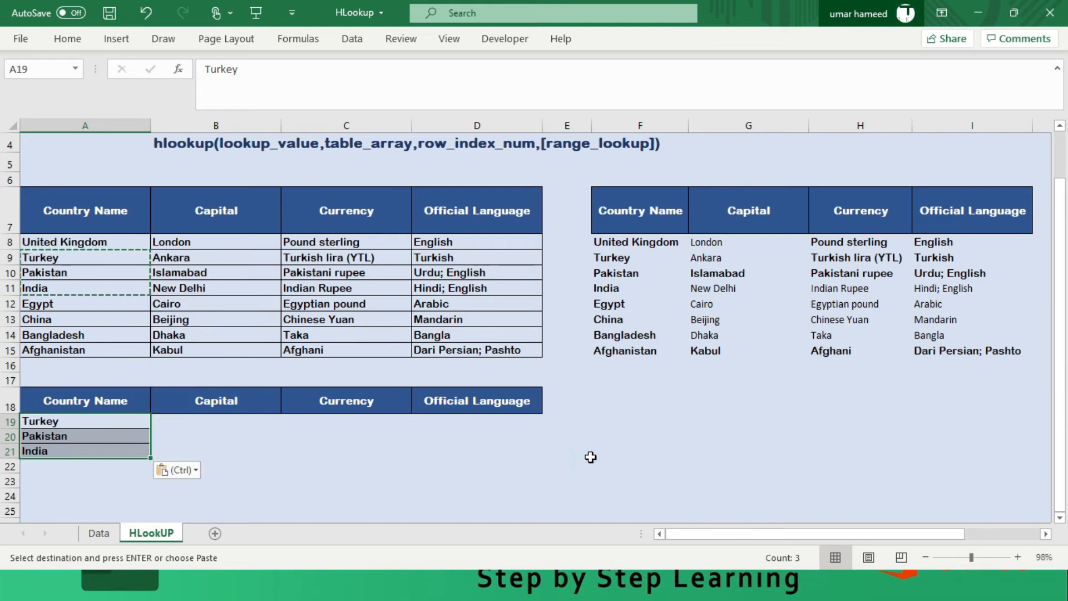
# - Apply All Borders to the new table range A18:D21
pyautogui.click(578, 452)
pyautogui.moveTo(123, 419); pyautogui.dragTo(470, 460)
pyautogui.click(469, 465)
pyautogui.moveTo(60, 409); pyautogui.dragTo(482, 454)
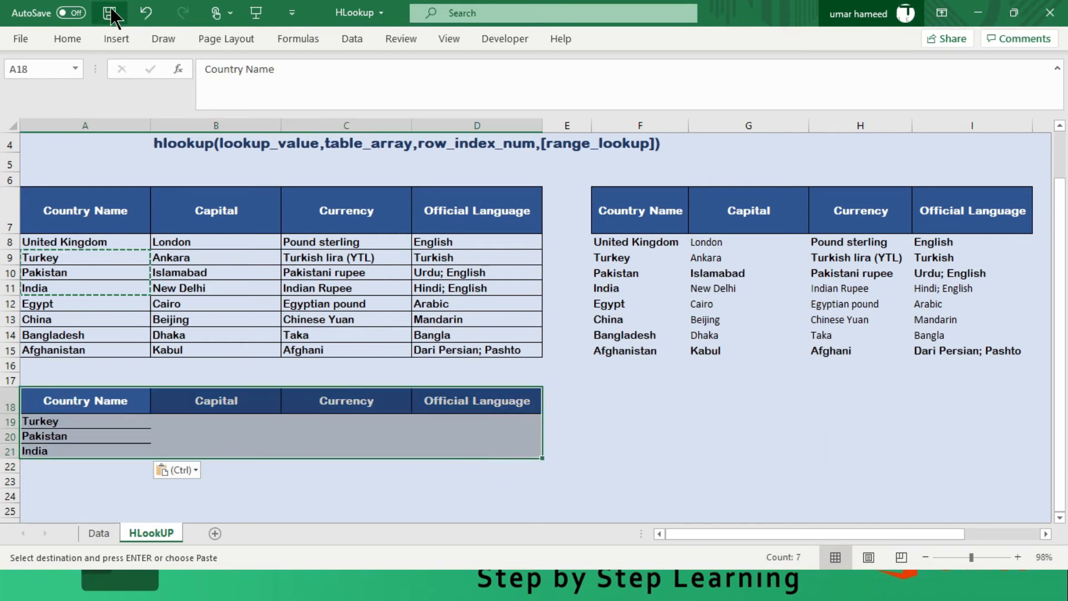
pyautogui.click(67, 38)
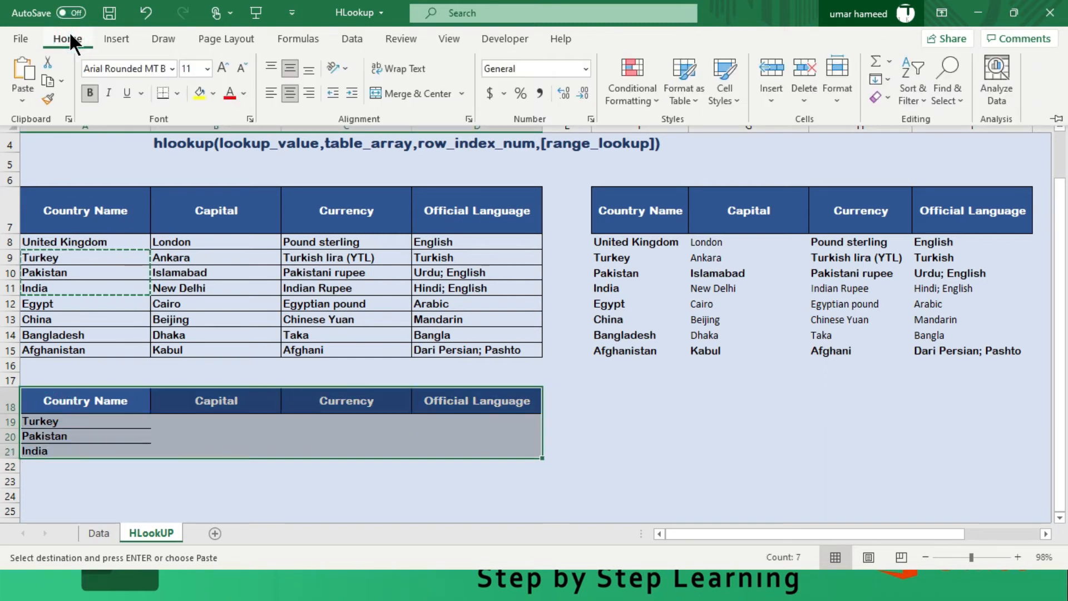
pyautogui.click(176, 92)
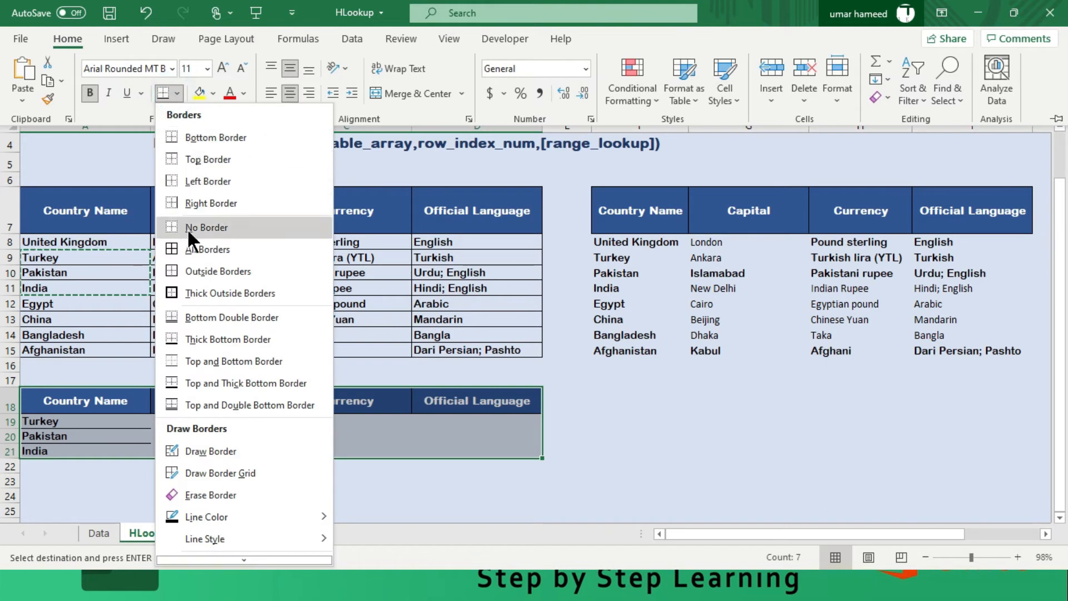
pyautogui.click(192, 249)
pyautogui.click(189, 419)
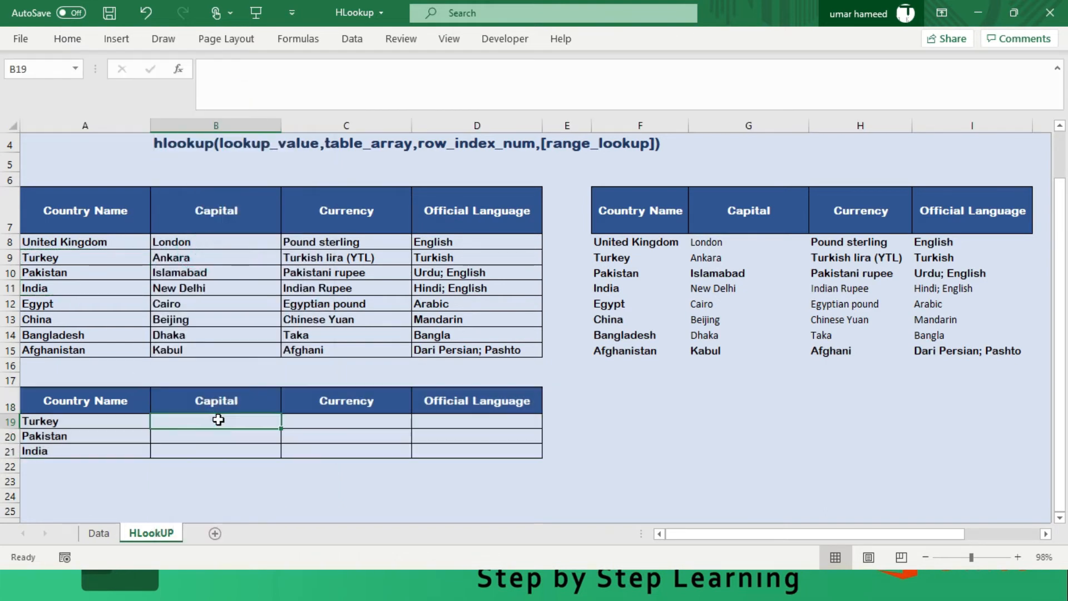
# - Examine the order of the country names in the source table, starting from Turkey
pyautogui.click(58, 260)
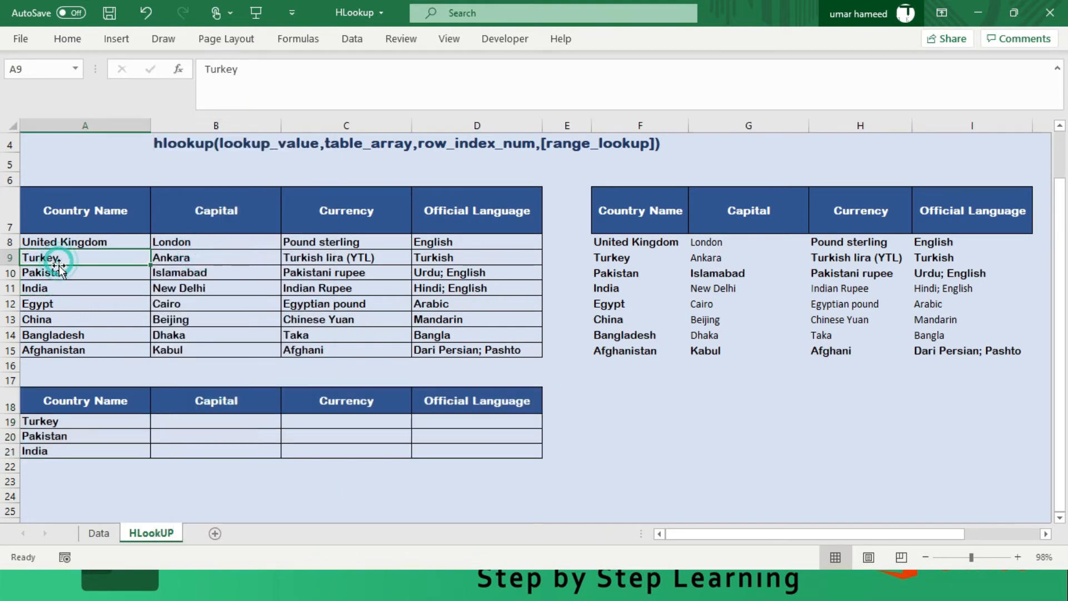
pyautogui.press('Down')
pyautogui.press('Down')
pyautogui.press('Down')
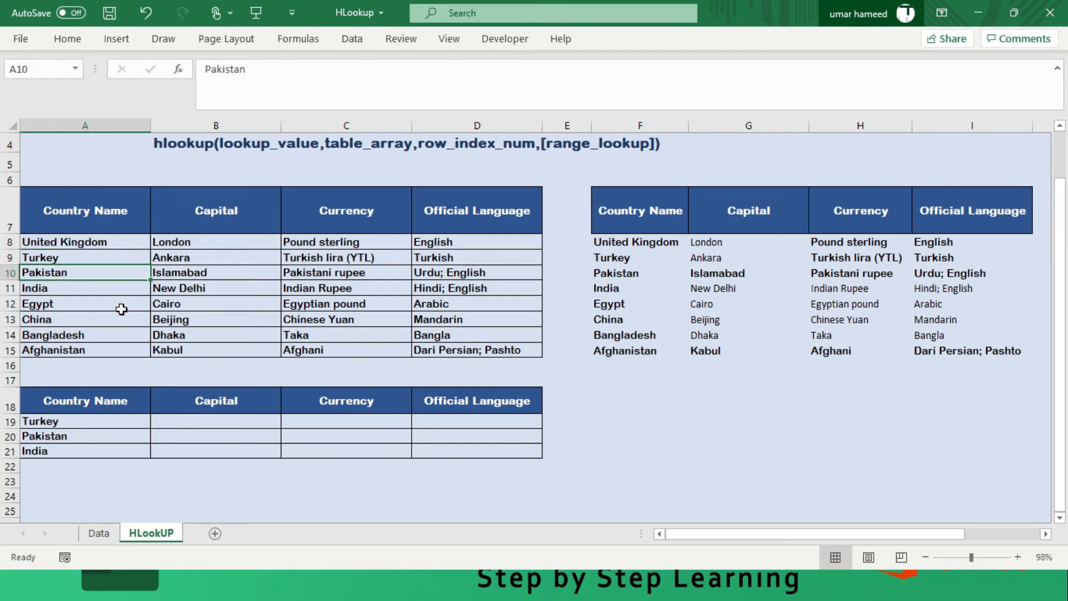
pyautogui.press('Down')
pyautogui.press('Up')
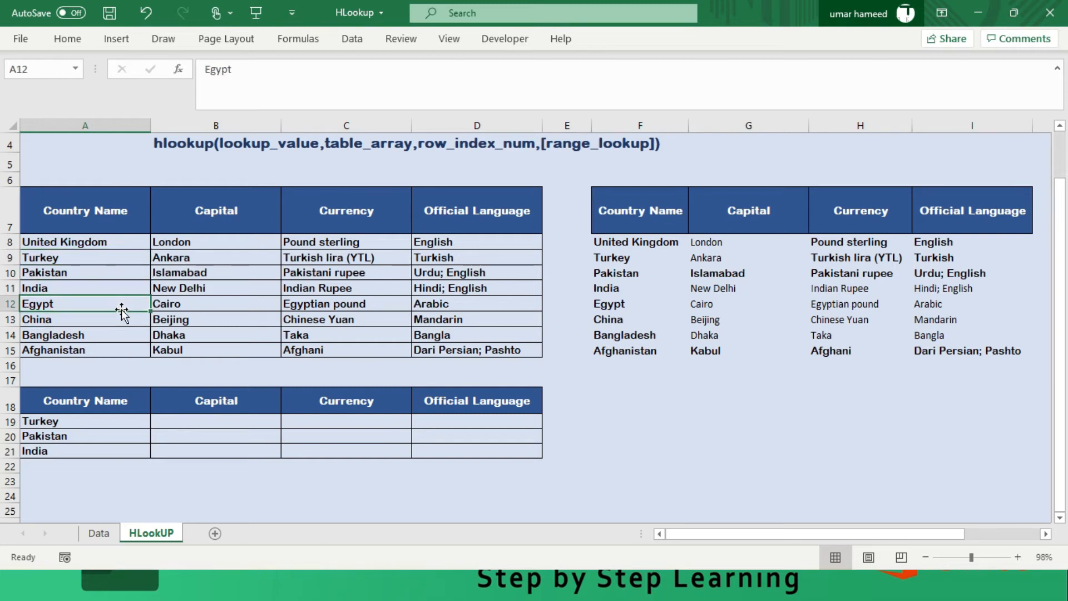
# - Replace India in A21 of the new table with Egypt copied from A12
pyautogui.hotkey('ctrl', 'c')
pyautogui.press('Down')
pyautogui.press('Down')
pyautogui.press('Down')
pyautogui.press('Down')
pyautogui.press('Down')
pyautogui.press('Down')
pyautogui.press('Down')
pyautogui.press('Down')
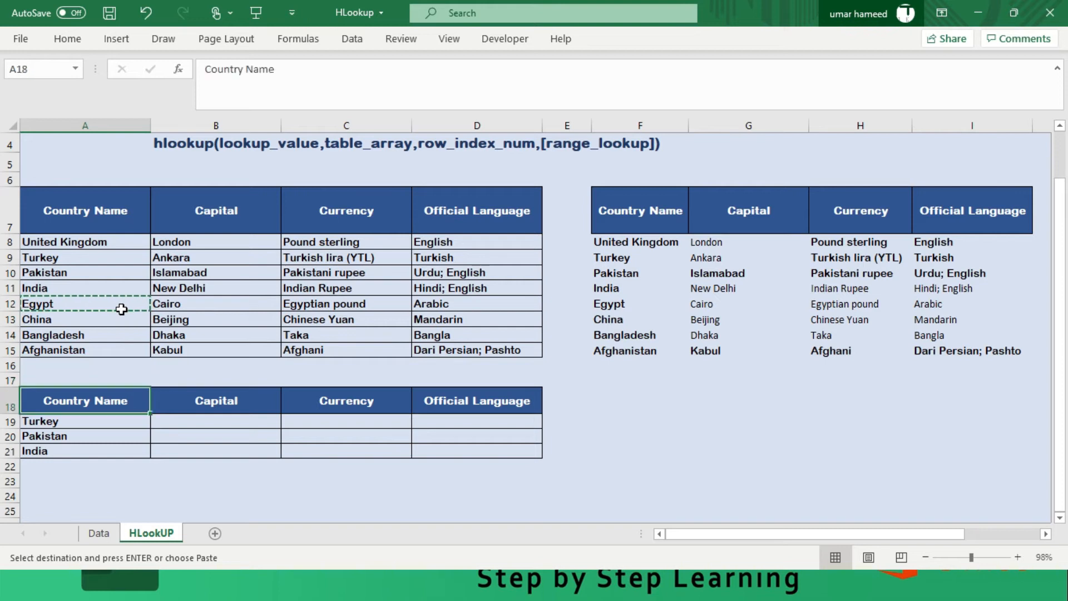
pyautogui.press('Down')
pyautogui.hotkey('ctrl', 'v')
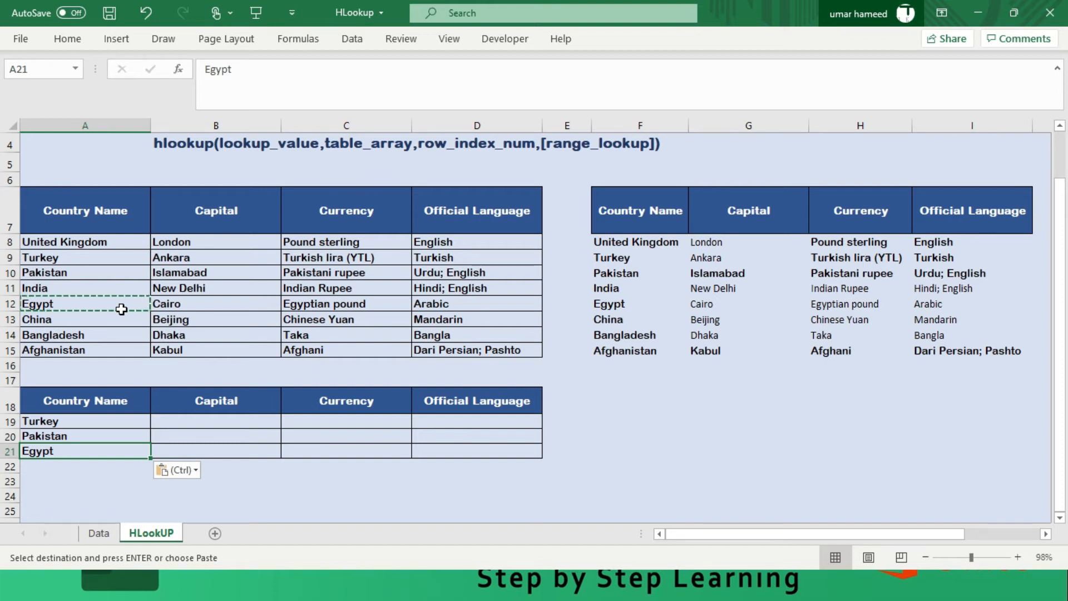
# - Reapply All Borders to the Egypt cell A21
pyautogui.press('Up')
pyautogui.press('Up')
pyautogui.press('Right')
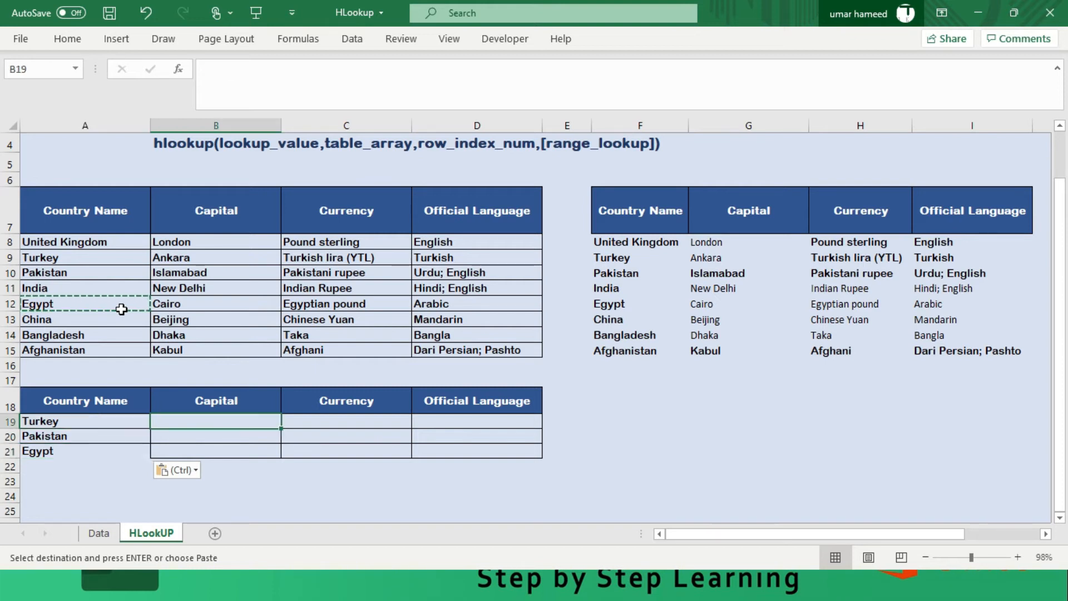
pyautogui.press('Left')
pyautogui.press('Down')
pyautogui.press('Down')
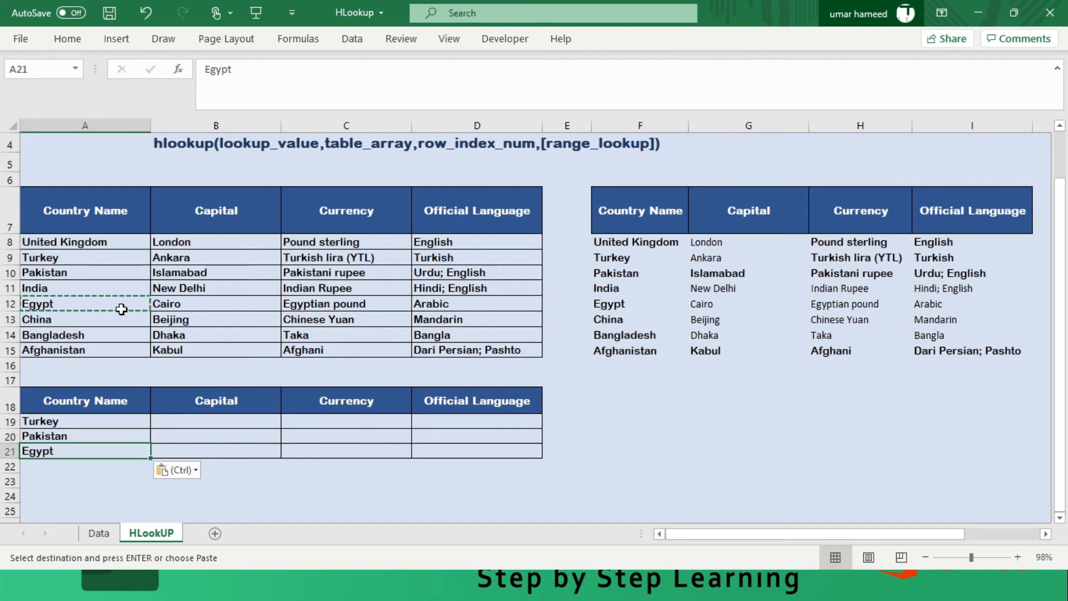
pyautogui.click(76, 40)
pyautogui.click(168, 92)
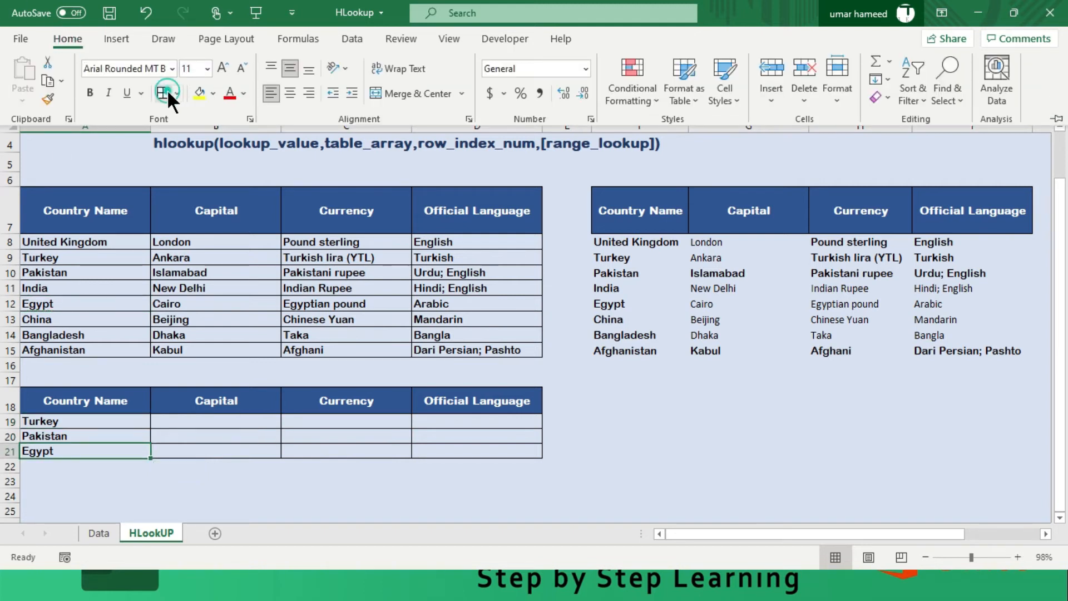
pyautogui.click(228, 471)
# - Examine the HLOOKUP formulas behind the Pakistan and India capitals in G10 and G11
pyautogui.click(227, 421)
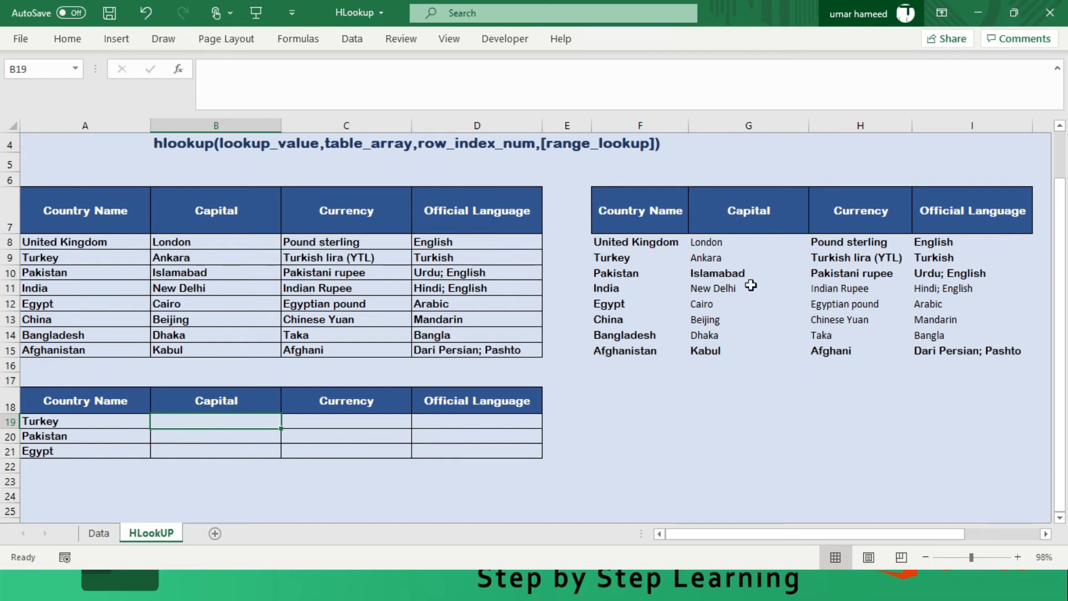
pyautogui.click(725, 275)
pyautogui.click(718, 288)
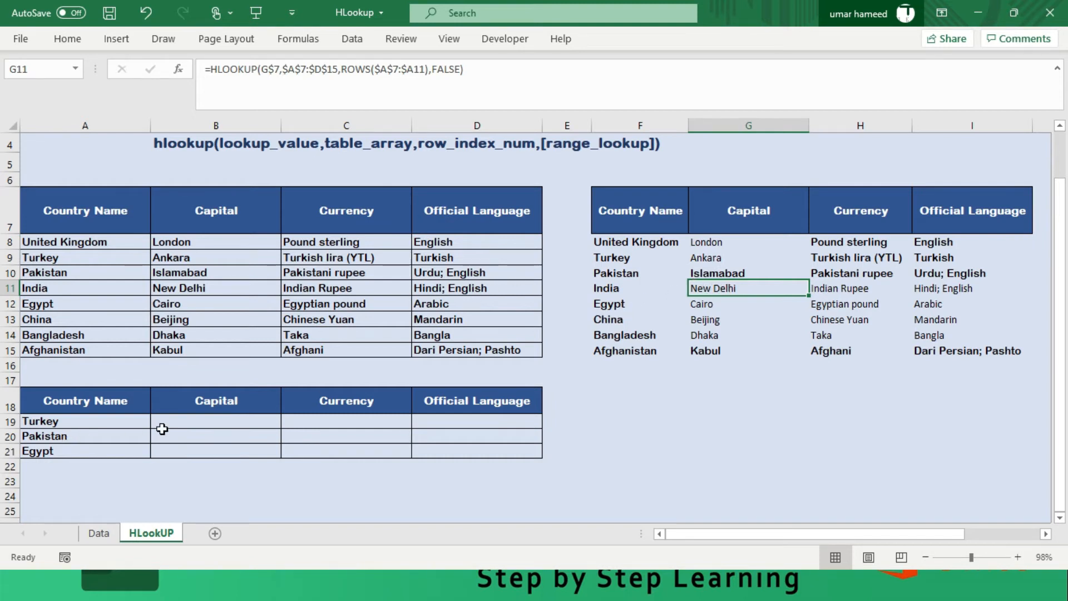
# - Start an HLOOKUP formula in B19 with the Capital header as row-locked lookup value B$18
pyautogui.click(183, 423)
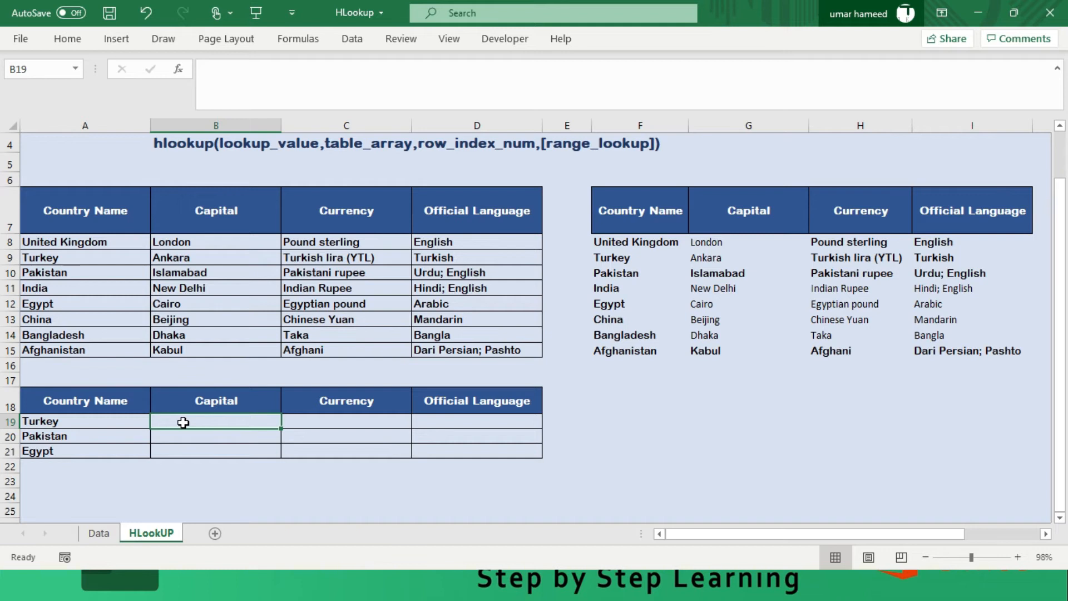
pyautogui.write('=')
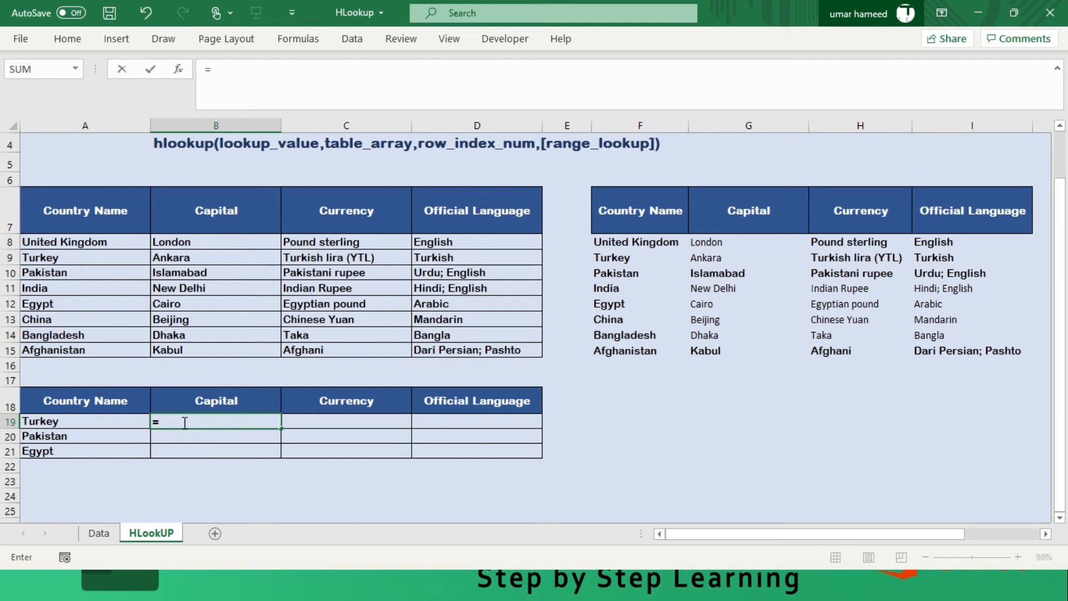
pyautogui.press('Escape')
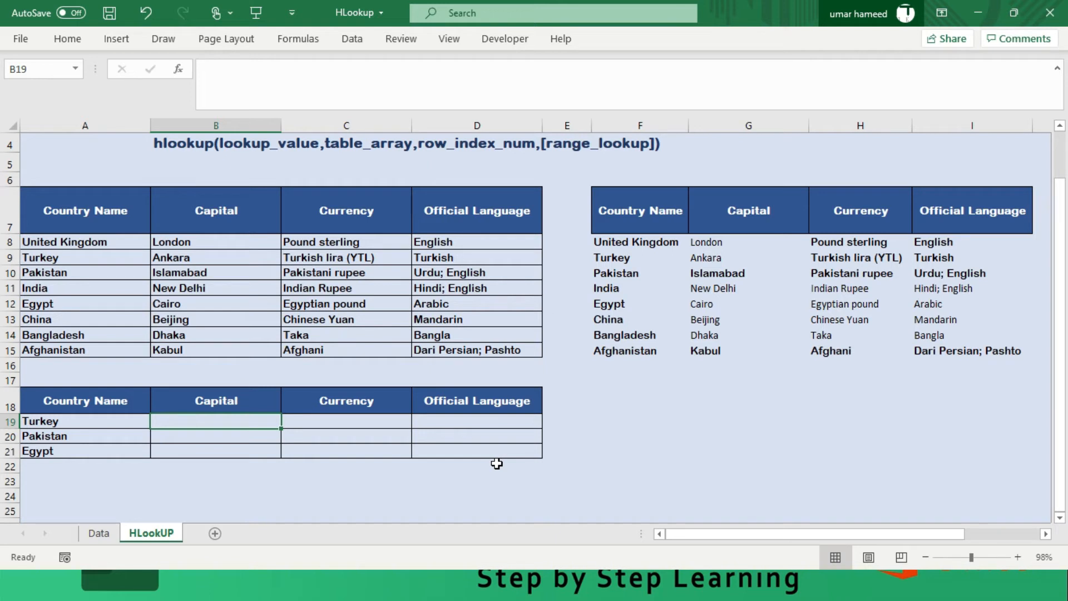
pyautogui.write('=')
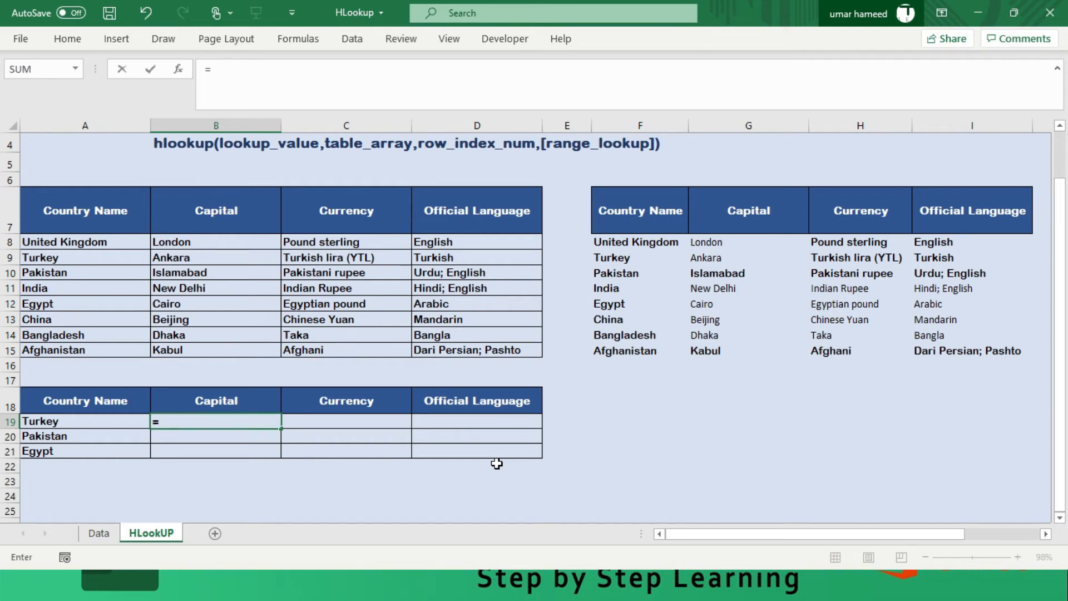
pyautogui.write('hlookup(')
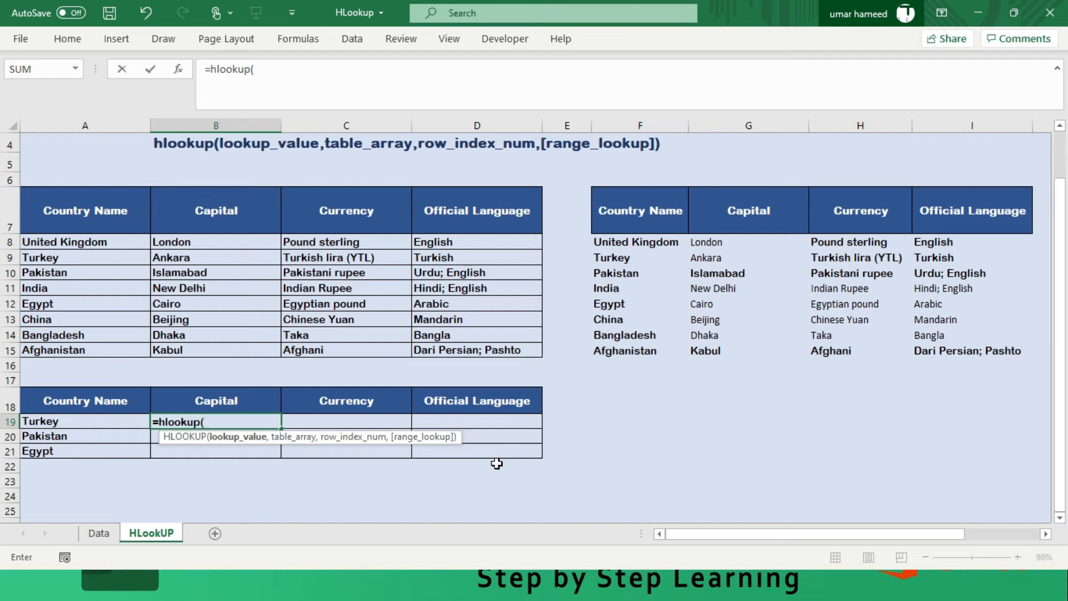
pyautogui.click(238, 397)
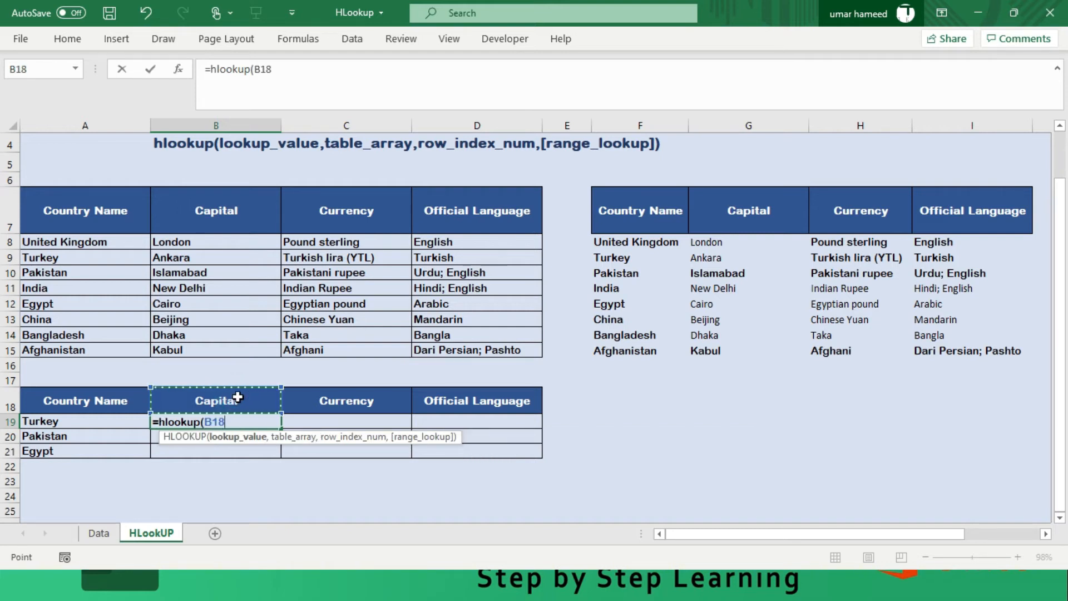
pyautogui.press('F4')
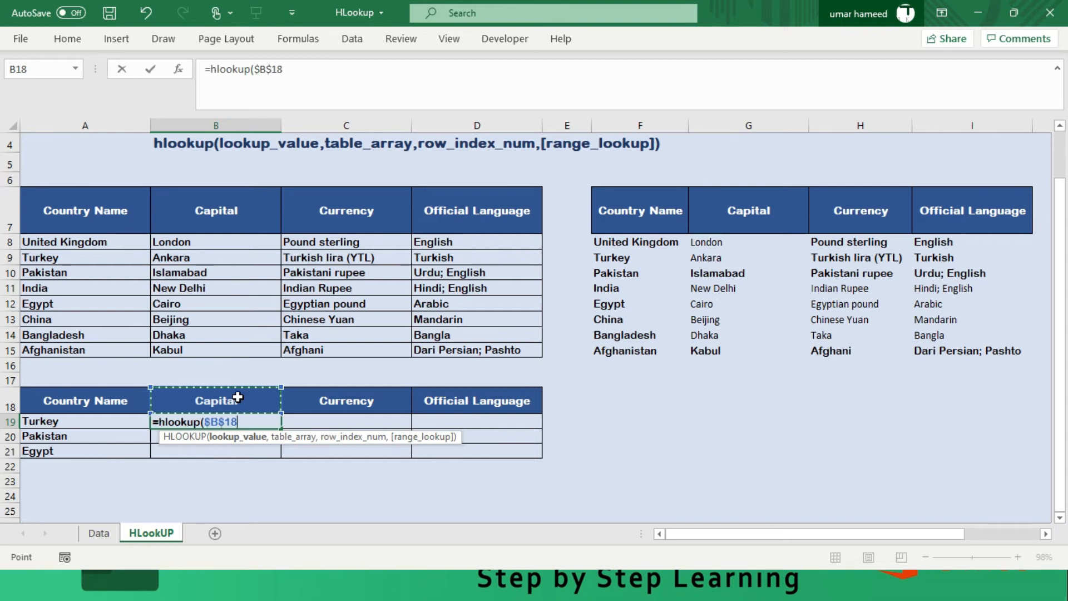
pyautogui.press('F4')
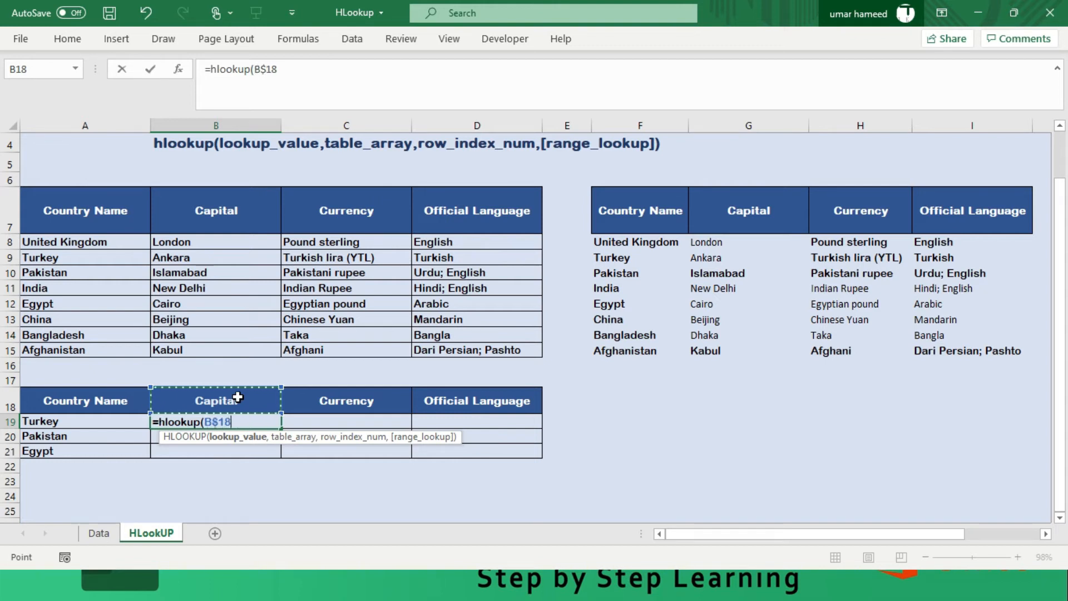
pyautogui.write(',')
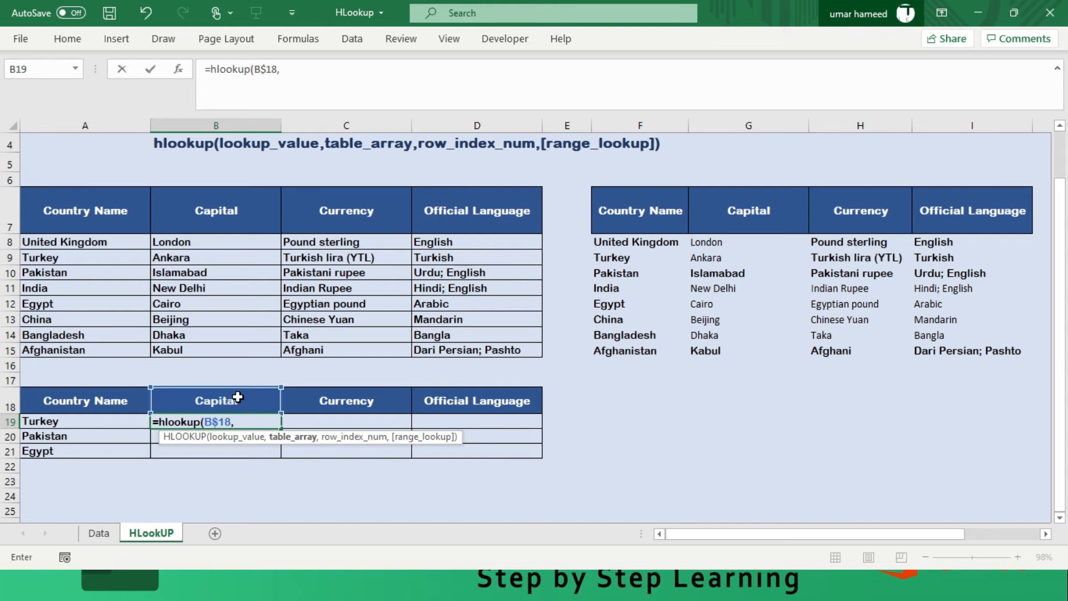
# - Set the HLOOKUP table array to the whole source table as the absolute range $A$7:$D$15
pyautogui.moveTo(108, 215); pyautogui.dragTo(469, 350)
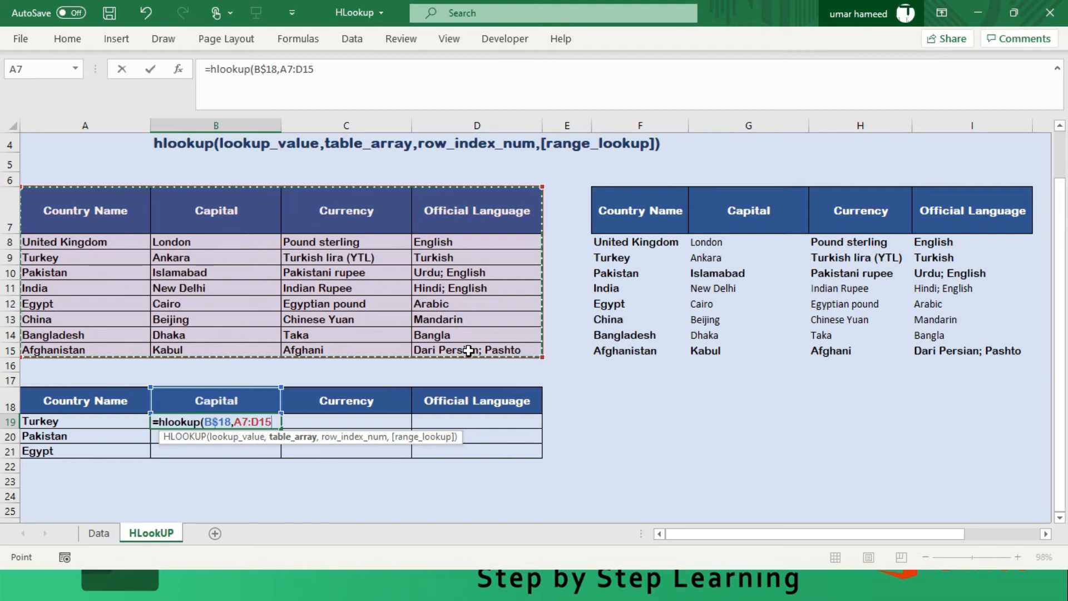
pyautogui.press('F4')
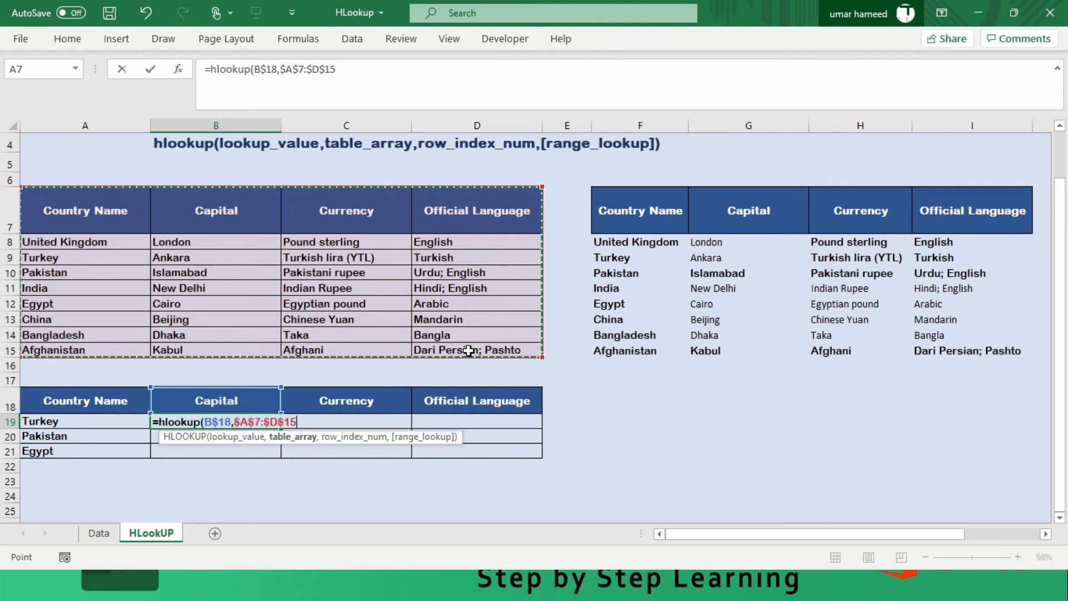
pyautogui.write(',')
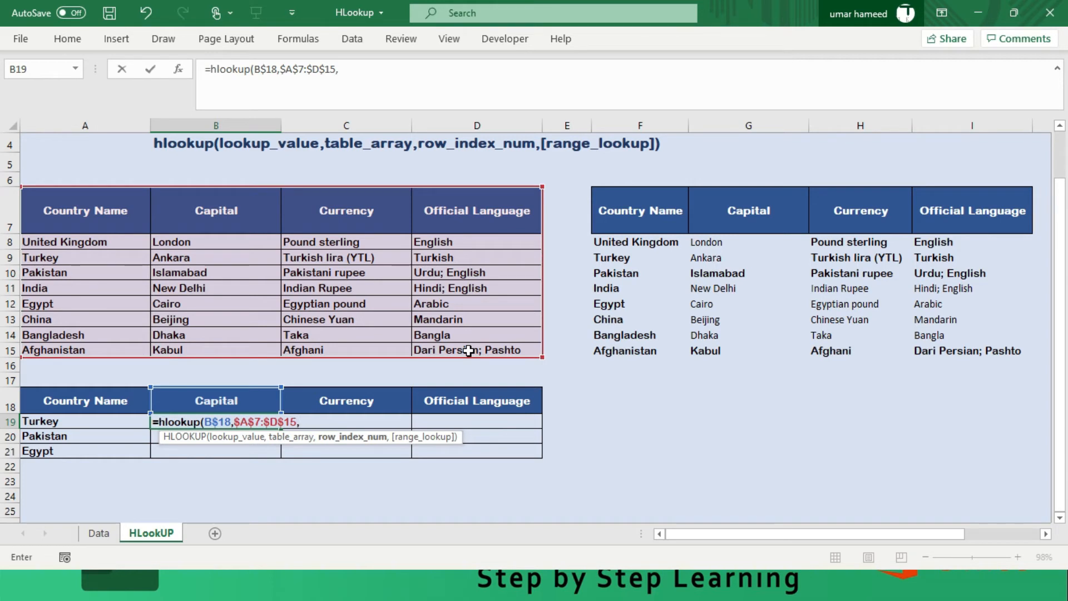
pyautogui.write('mat')
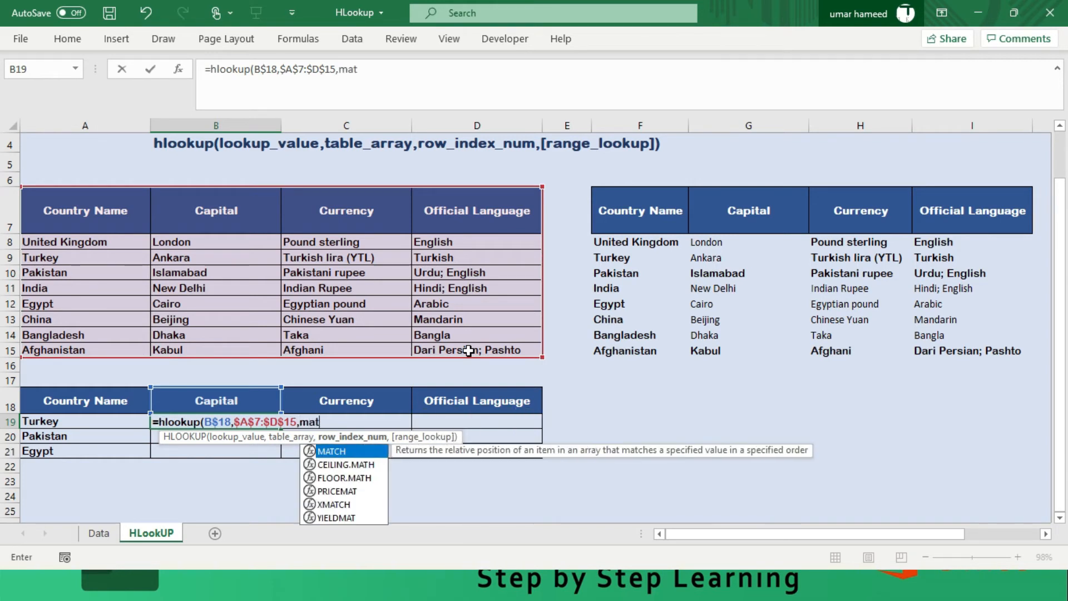
pyautogui.write('ch(')
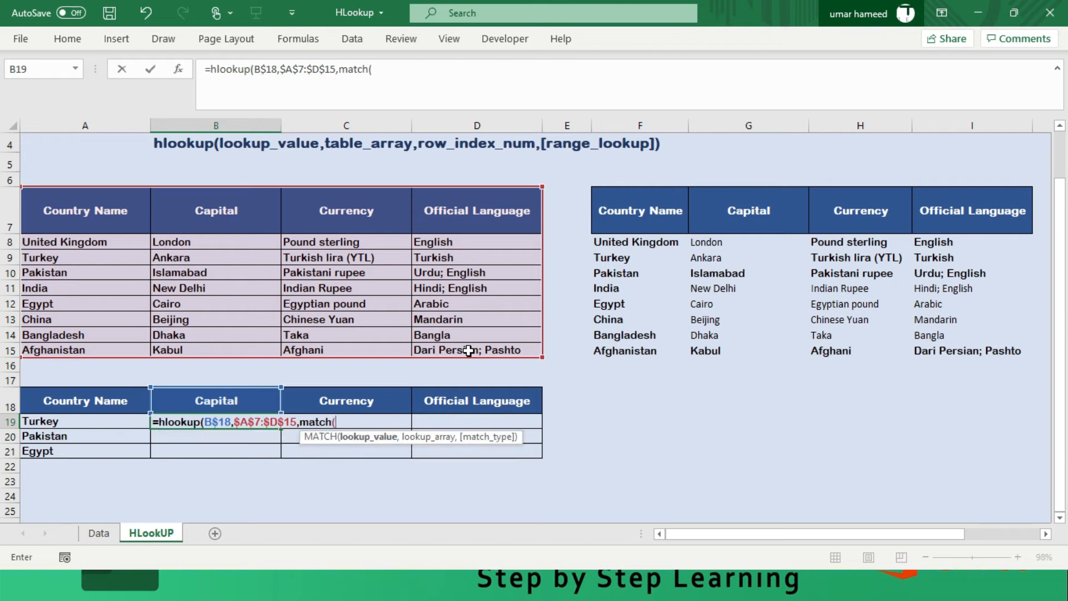
# - Nest a MATCH function as the row index, with lookup value A19 and lookup array $A$7:$A$15
pyautogui.click(52, 421)
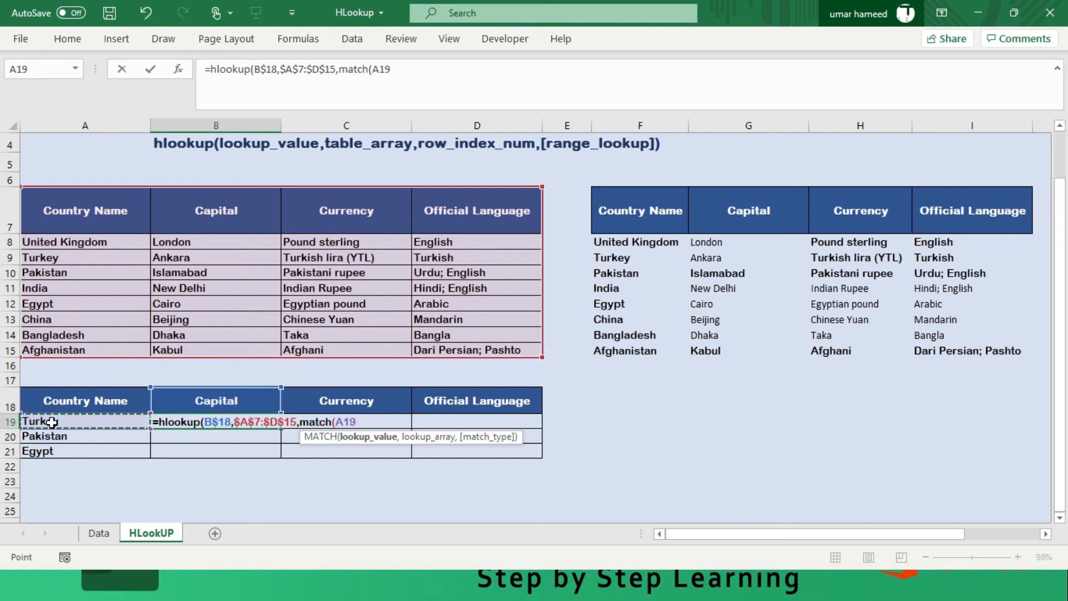
pyautogui.write(',')
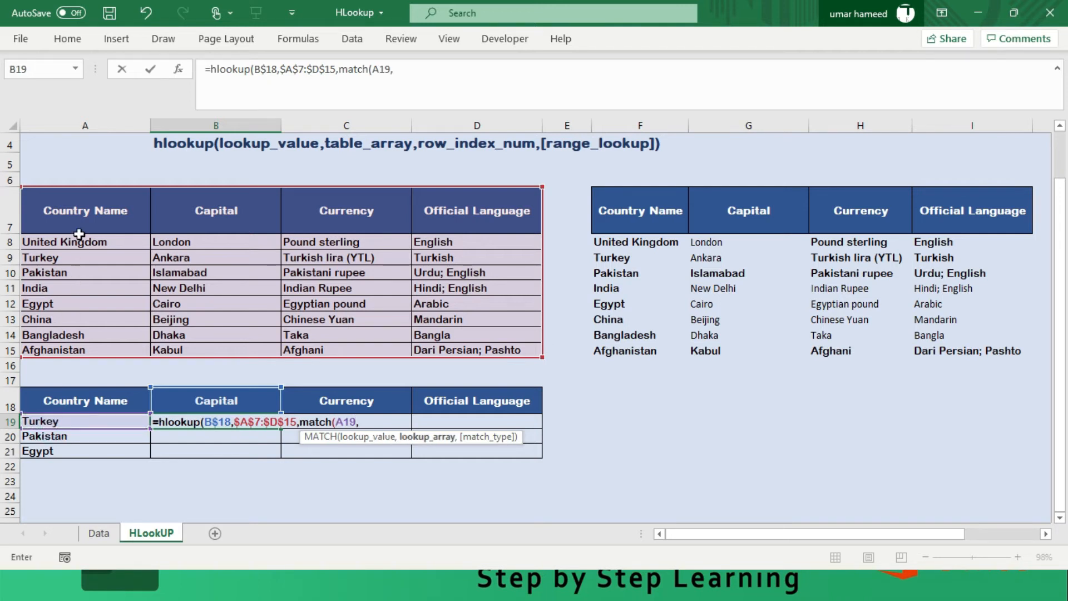
pyautogui.moveTo(78, 214); pyautogui.dragTo(68, 349)
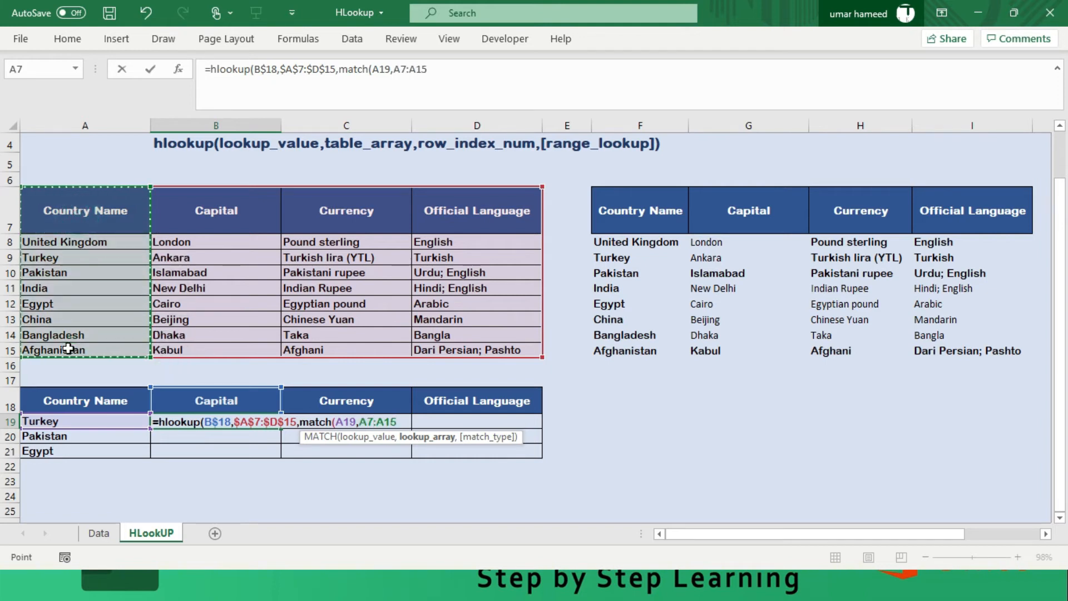
pyautogui.press('F4')
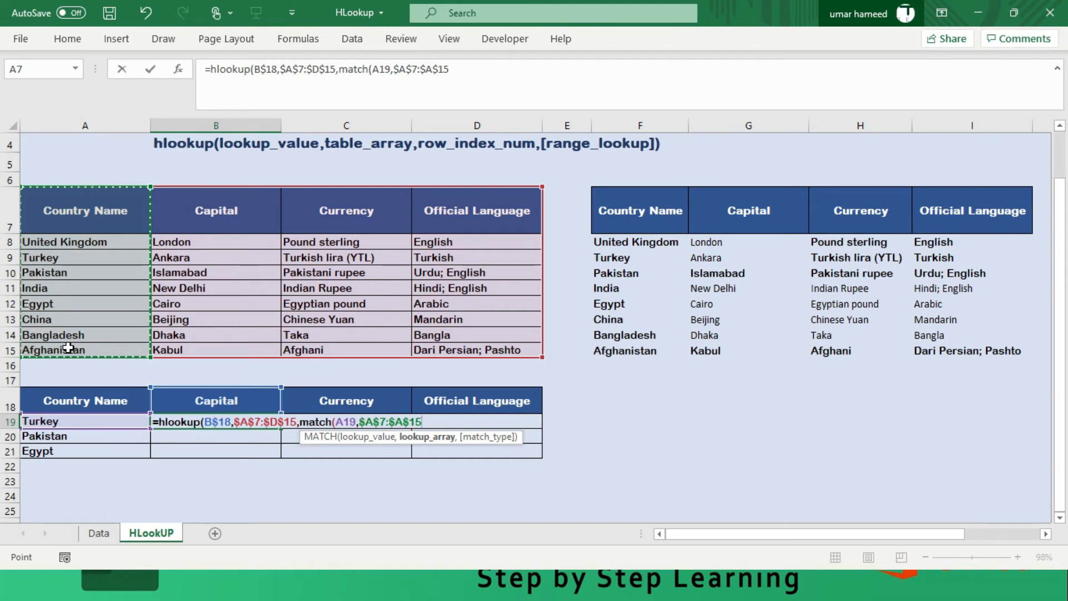
pyautogui.press('BackSpace')
pyautogui.hotkey('ctrl', 'z')
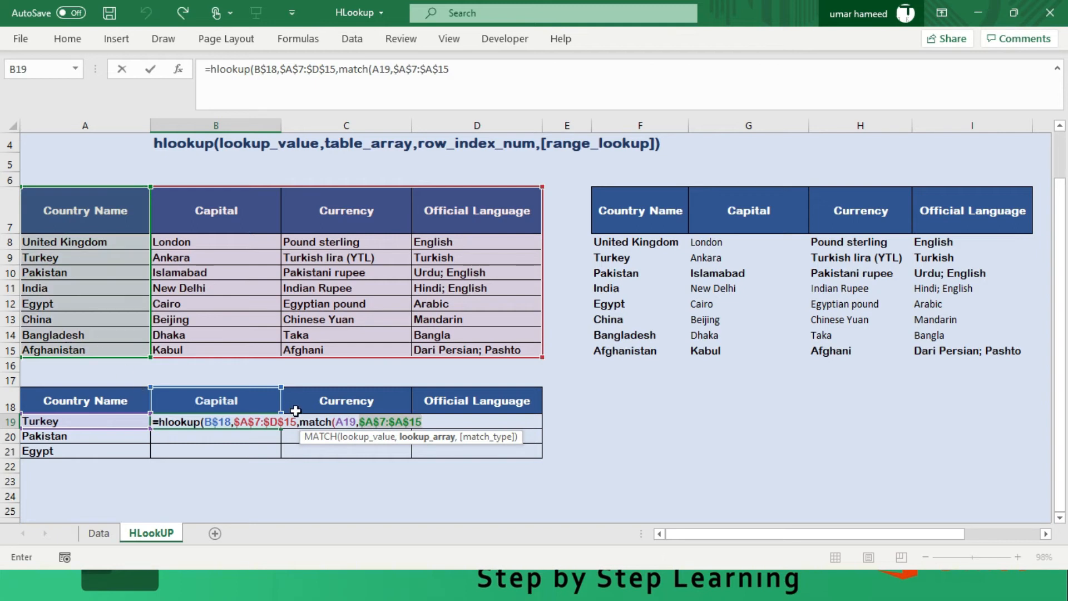
# - Lock only the column of the MATCH lookup value so it reads $A19
pyautogui.click(351, 423)
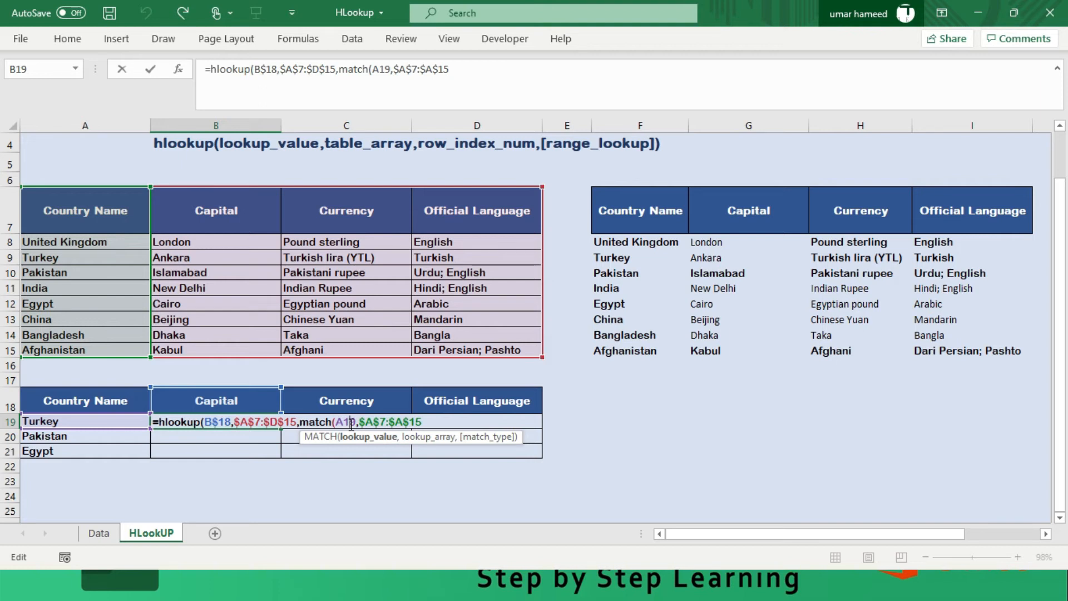
pyautogui.press('F4')
pyautogui.press('F4')
pyautogui.press('F4')
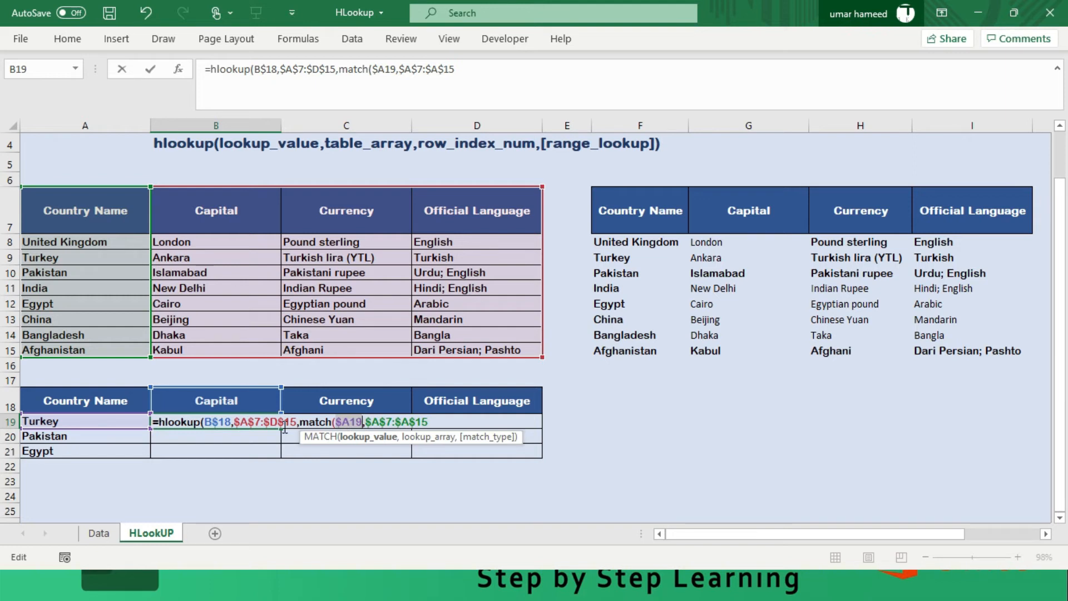
pyautogui.click(468, 409)
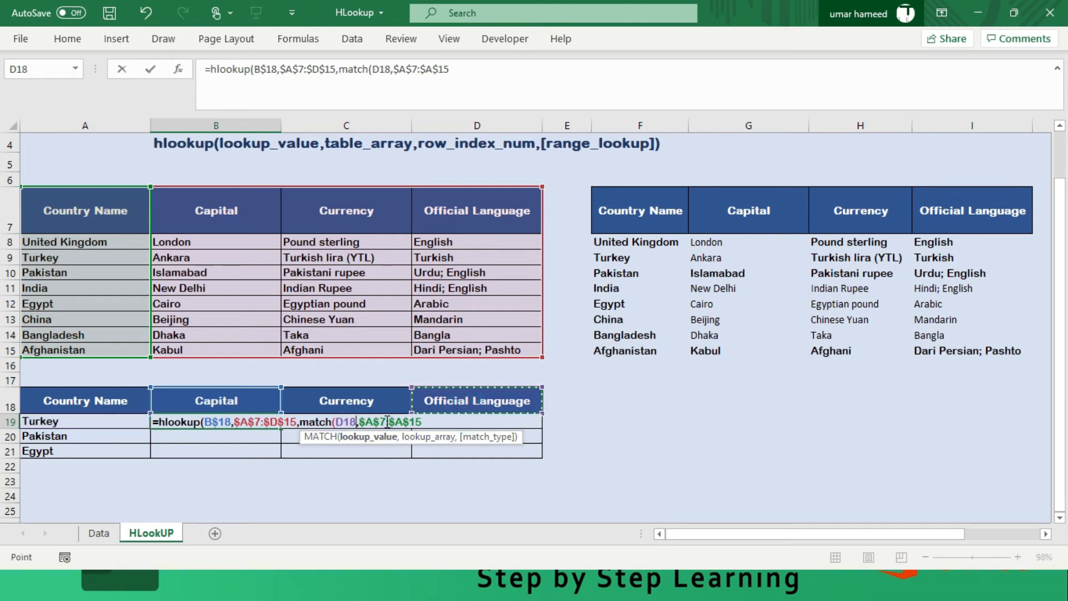
pyautogui.hotkey('ctrl', 'z')
pyautogui.press('F2')
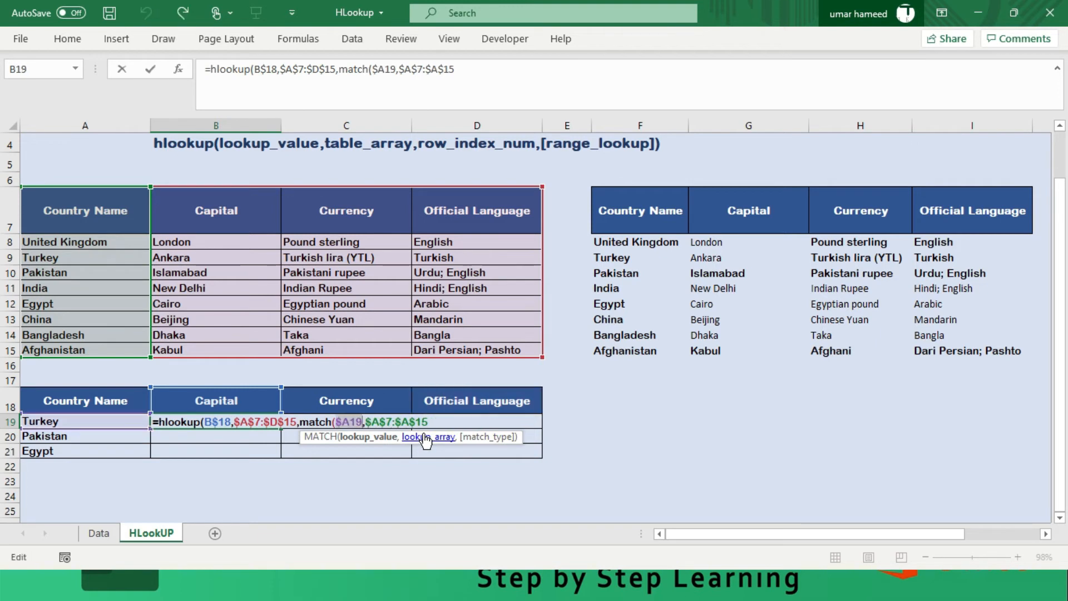
# - Set the MATCH match type to 0 for an exact match and close the nested function
pyautogui.press('Right')
pyautogui.press('Right')
pyautogui.press('Right')
pyautogui.press('Right')
pyautogui.press('Right')
pyautogui.press('Right')
pyautogui.press('Right')
pyautogui.press('Right')
pyautogui.press('Right')
pyautogui.press('Right')
pyautogui.press('Right')
pyautogui.press('Right')
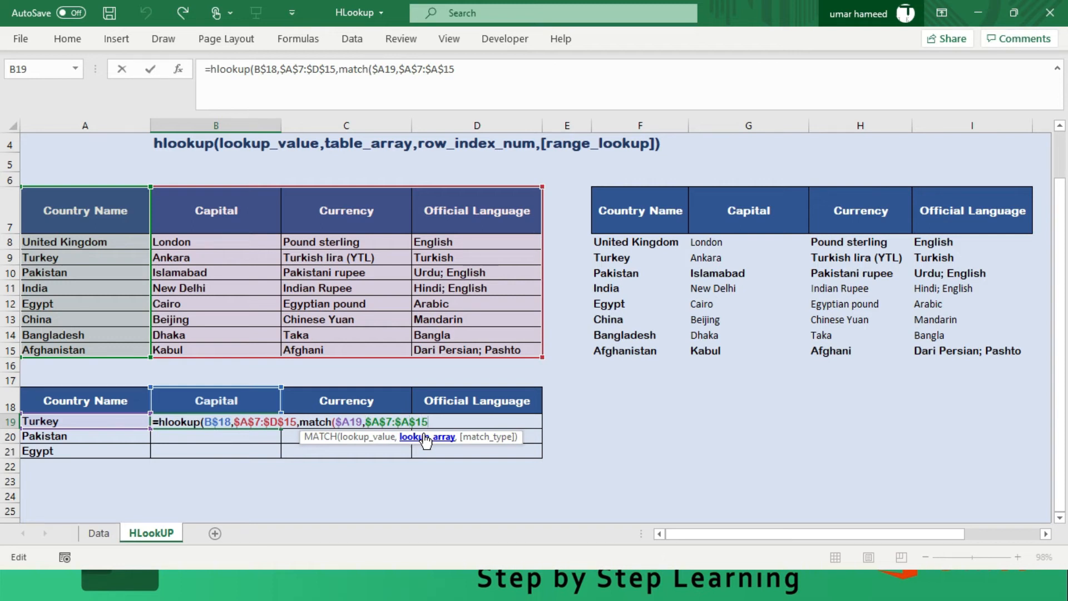
pyautogui.write(',0')
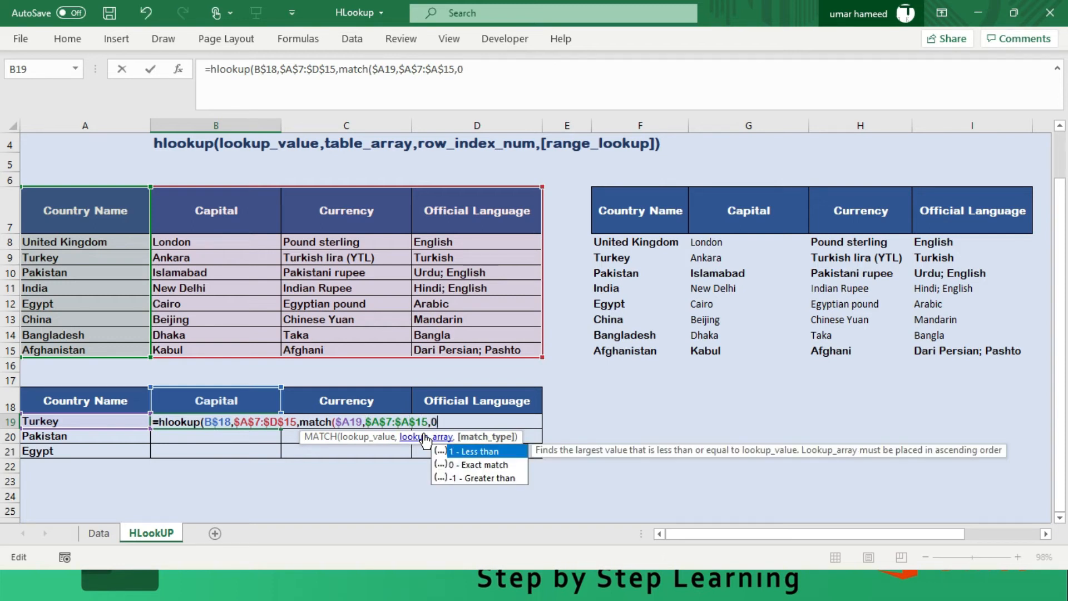
pyautogui.write(')')
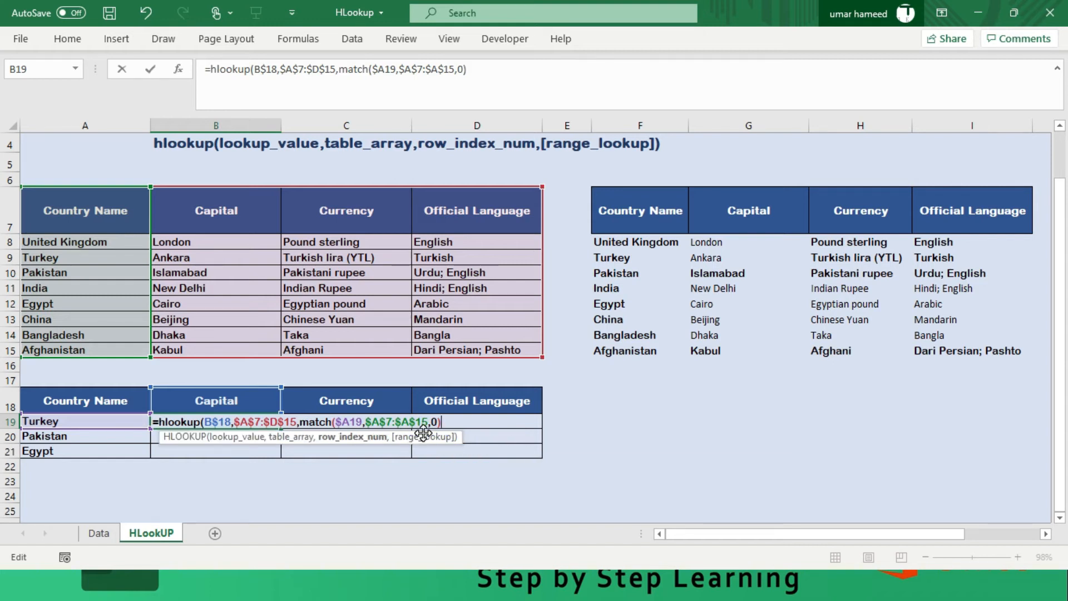
pyautogui.write(',')
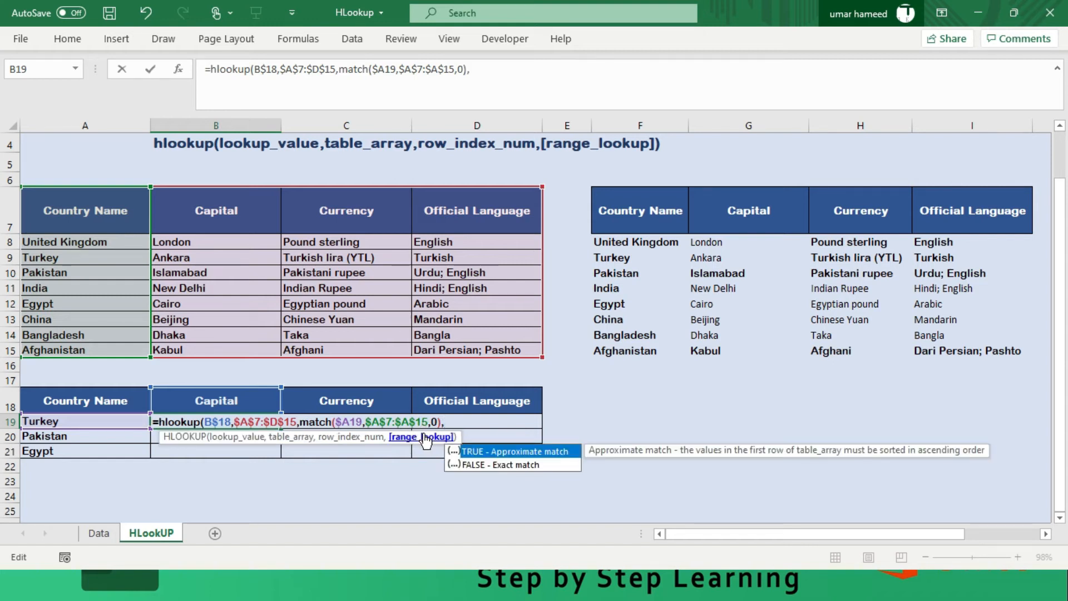
# - Set the HLOOKUP range lookup argument to FALSE for an exact match, close the function and enter the formula in B19
pyautogui.press('Down')
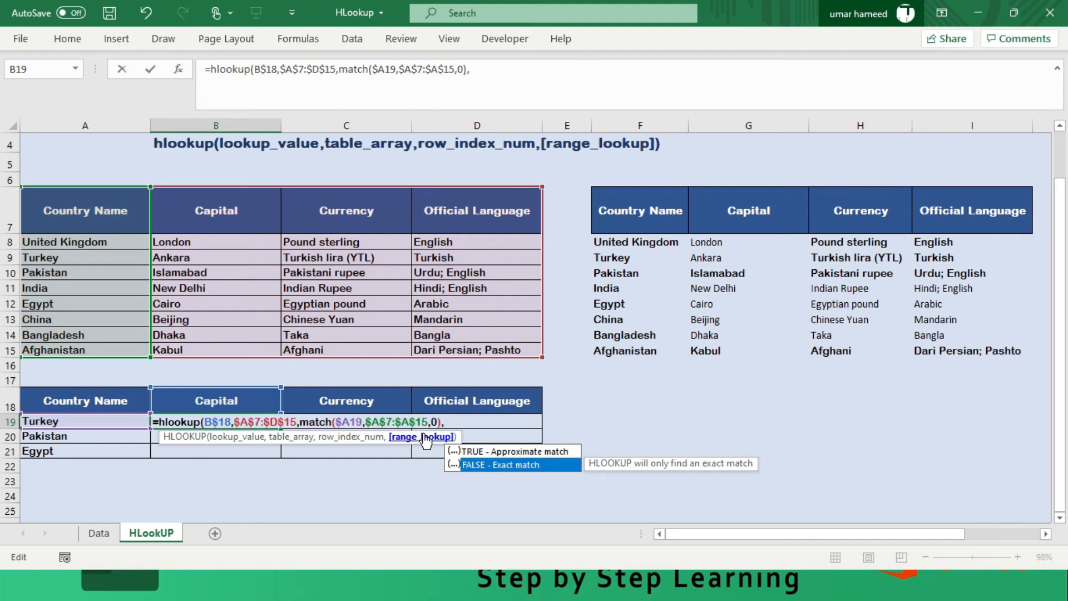
pyautogui.press('Tab')
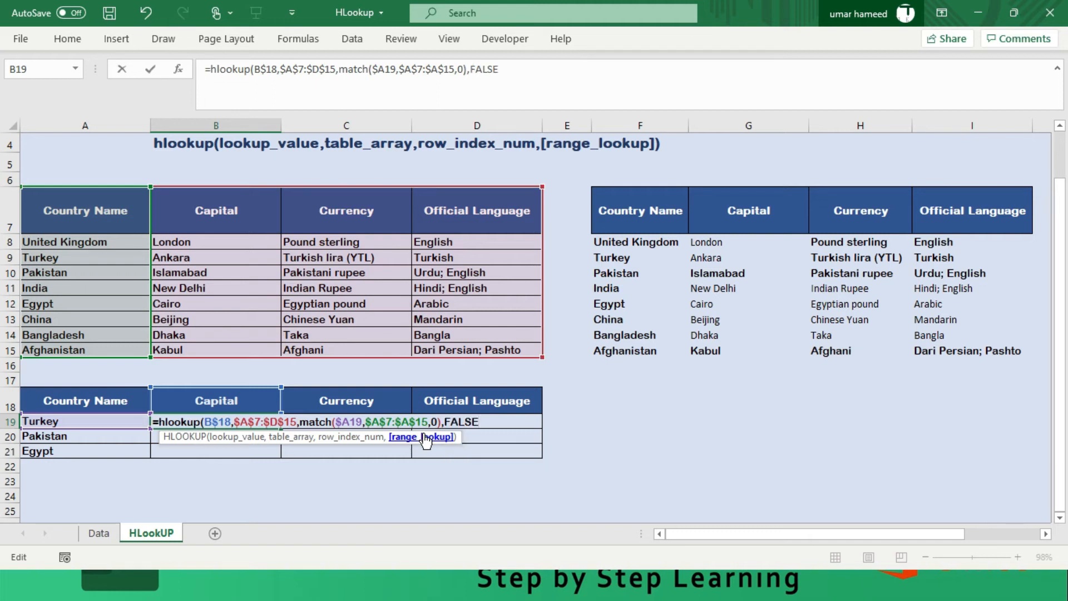
pyautogui.write('0')
pyautogui.press('BackSpace')
pyautogui.write(')')
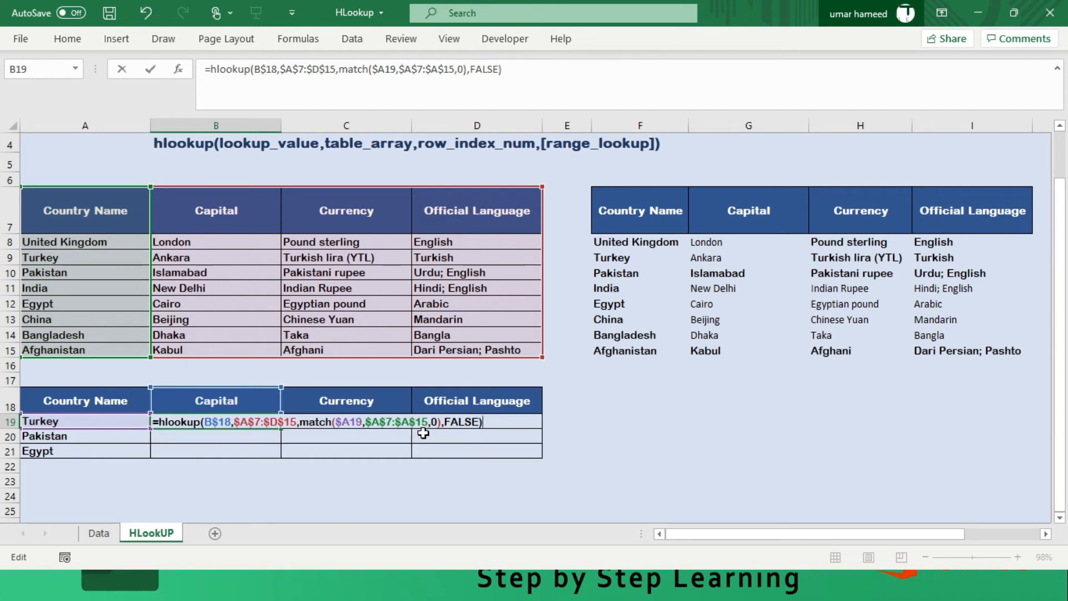
pyautogui.press('Return')
# - Fill the HLOOKUP formula from B19 across the whole results range B19:D21
pyautogui.press('Down')
pyautogui.press('Up')
pyautogui.press('Up')
pyautogui.press('Down')
pyautogui.press('Up')
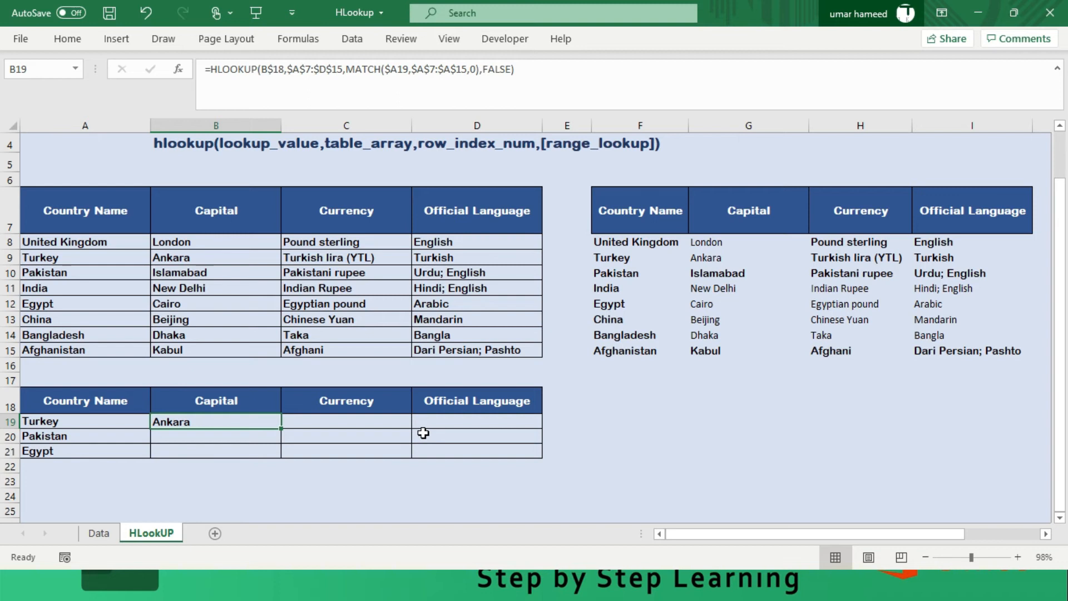
pyautogui.hotkey('shift', 'Right')
pyautogui.hotkey('shift', 'Right')
pyautogui.hotkey('shift', 'Down')
pyautogui.hotkey('shift', 'Down')
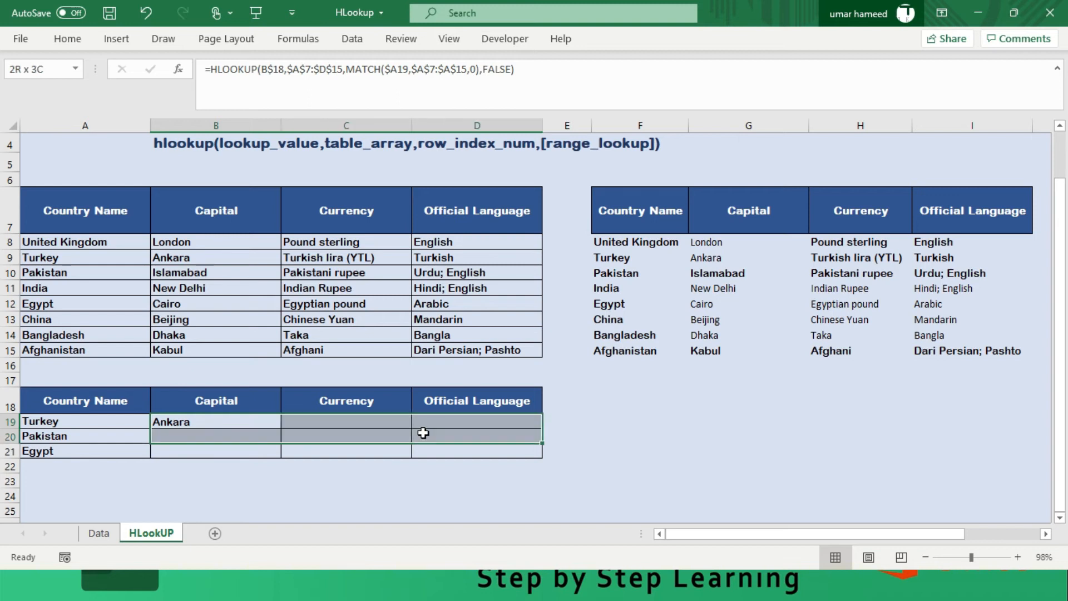
pyautogui.press('F2')
pyautogui.hotkey('ctrl', 'Return')
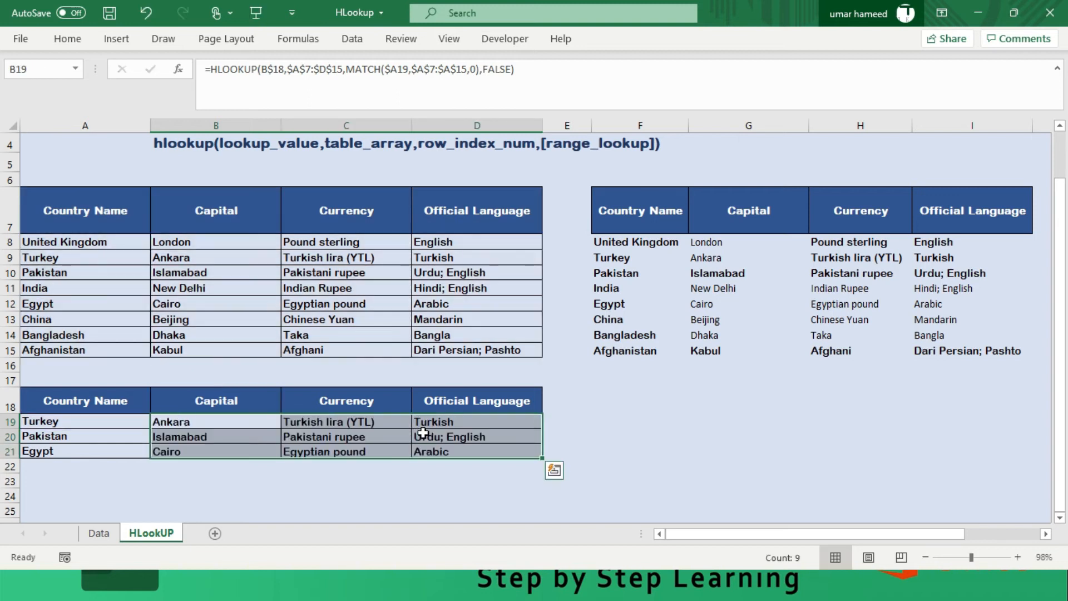
# - Change the header in B18 of the lower table to Currency
pyautogui.press('Down')
pyautogui.press('Down')
pyautogui.press('Up')
pyautogui.press('Up')
pyautogui.press('Up')
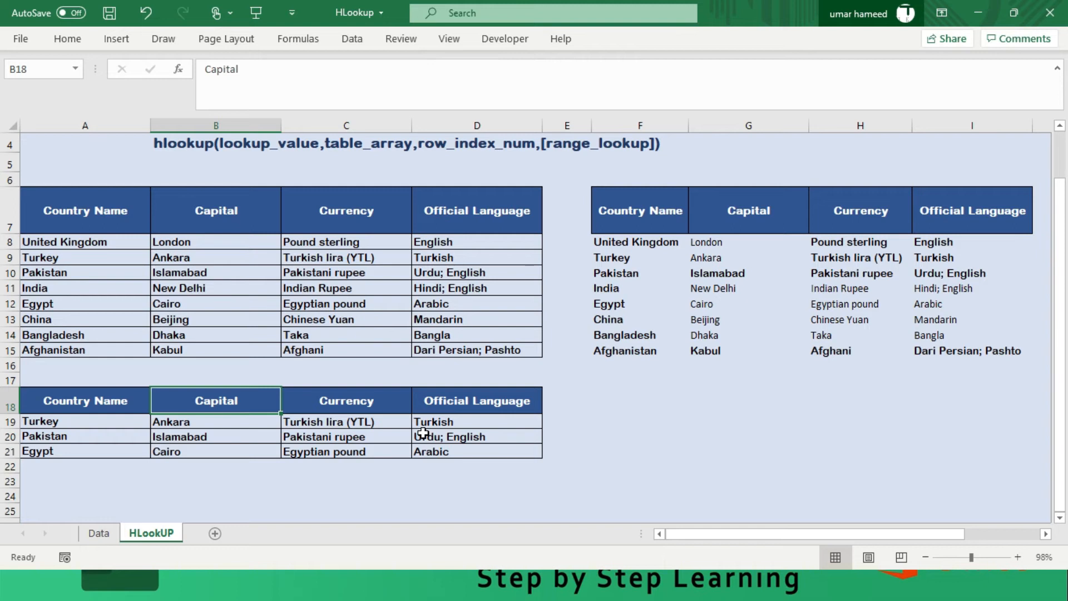
pyautogui.write('Cu')
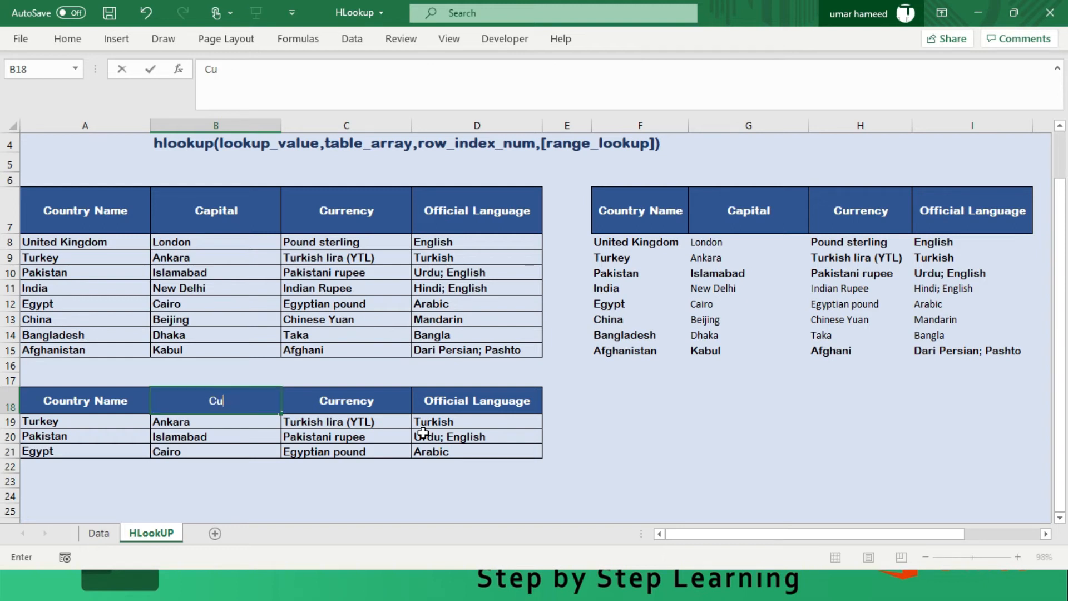
pyautogui.write('rrency')
pyautogui.press('Return')
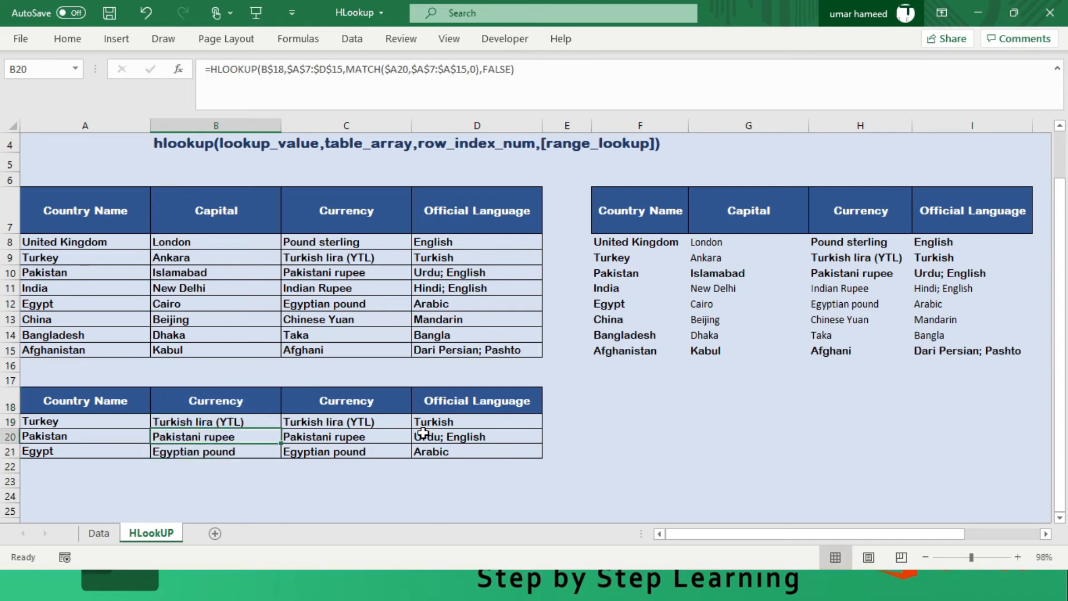
# - Change the header in C18 of the lower table to Capital
pyautogui.press('Up')
pyautogui.press('Right')
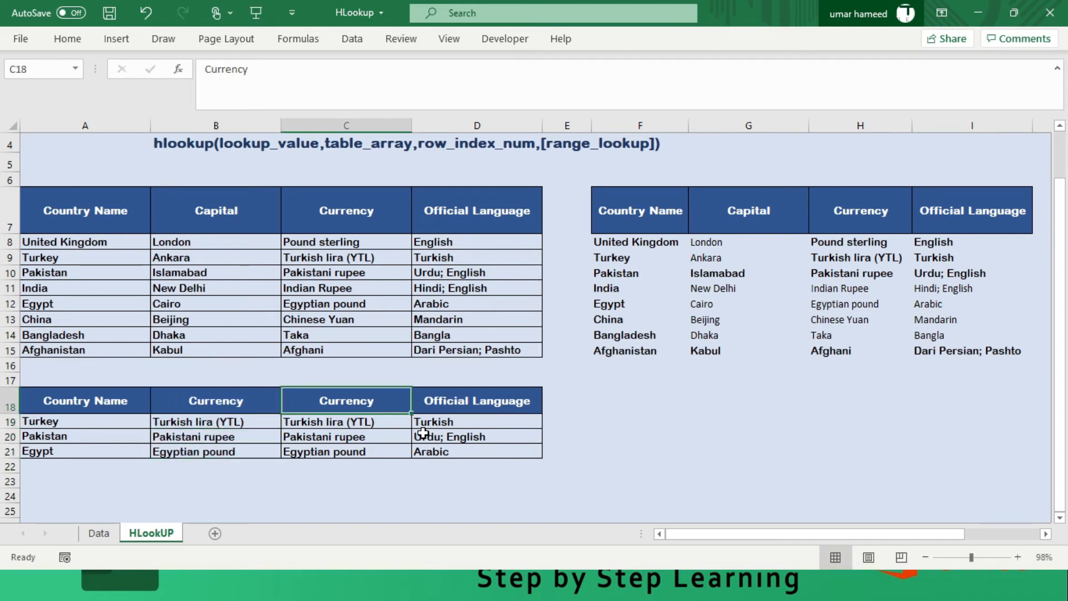
pyautogui.write('Capital')
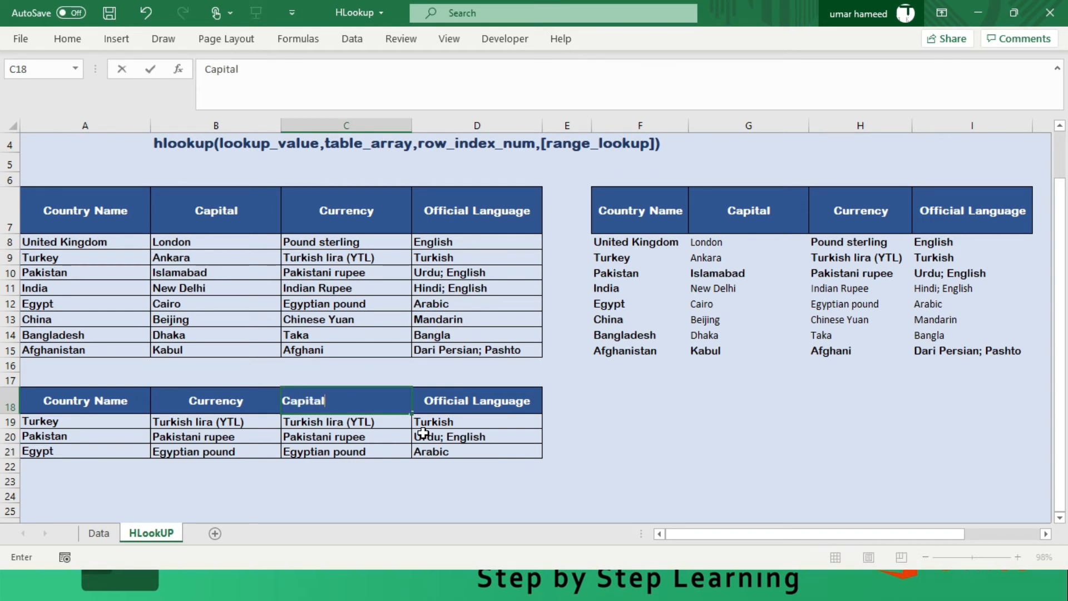
pyautogui.press('Return')
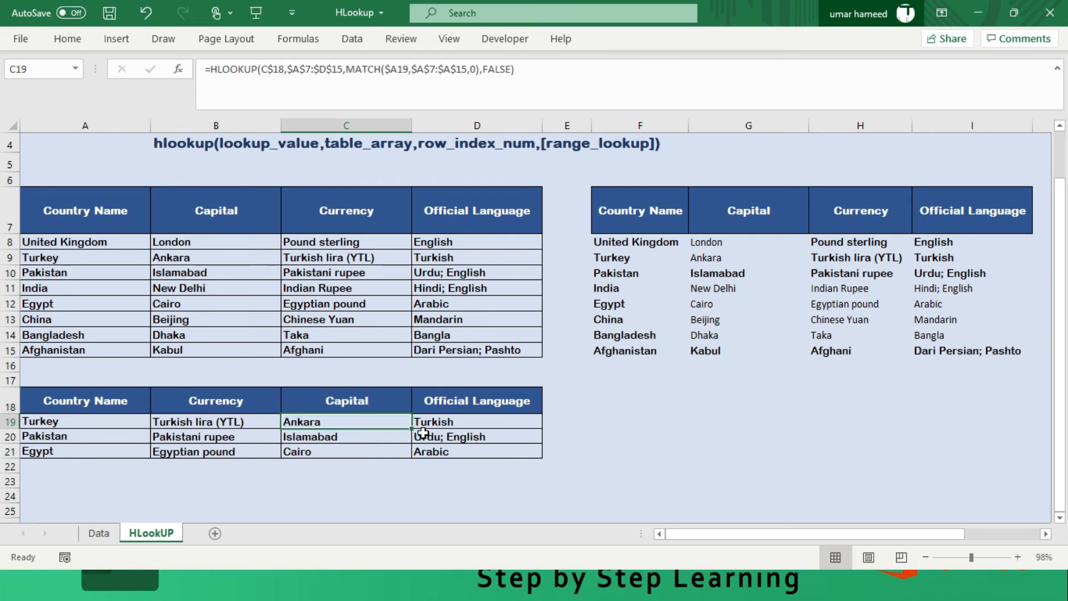
# - Change the header in G7 of the ROWS-based lookup table to Currency
pyautogui.click(751, 214)
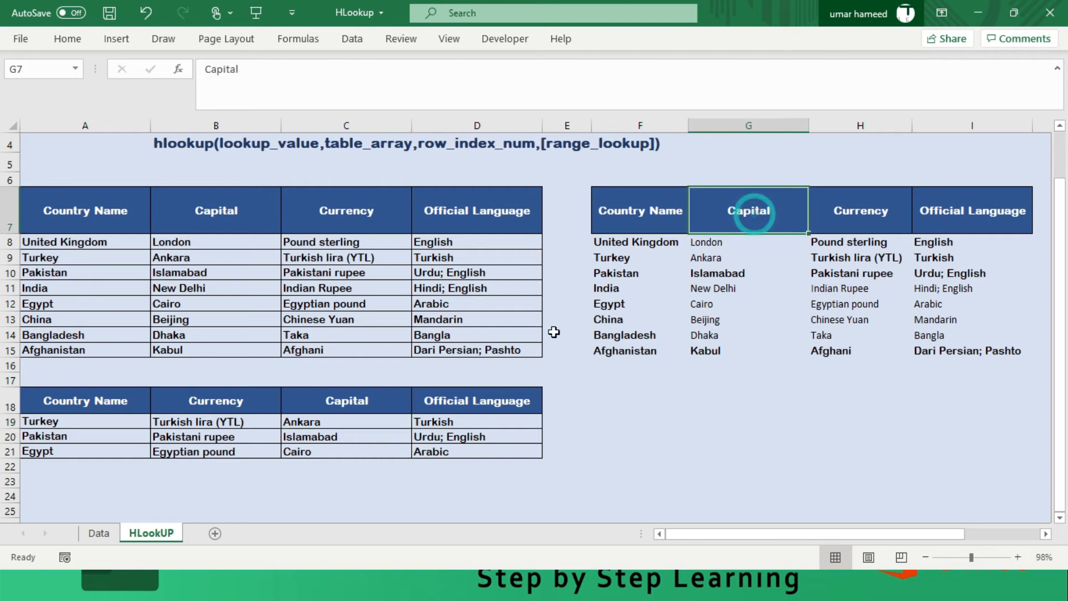
pyautogui.write('Cur')
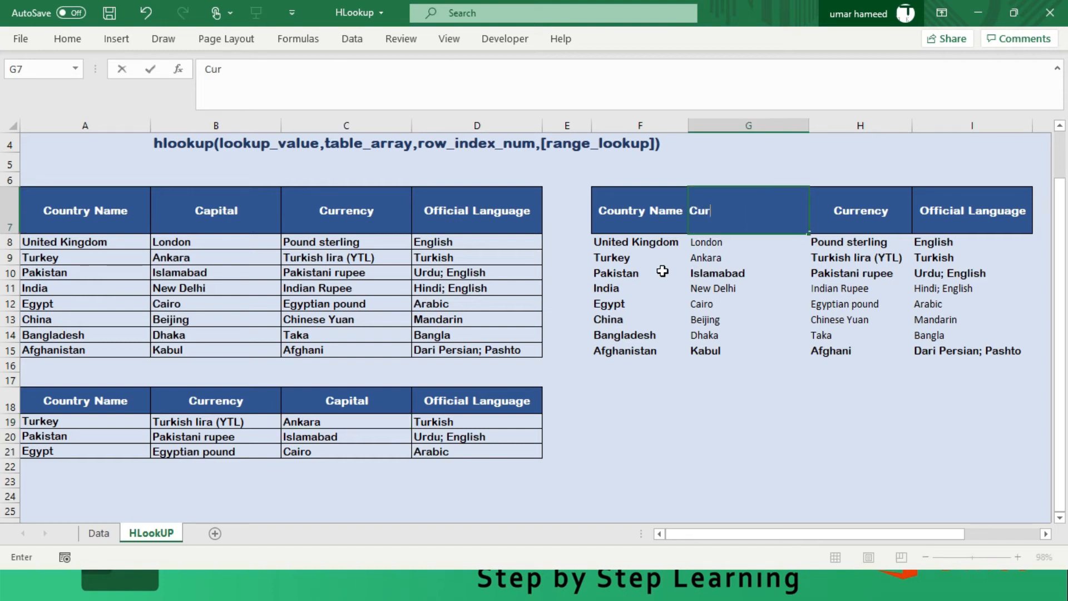
pyautogui.write('rency')
pyautogui.press('Return')
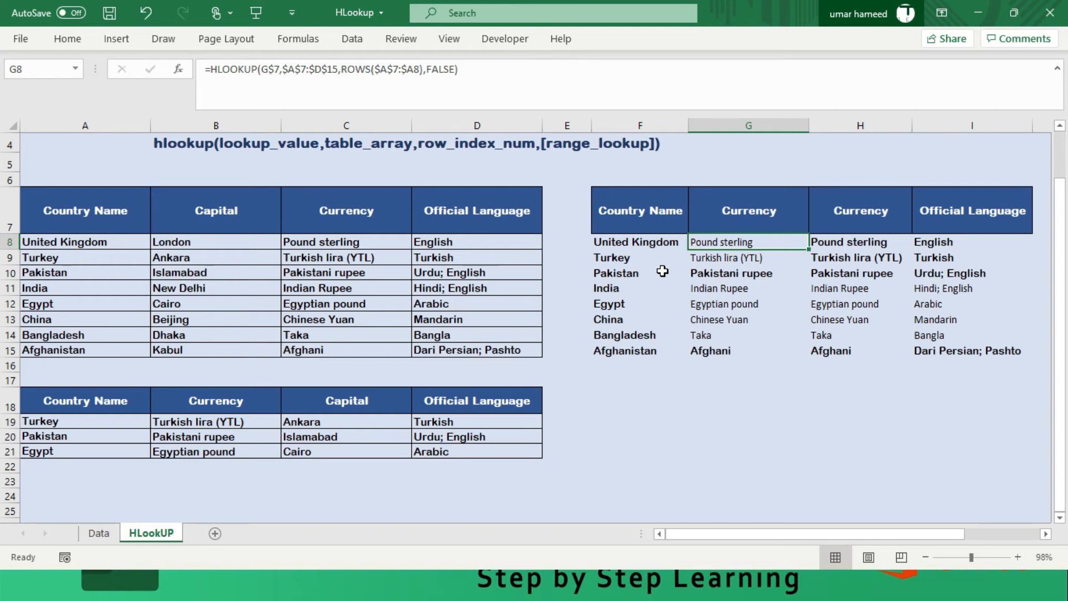
# - Copy the country name formula from F9 into F8 in the ROWS-based table
pyautogui.press('Up')
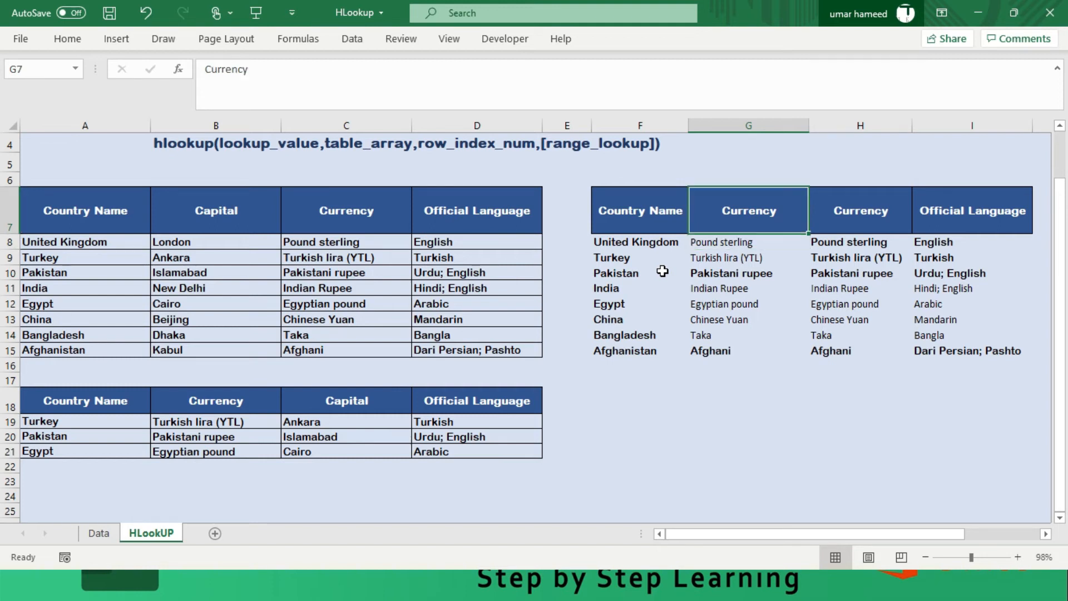
pyautogui.press('Right')
pyautogui.press('Left')
pyautogui.press('Left')
pyautogui.press('Down')
pyautogui.press('Down')
pyautogui.press('Down')
pyautogui.press('Down')
pyautogui.press('Up')
pyautogui.hotkey('ctrl', 'c')
pyautogui.press('Up')
pyautogui.press('Up')
pyautogui.hotkey('ctrl', 'v')
pyautogui.press('Down')
pyautogui.press('Down')
pyautogui.press('Down')
pyautogui.press('Down')
pyautogui.press('Up')
pyautogui.press('Up')
pyautogui.press('Up')
pyautogui.hotkey('ctrl', 'c')
pyautogui.press('Up')
pyautogui.hotkey('ctrl', 'v')
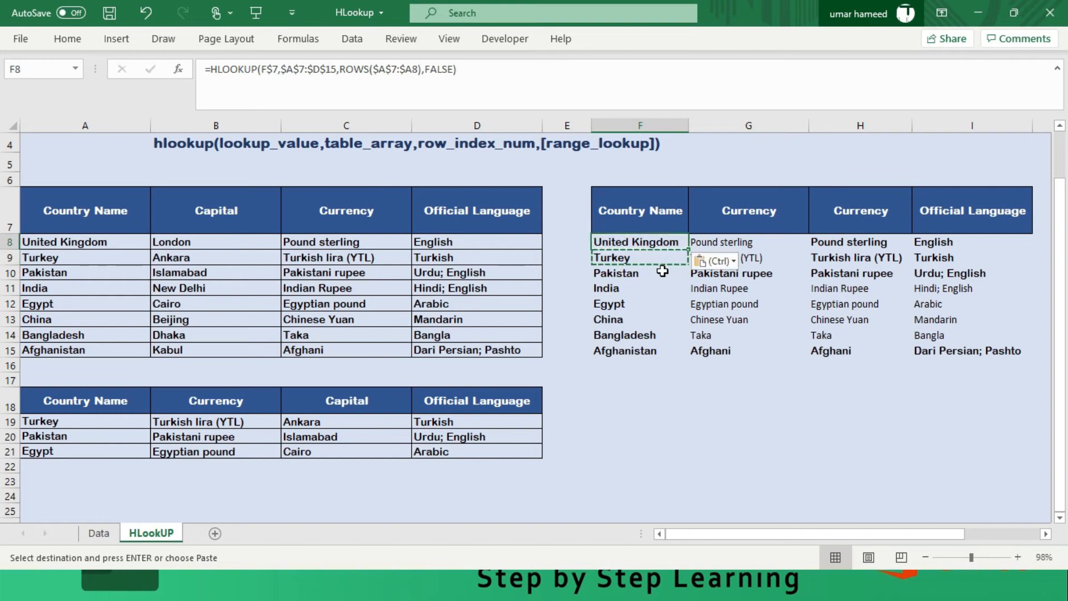
# - Replace the country name in F8 with Pakistan to test the ROWS-based lookup in that row
pyautogui.press('Down')
pyautogui.press('Up')
pyautogui.write('Pakistan')
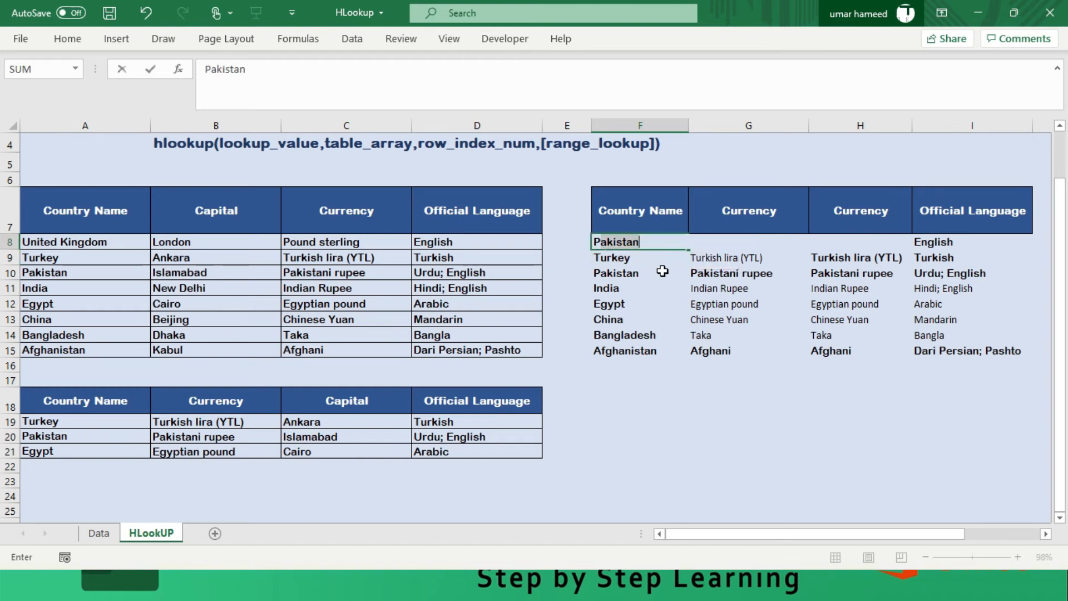
pyautogui.press('Return')
pyautogui.press('Up')
pyautogui.press('Right')
pyautogui.press('Right')
pyautogui.press('Right')
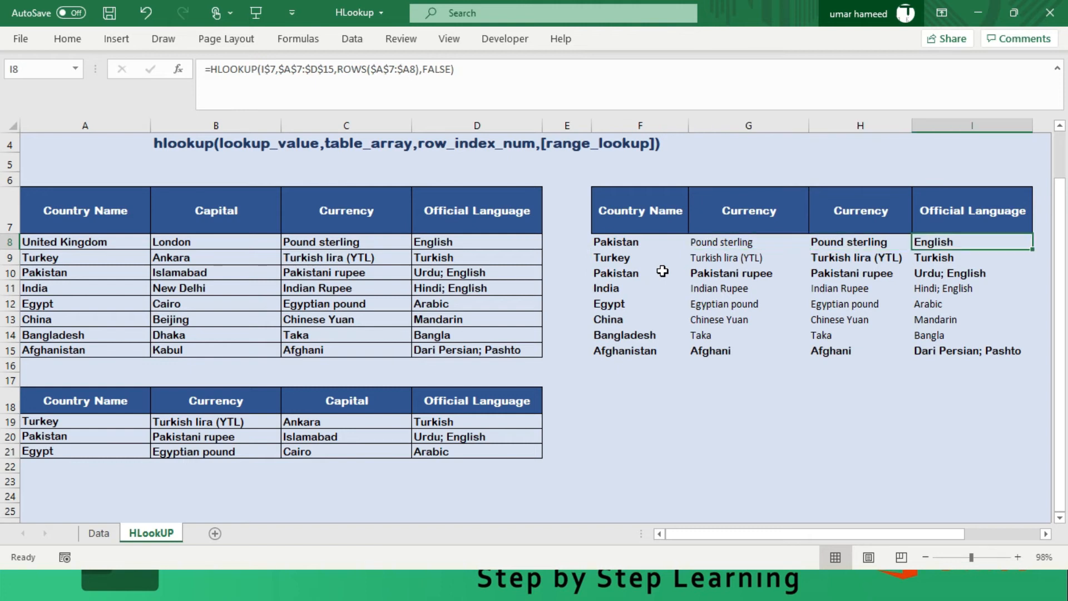
# - Replace the Country Name header in A18 of the lower table with Pakistan
pyautogui.press('Left')
pyautogui.press('Left')
pyautogui.press('Left')
pyautogui.press('Left')
pyautogui.press('Left')
pyautogui.press('Left')
pyautogui.press('Left')
pyautogui.press('Left')
pyautogui.press('Down')
pyautogui.press('Down')
pyautogui.press('Down')
pyautogui.press('Down')
pyautogui.press('Down')
pyautogui.press('Down')
pyautogui.press('Down')
pyautogui.press('Down')
pyautogui.press('Down')
pyautogui.press('Down')
pyautogui.press('Down')
pyautogui.press('Down')
pyautogui.press('Down')
pyautogui.press('Up')
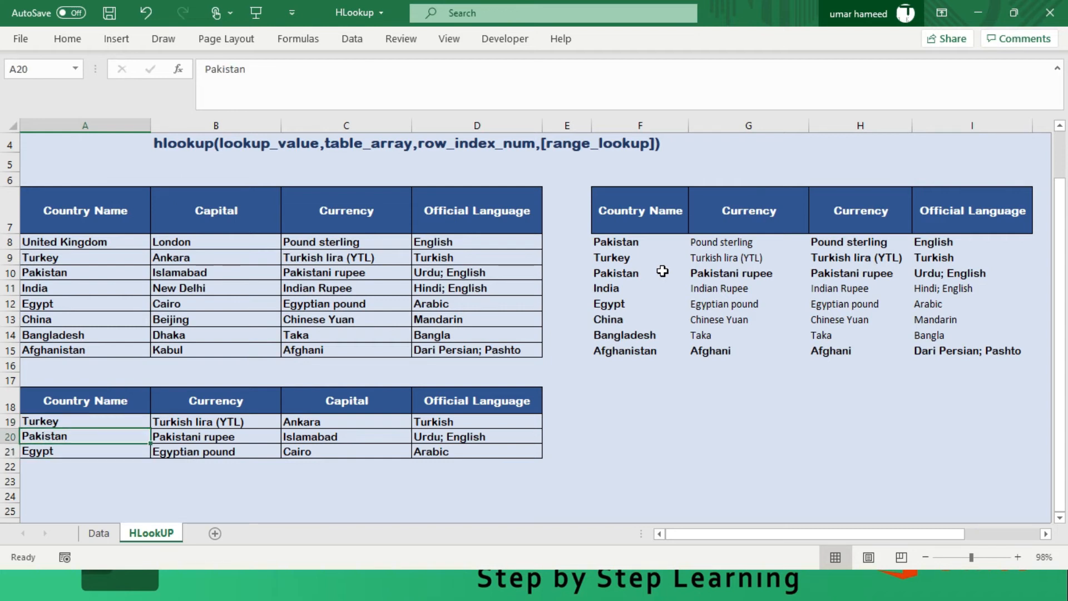
pyautogui.press('Up')
pyautogui.press('Up')
pyautogui.hotkey('ctrl', 'v')
pyautogui.press('Down')
pyautogui.press('Down')
pyautogui.press('Up')
pyautogui.press('Up')
pyautogui.press('Up')
pyautogui.press('Up')
pyautogui.press('Up')
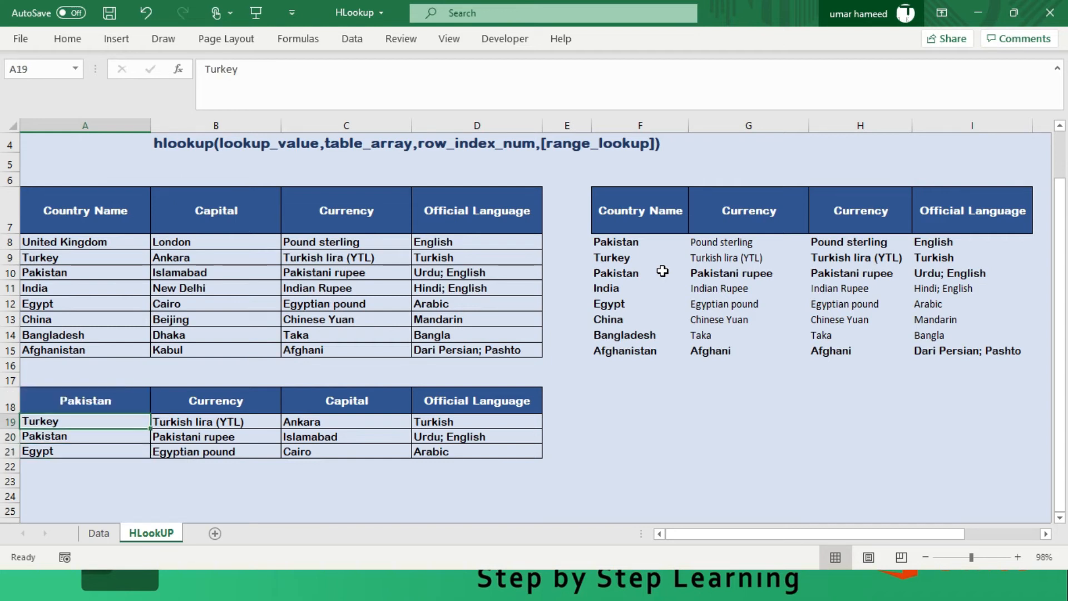
pyautogui.write('Pakistan')
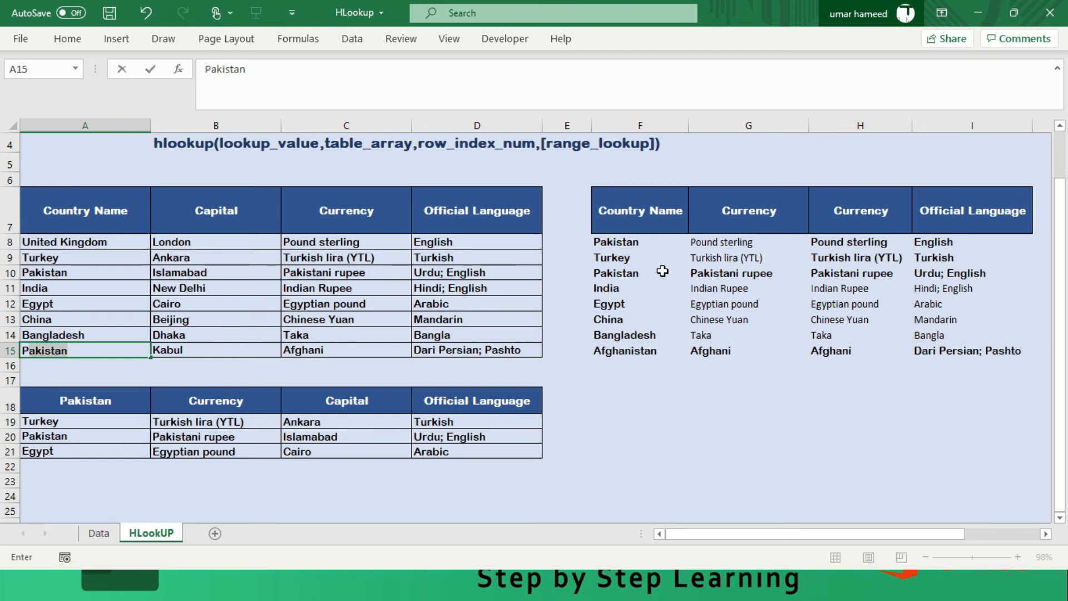
pyautogui.press('Escape')
# - Change the country in A19 to Pakistan to test the MATCH-based lookup
pyautogui.click(70, 422)
pyautogui.press('BackSpace')
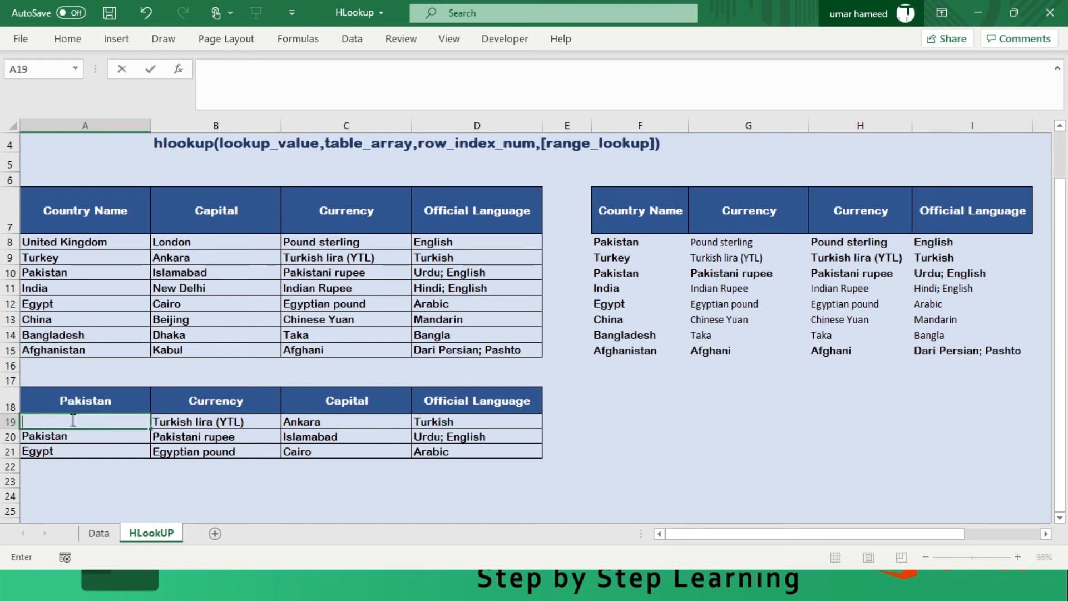
pyautogui.write('Pakistan')
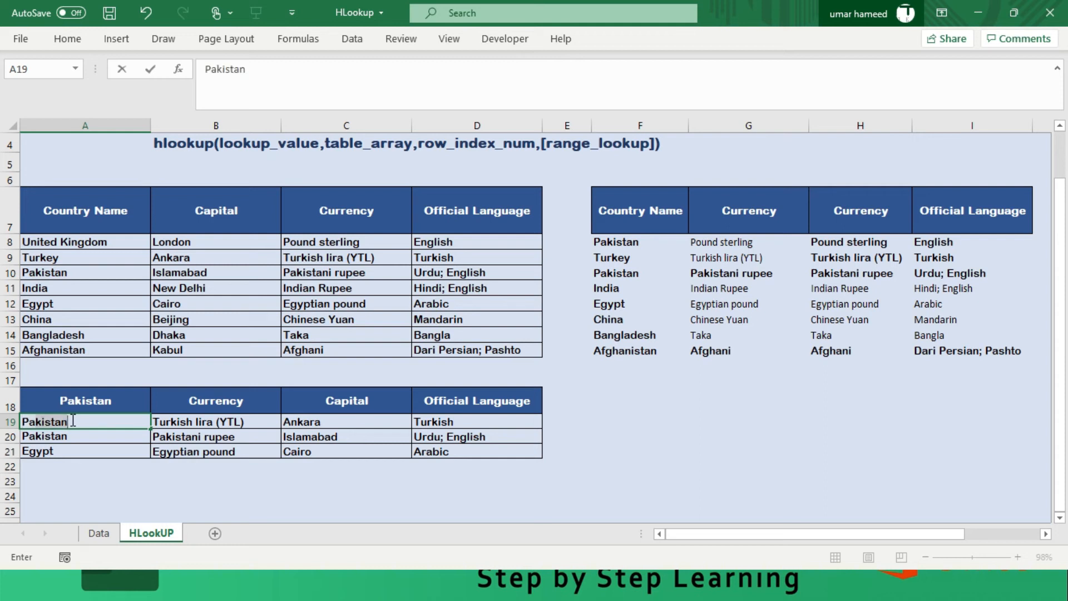
pyautogui.press('Return')
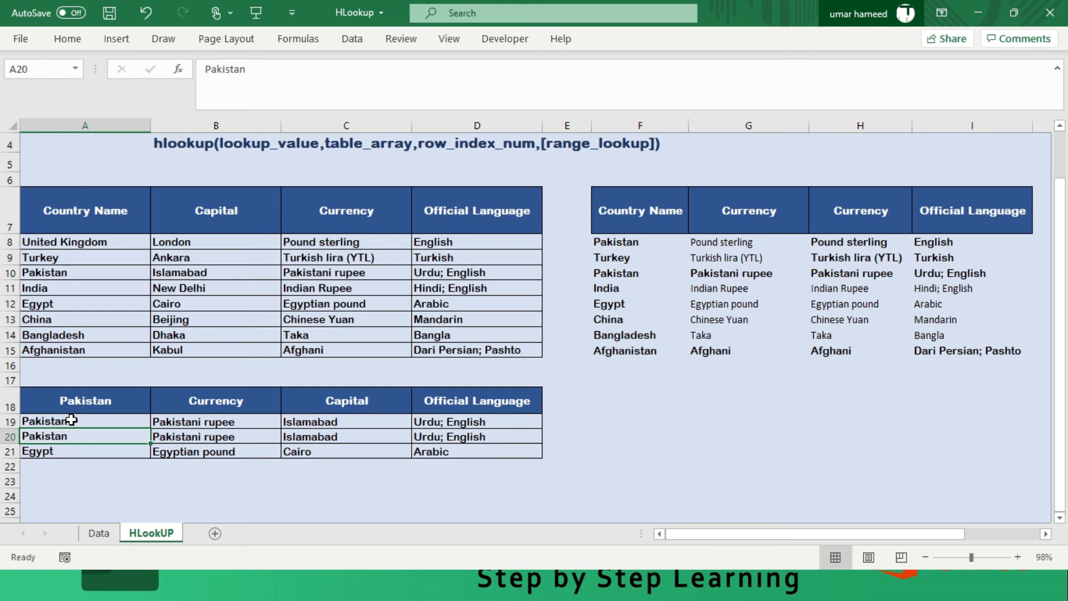
pyautogui.press('Up')
pyautogui.press('Right')
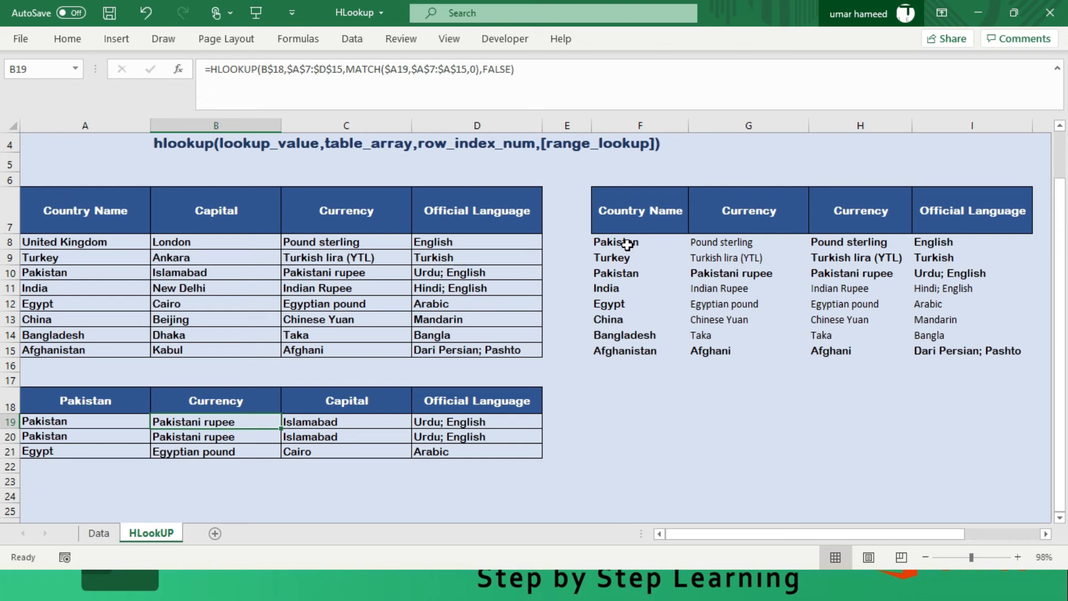
pyautogui.click(741, 207)
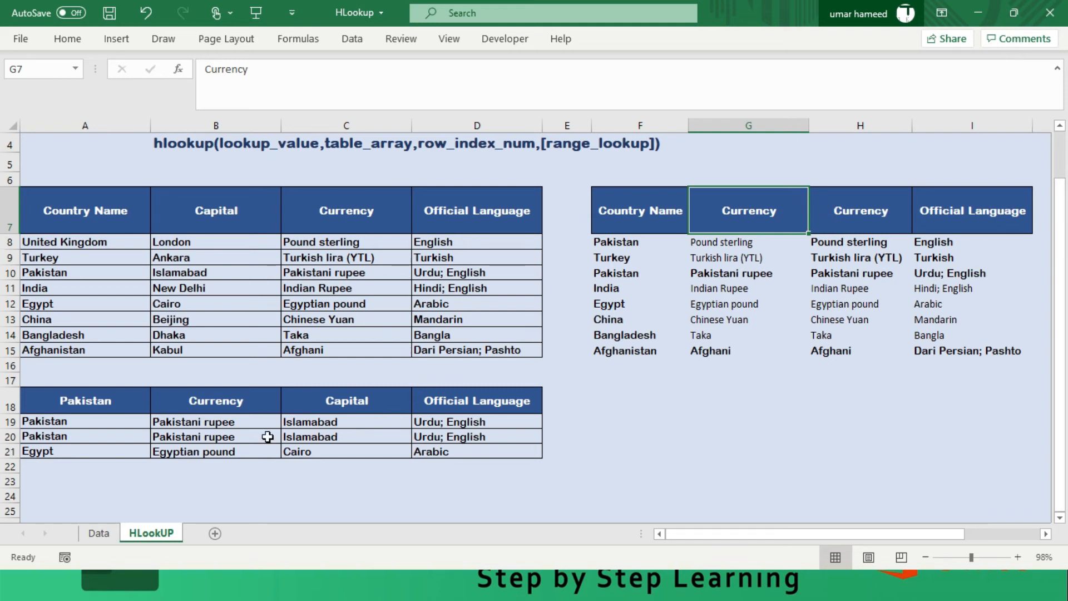
# - Change the country in A21, the last row of the lower table, to India
pyautogui.click(58, 450)
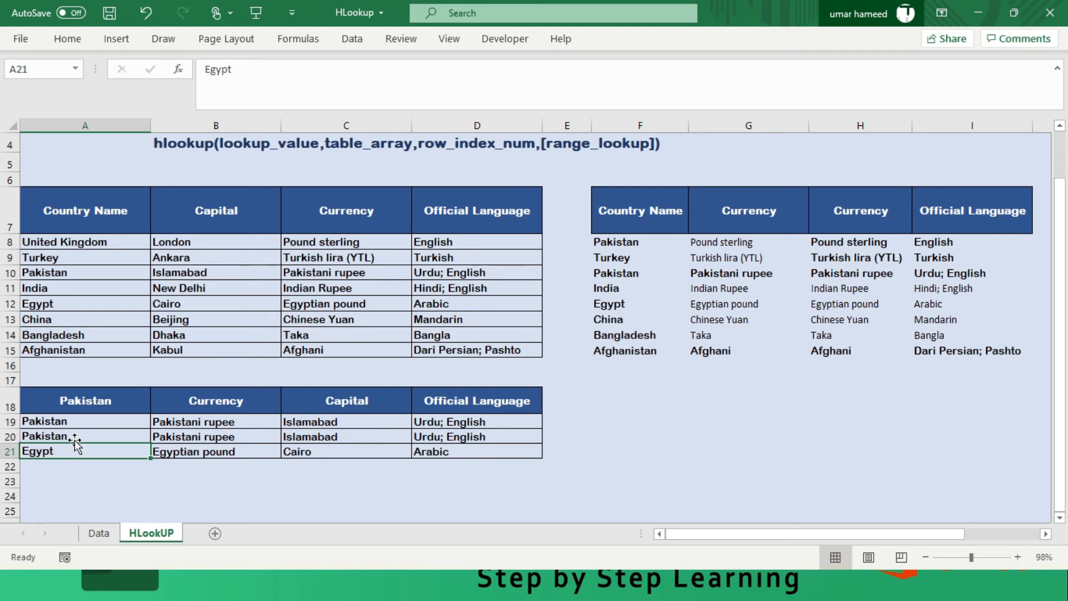
pyautogui.write('IIInd')
pyautogui.press('BackSpace')
pyautogui.press('BackSpace')
pyautogui.press('BackSpace')
pyautogui.press('BackSpace')
pyautogui.write('ndia')
pyautogui.press('Return')
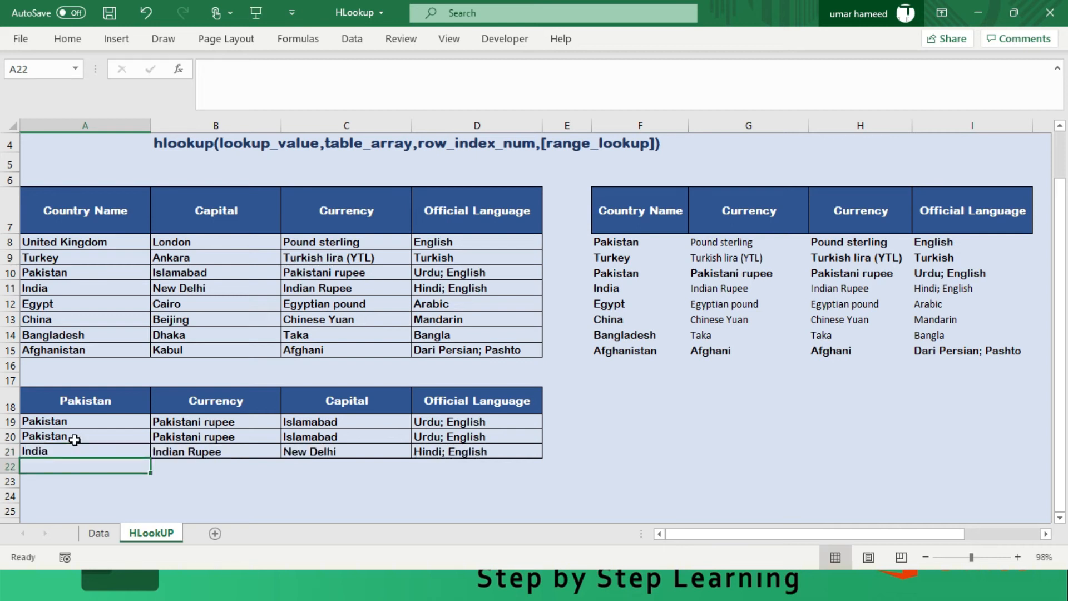
# - Review the country rows and their lookup results in A19:D21 of the lower table
pyautogui.press('Up')
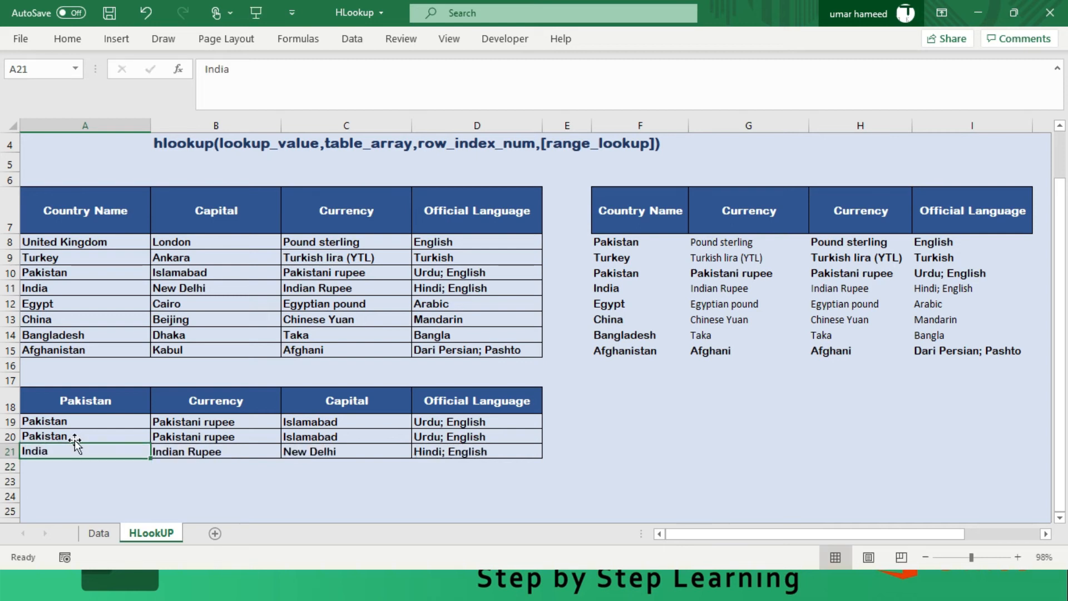
pyautogui.press('Up')
pyautogui.press('Up')
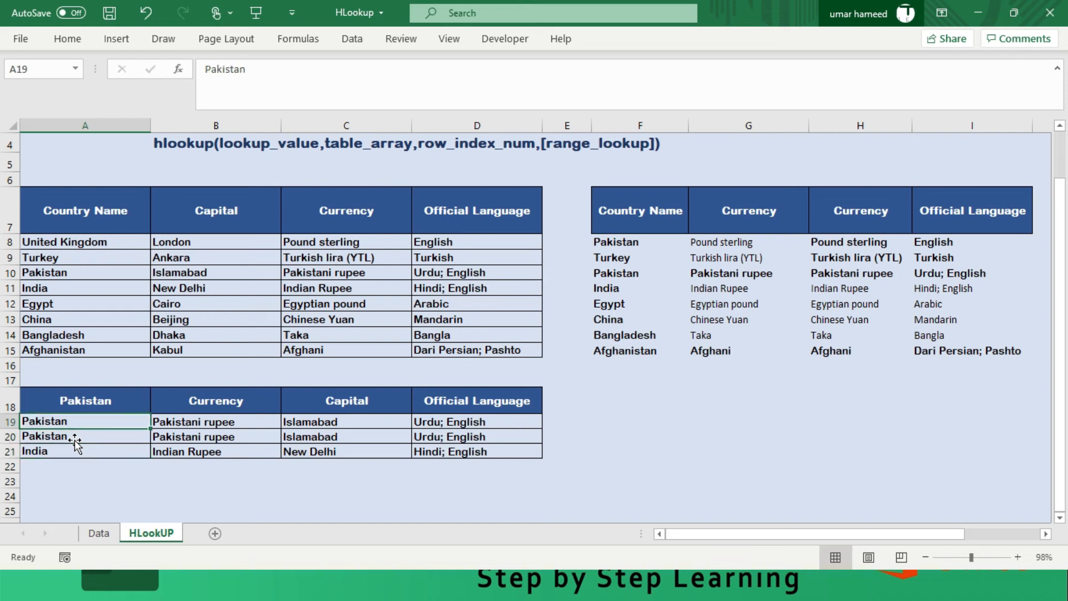
pyautogui.hotkey('shift', 'Right')
pyautogui.hotkey('shift', 'Right')
pyautogui.hotkey('shift', 'Right')
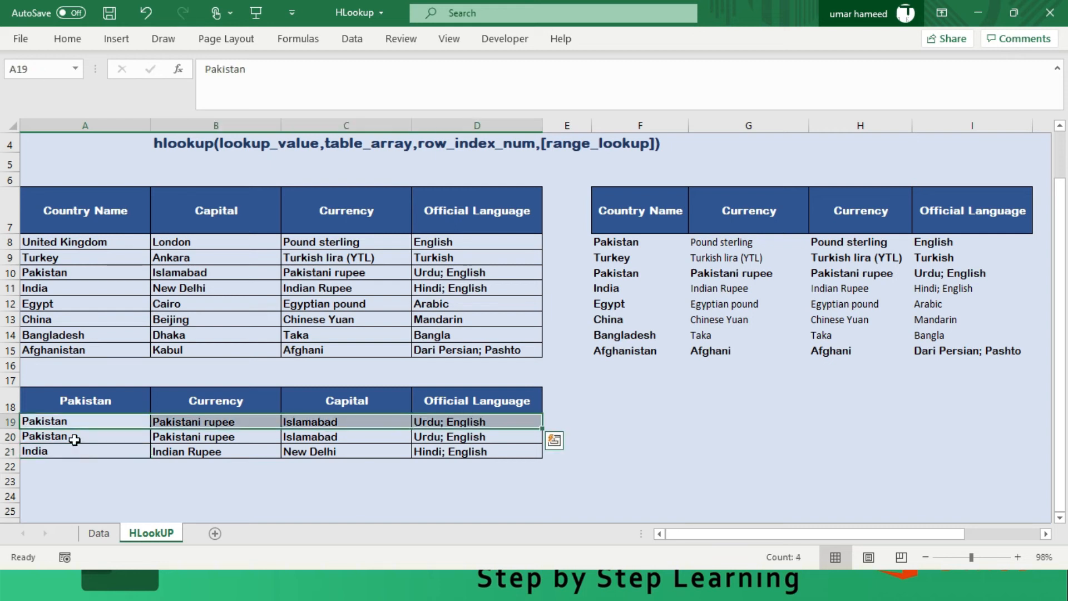
pyautogui.hotkey('shift', 'Down')
pyautogui.hotkey('shift', 'Down')
pyautogui.hotkey('shift', 'Down')
pyautogui.press('Up')
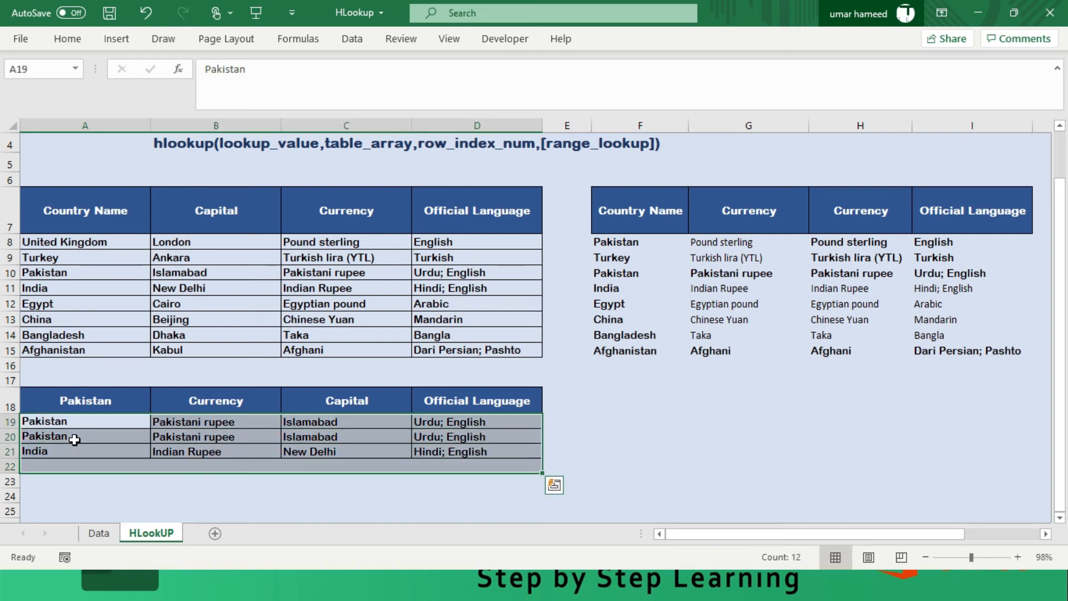
pyautogui.press('Down')
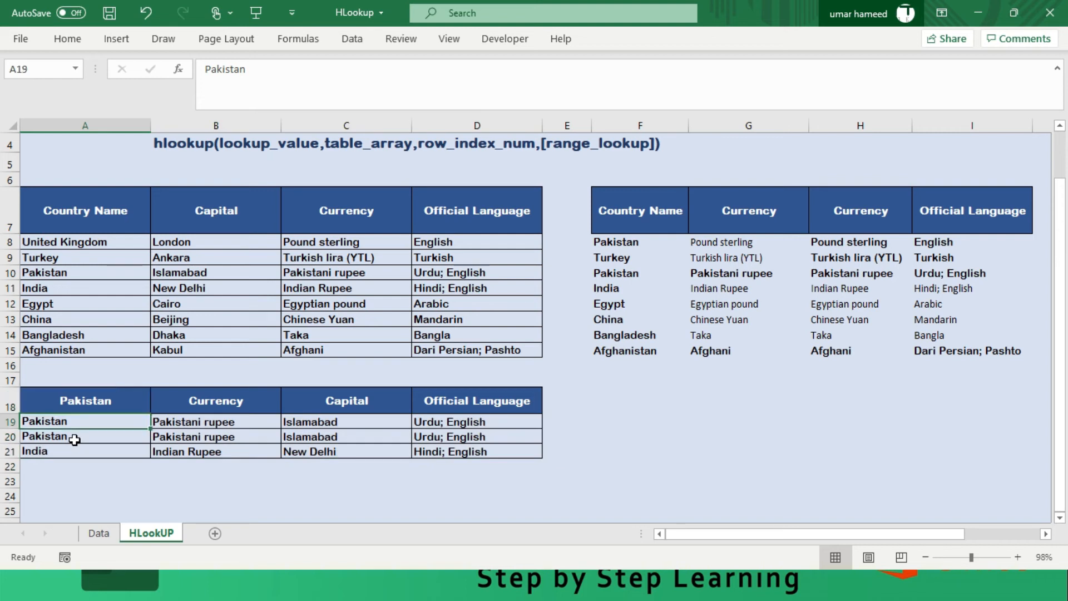
# - Clear the country names and lookup results from A19:D21 of the lower table
pyautogui.hotkey('shift', 'Right')
pyautogui.hotkey('shift', 'Right')
pyautogui.hotkey('shift', 'Right')
pyautogui.hotkey('shift', 'Down')
pyautogui.hotkey('shift', 'Down')
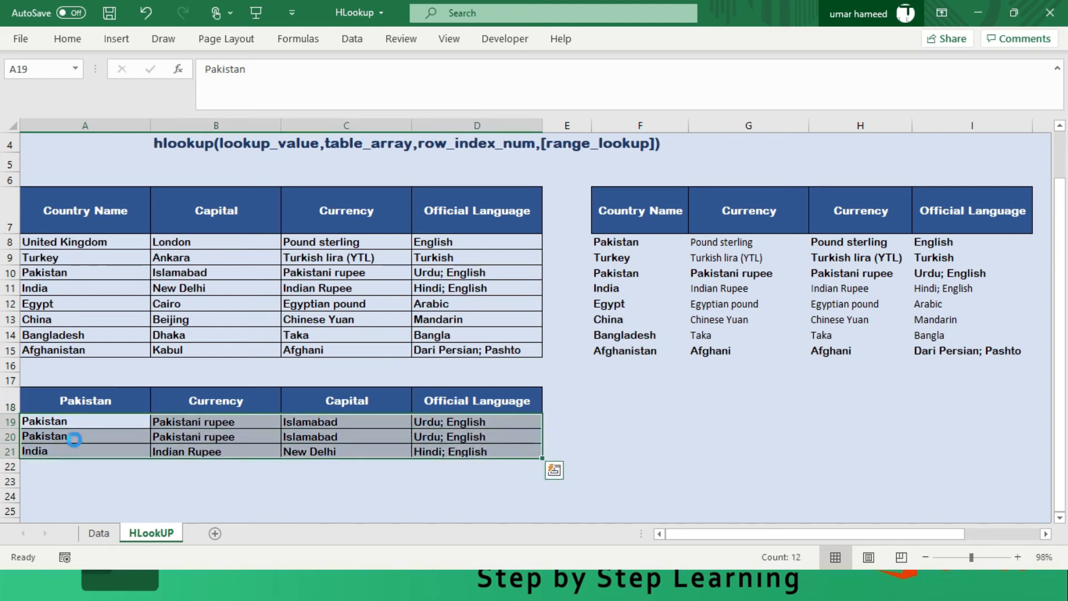
pyautogui.press('Delete')
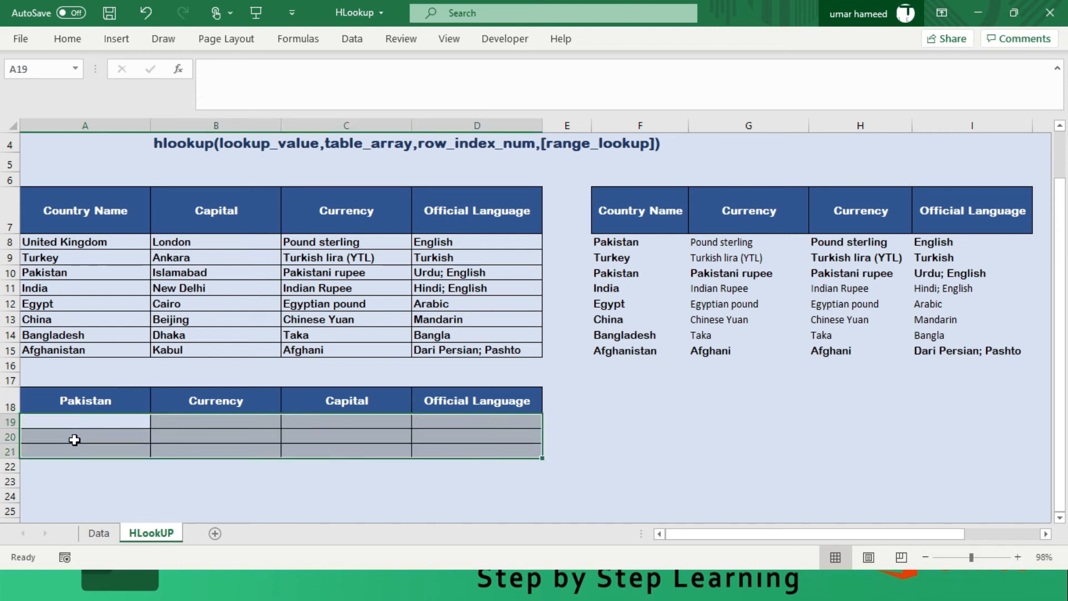
# - Copy Pakistan from A10 of the upper table into A19, leaving A20 and A21 empty
pyautogui.click(55, 277)
pyautogui.hotkey('ctrl', 'c')
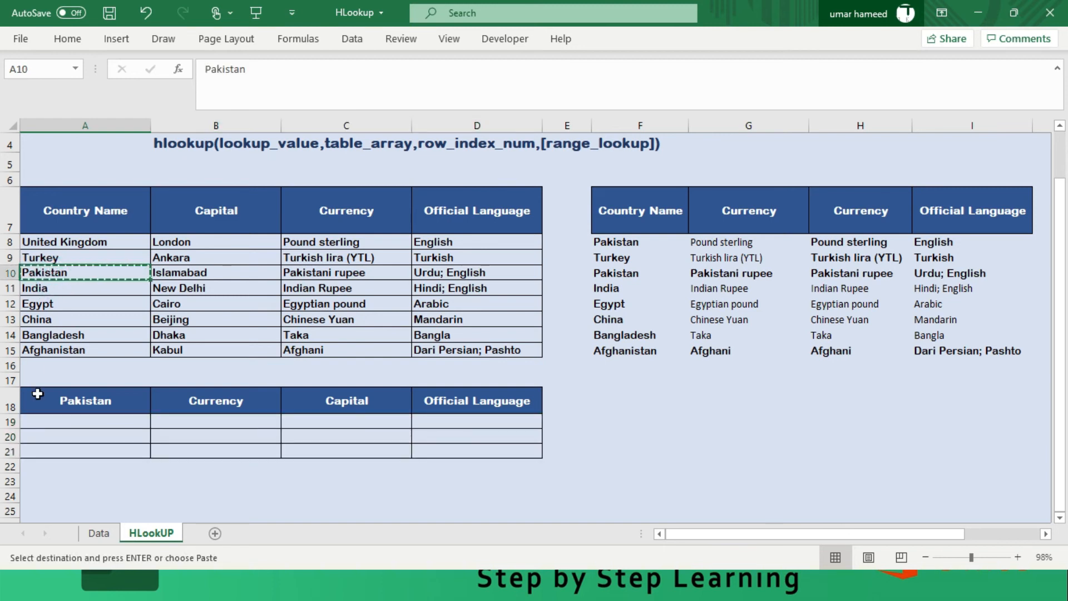
pyautogui.click(59, 421)
pyautogui.click(62, 449)
pyautogui.keyDown('ctrl'); pyautogui.click(65, 417); pyautogui.keyUp('ctrl')
pyautogui.hotkey('ctrl', 'v')
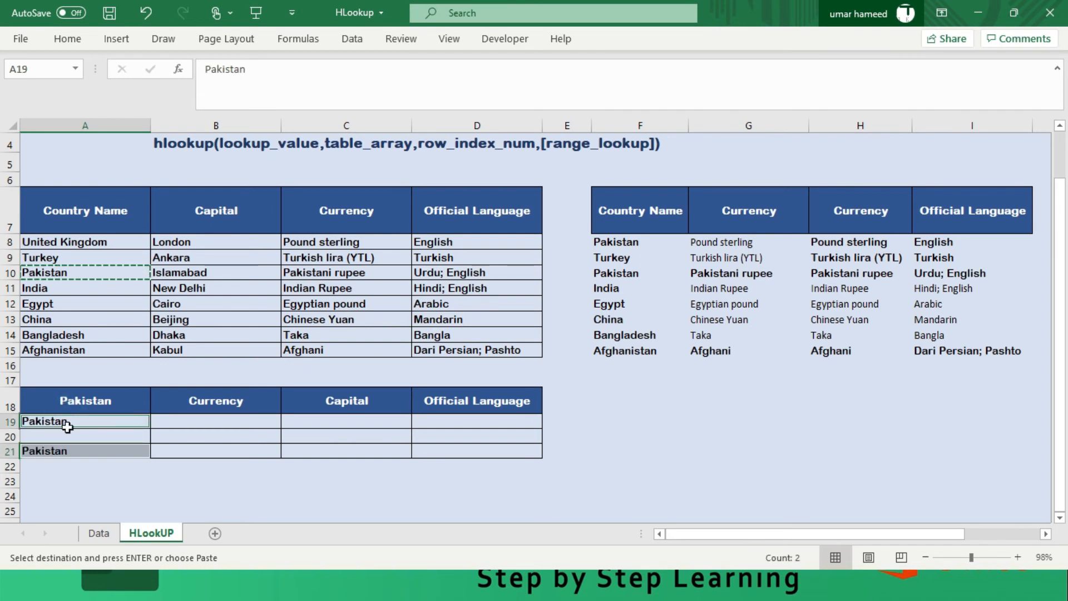
pyautogui.click(69, 436)
pyautogui.click(69, 449)
pyautogui.press('Delete')
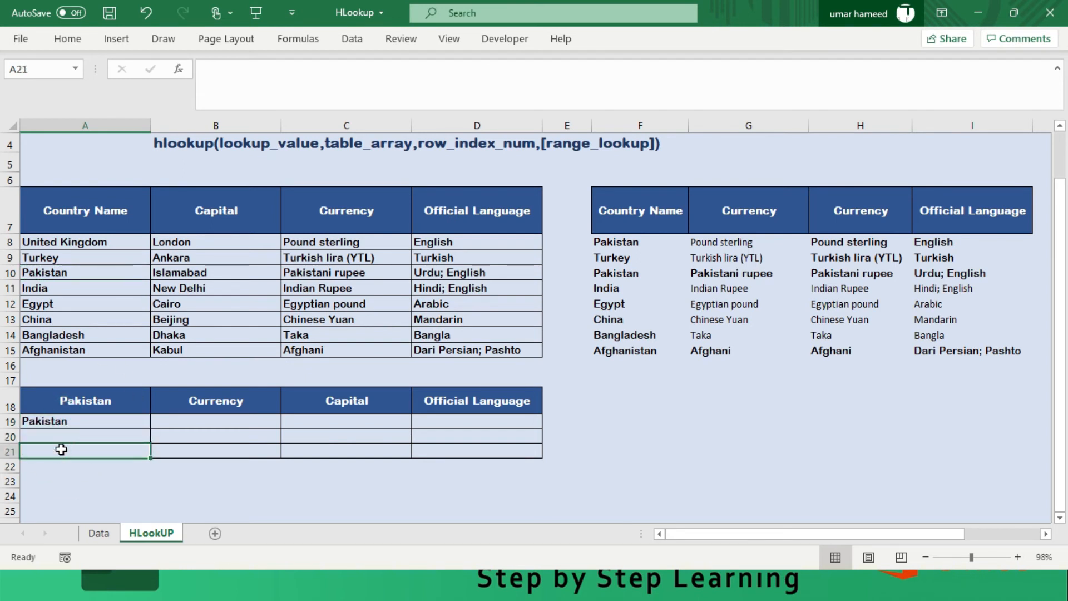
# - Copy China from A13 into A20 and Bangladesh from A14 into A21 of the lower table
pyautogui.click(54, 319)
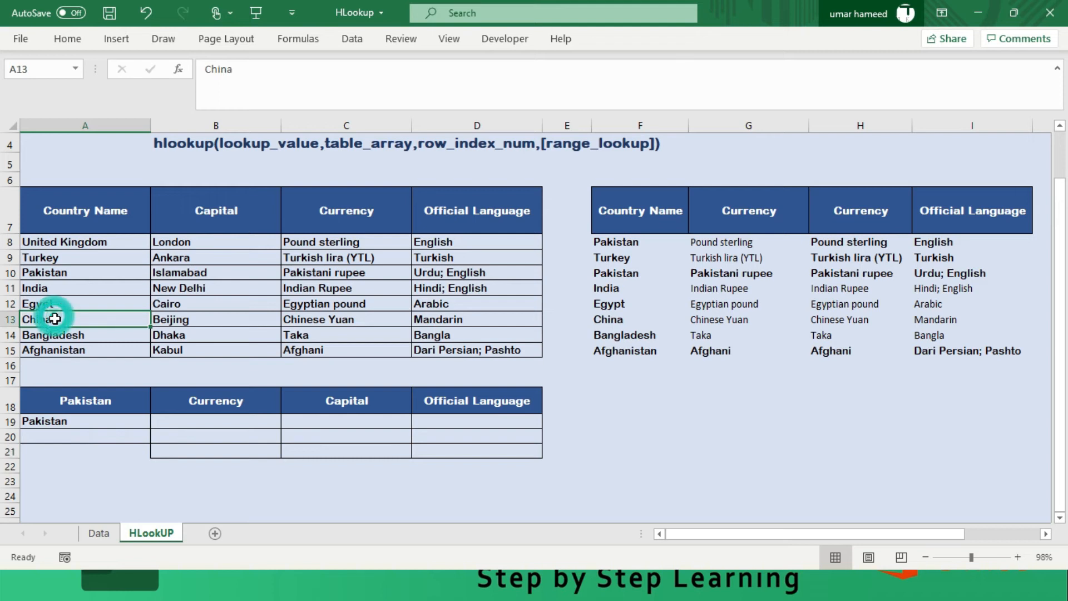
pyautogui.hotkey('ctrl', 'c')
pyautogui.click(62, 436)
pyautogui.hotkey('ctrl', 'v')
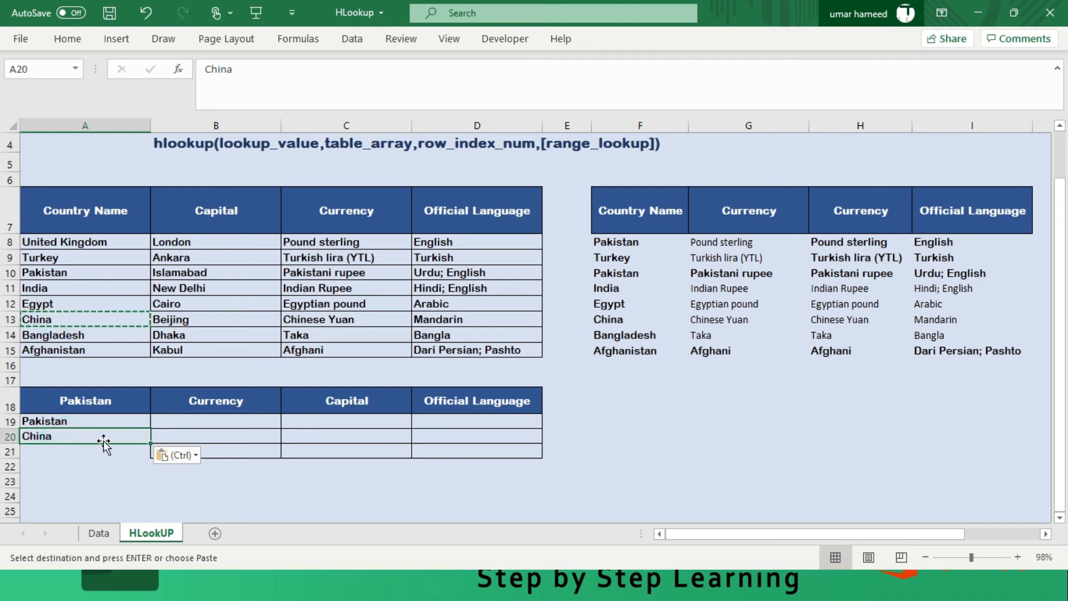
pyautogui.click(78, 336)
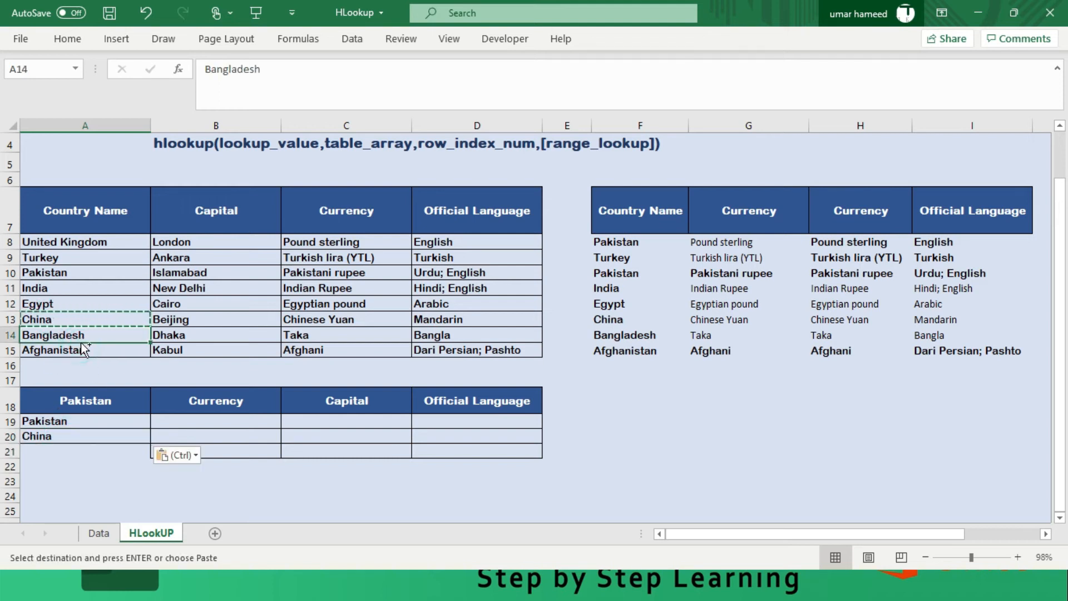
pyautogui.hotkey('ctrl', 'c')
pyautogui.click(55, 452)
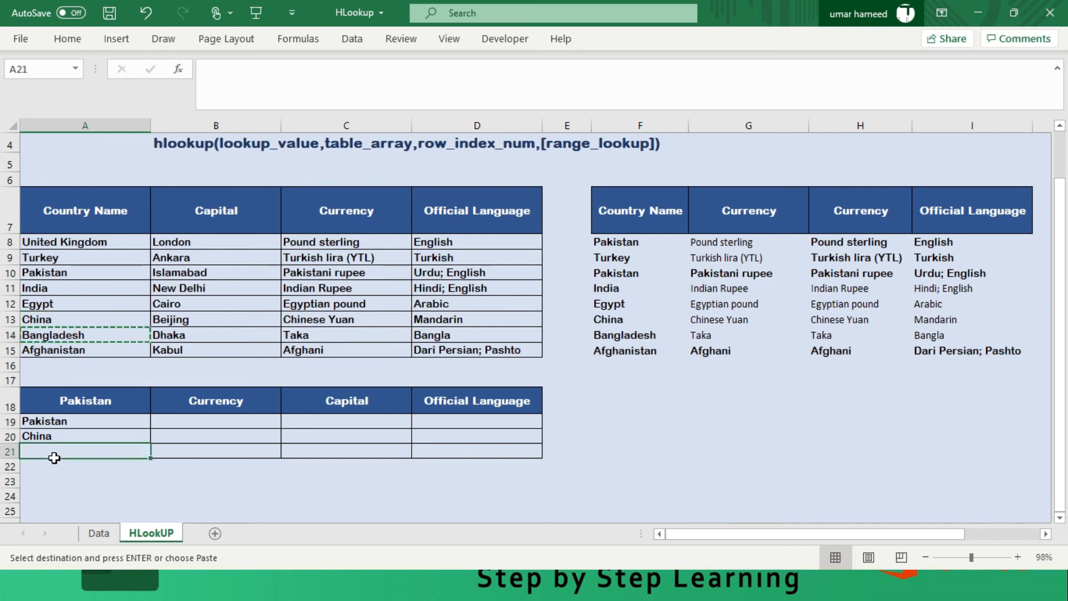
pyautogui.hotkey('ctrl', 'v')
pyautogui.click(301, 495)
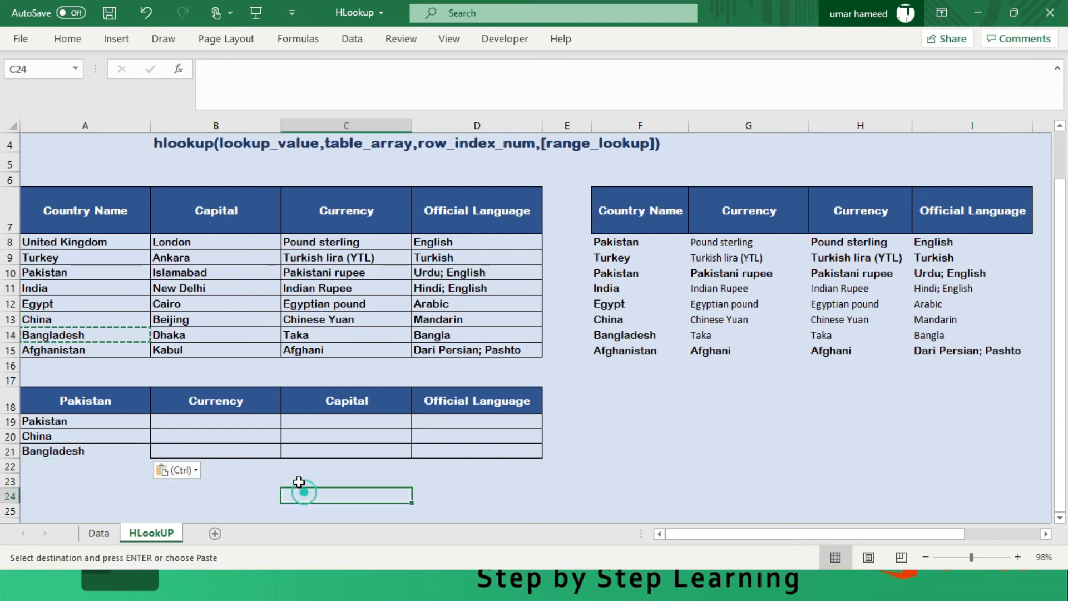
# - Enter =HLOOKUP(B$18,Data!$A$1:$D$199,MATCH($A19,Data!$A$1:$A$199,0),FALSE) in B19 and fill it across B19:D21
pyautogui.click(248, 421)
pyautogui.click(94, 534)
pyautogui.scroll(11, 124, 479)
pyautogui.scroll(20, 125, 479)
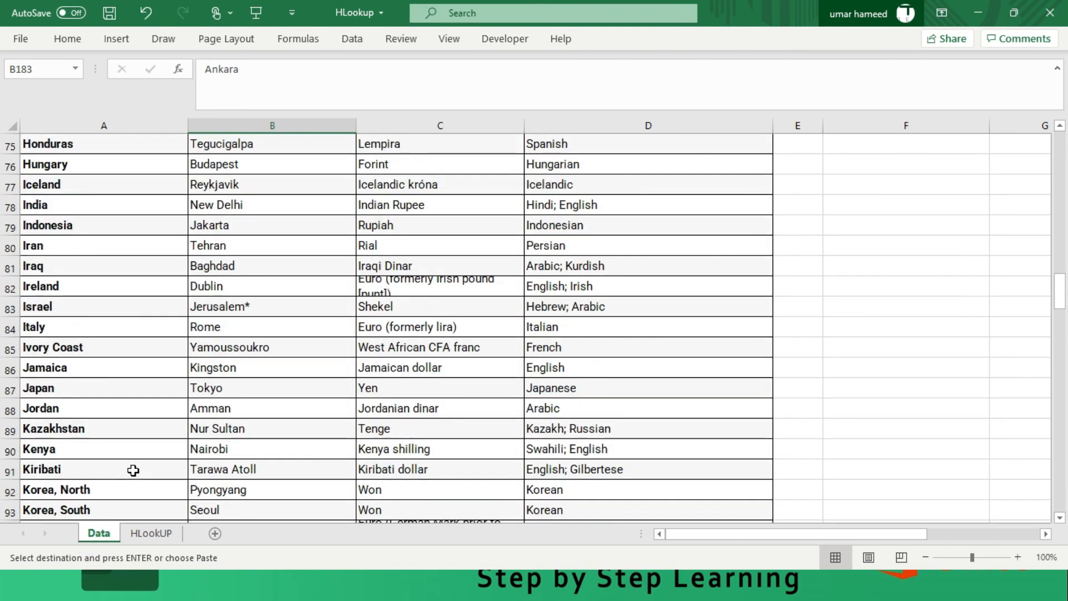
pyautogui.hotkey('ctrl', 'Home')
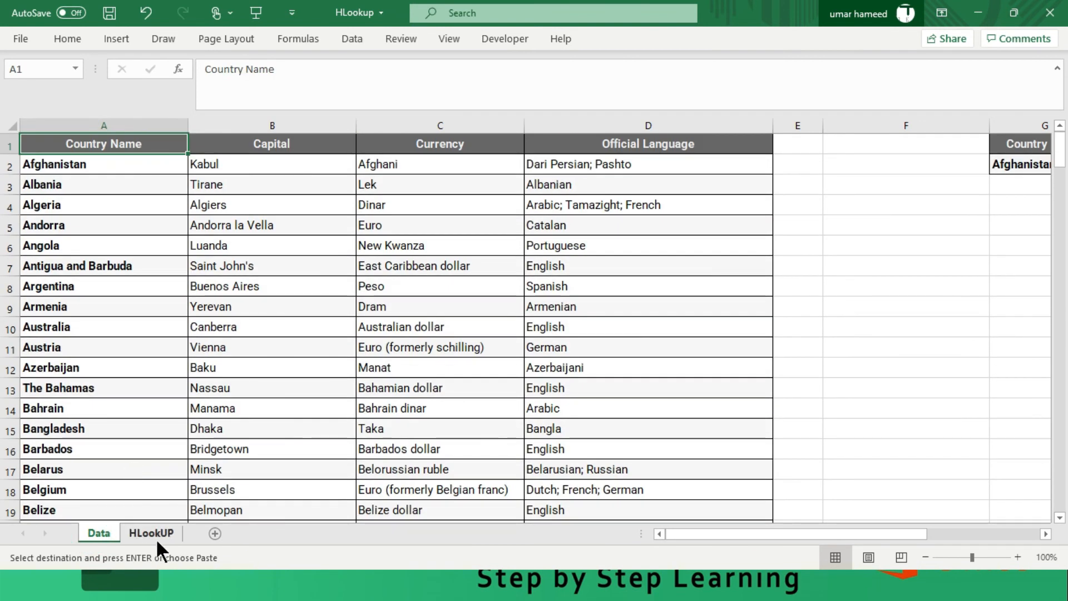
pyautogui.click(147, 531)
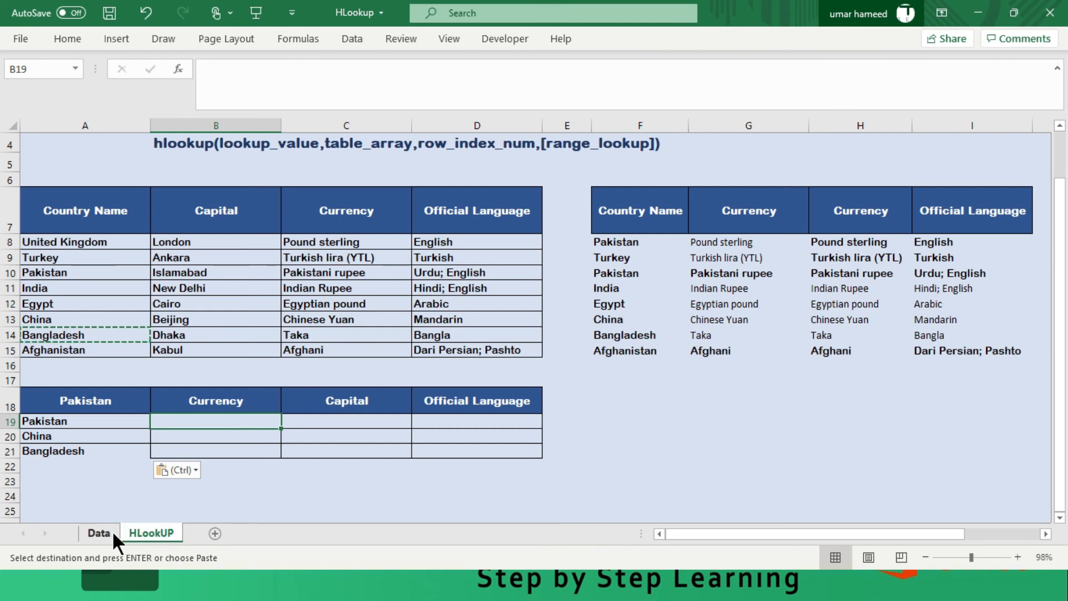
pyautogui.press('Return')
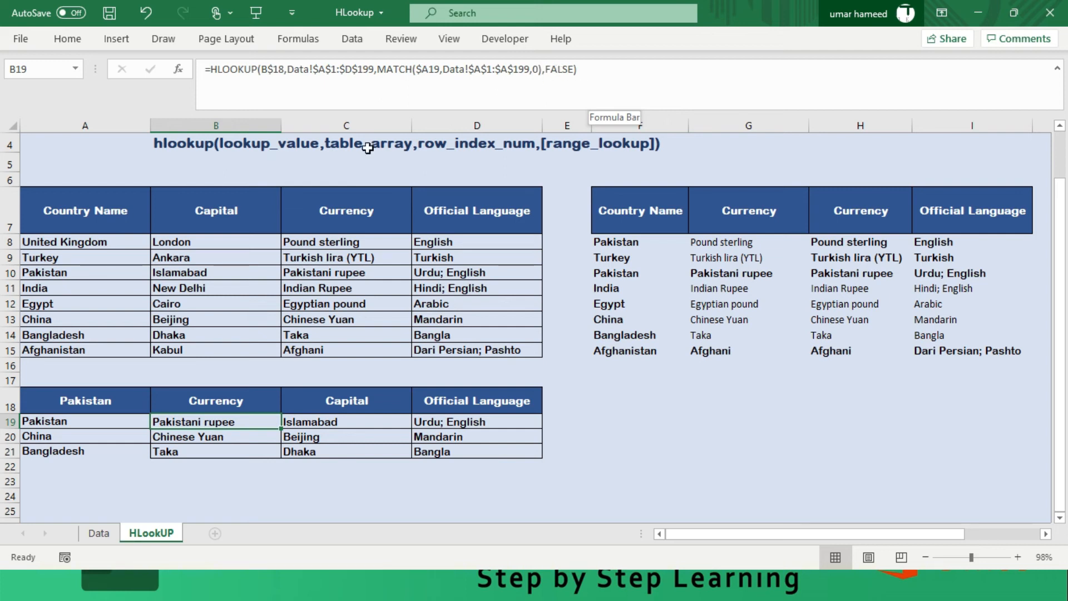
# - Restore the Country Name header in A18 of the lower table by copying it from A7
pyautogui.click(136, 201)
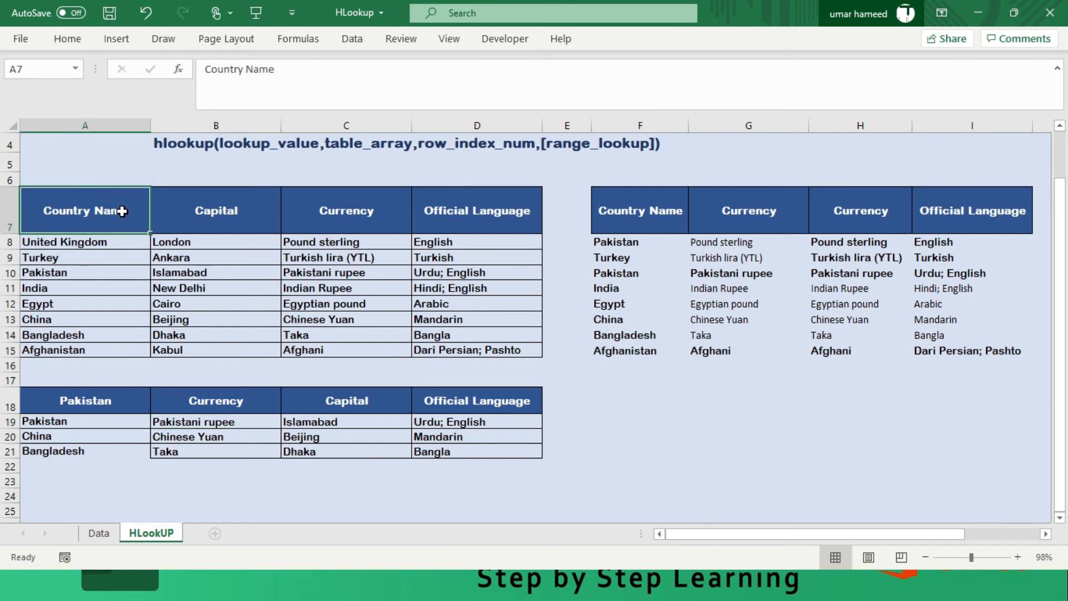
pyautogui.hotkey('ctrl', 'c')
pyautogui.click(102, 410)
pyautogui.hotkey('ctrl', 'v')
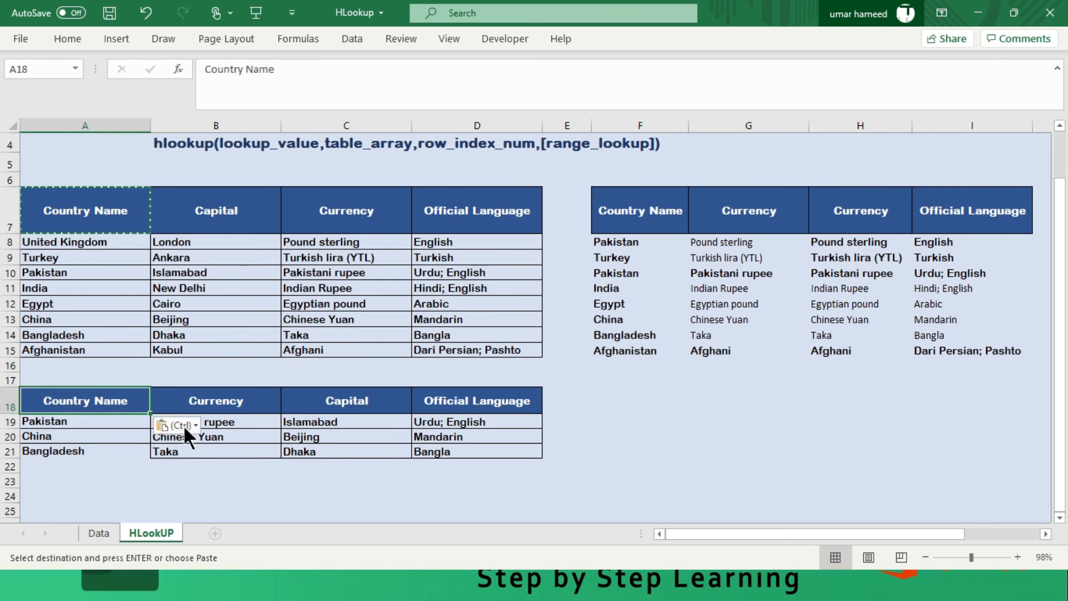
pyautogui.click(608, 400)
pyautogui.click(86, 454)
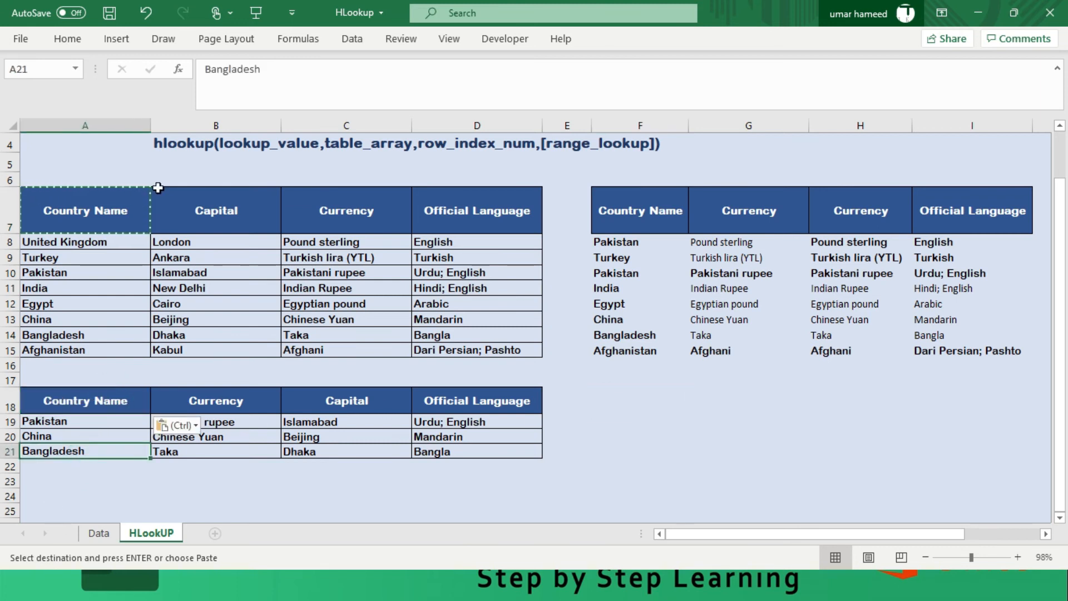
pyautogui.press('alt')
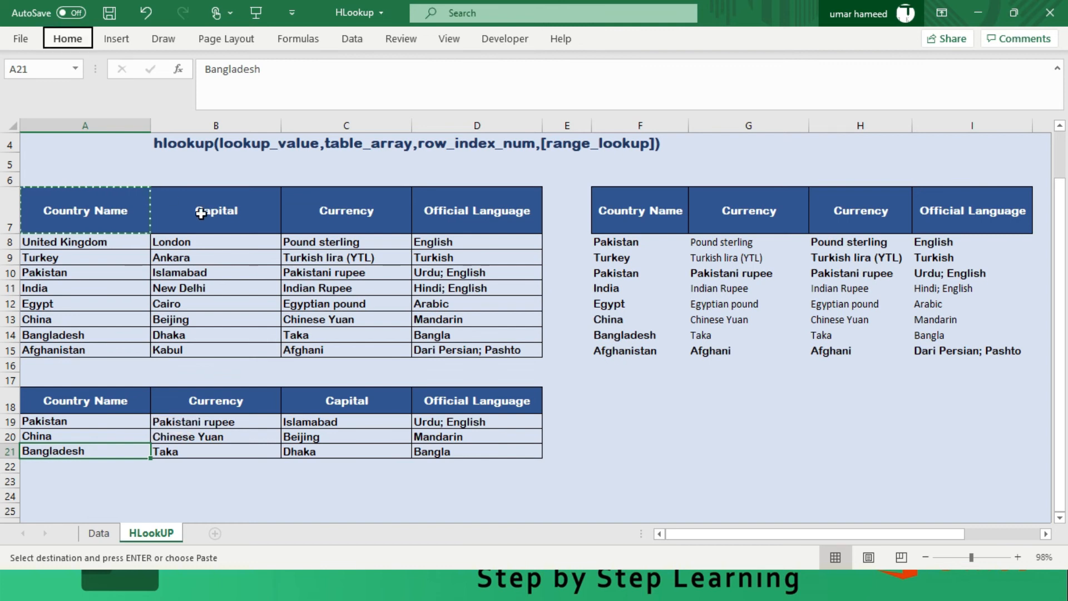
pyautogui.click(561, 392)
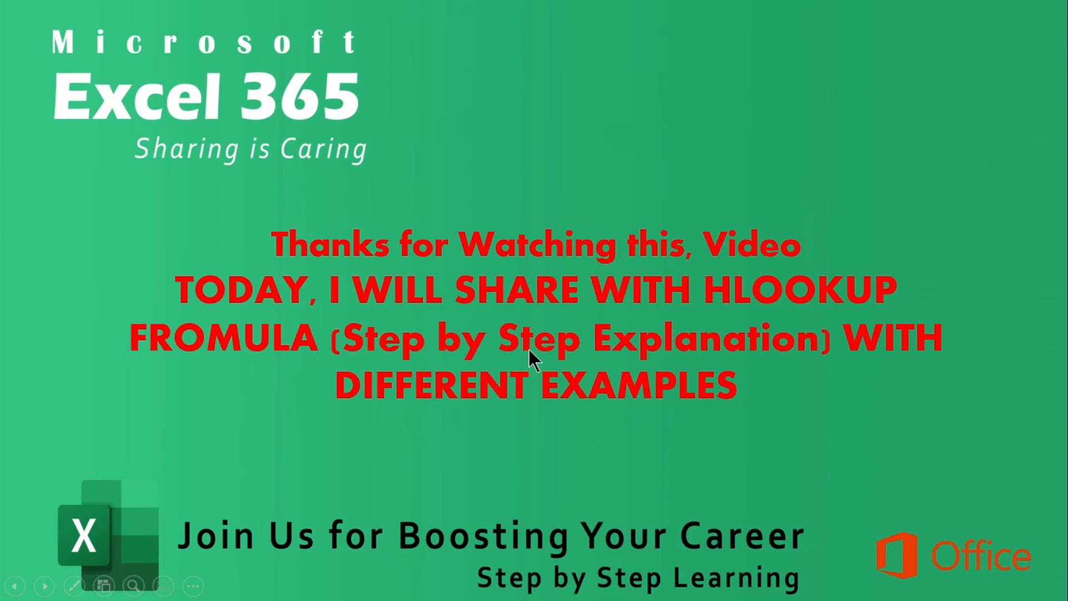
pyautogui.click(528, 349)
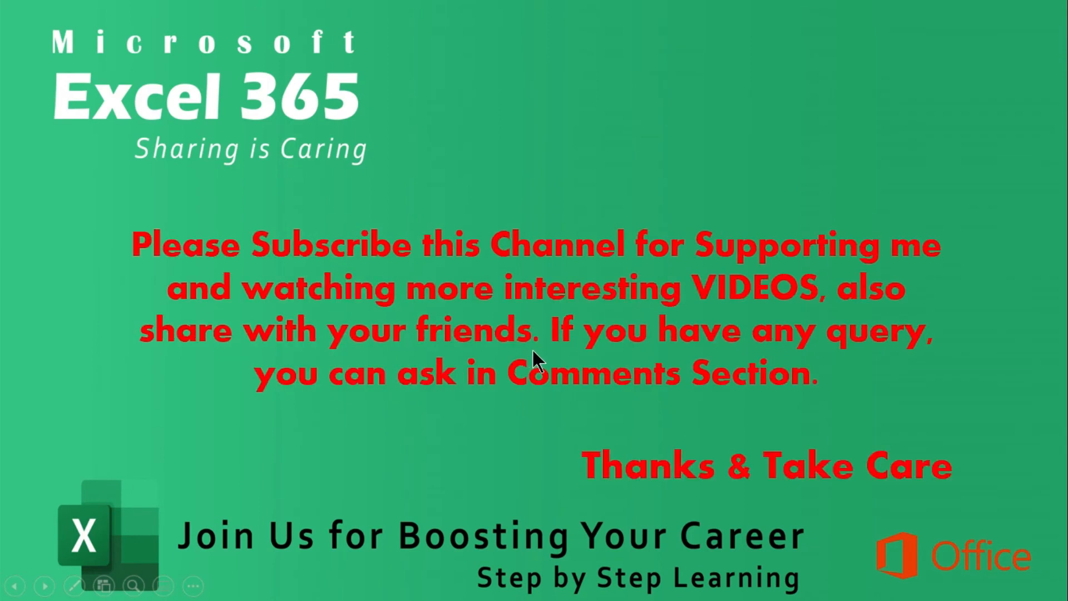